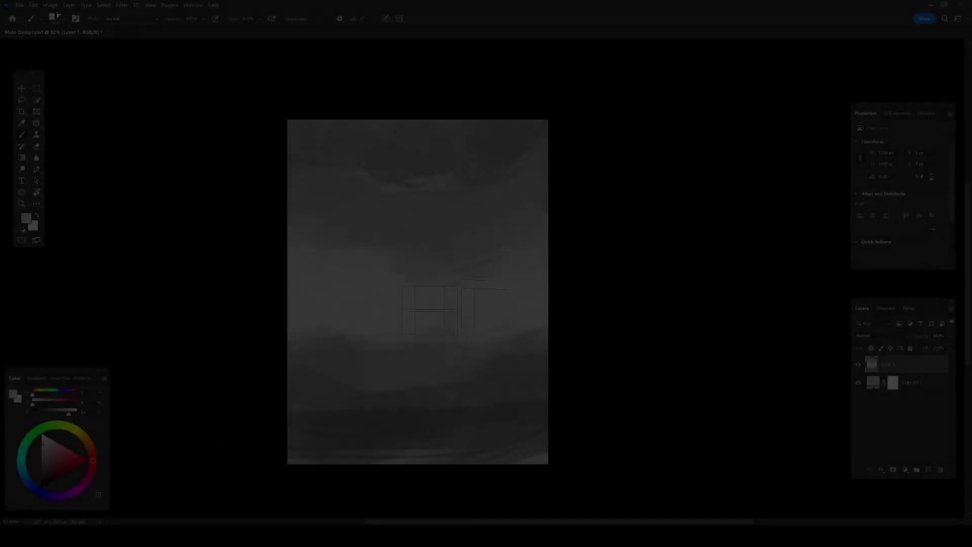
Block in the dark grey rock pillar shape on Layer 2 over the misty sketch
drag(413, 281, 455, 283)
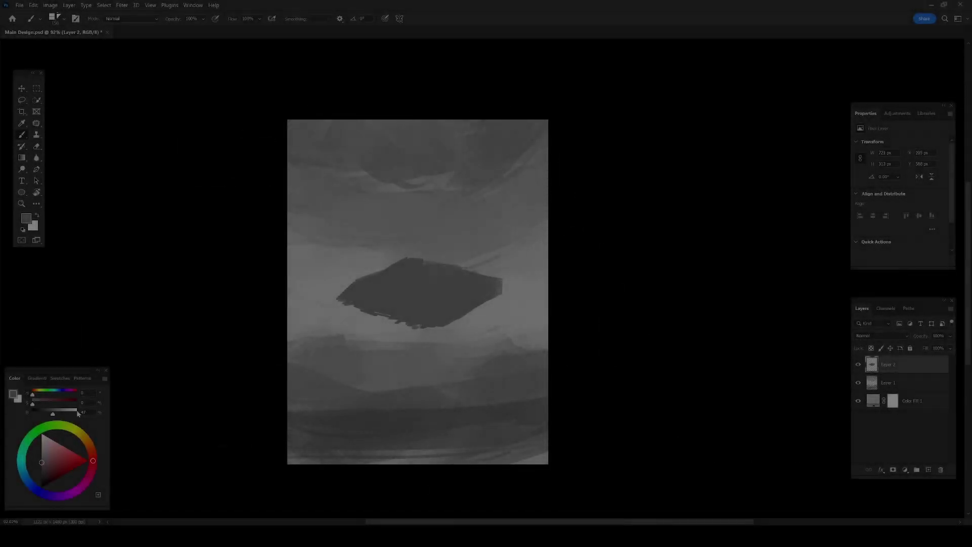
mouse_move(430, 324)
mouse_down()
mouse_move(420, 463)
mouse_move(390, 340)
mouse_move(440, 311)
mouse_up()
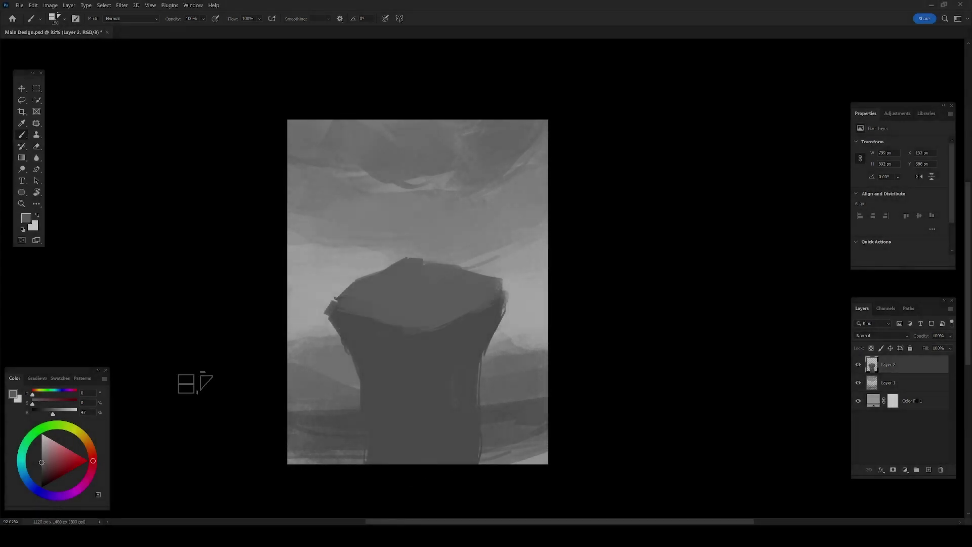
drag(45, 412, 48, 412)
Paint darker strokes down the pillar's right side to shadow it
drag(499, 299, 436, 462)
drag(480, 354, 456, 458)
drag(425, 344, 419, 398)
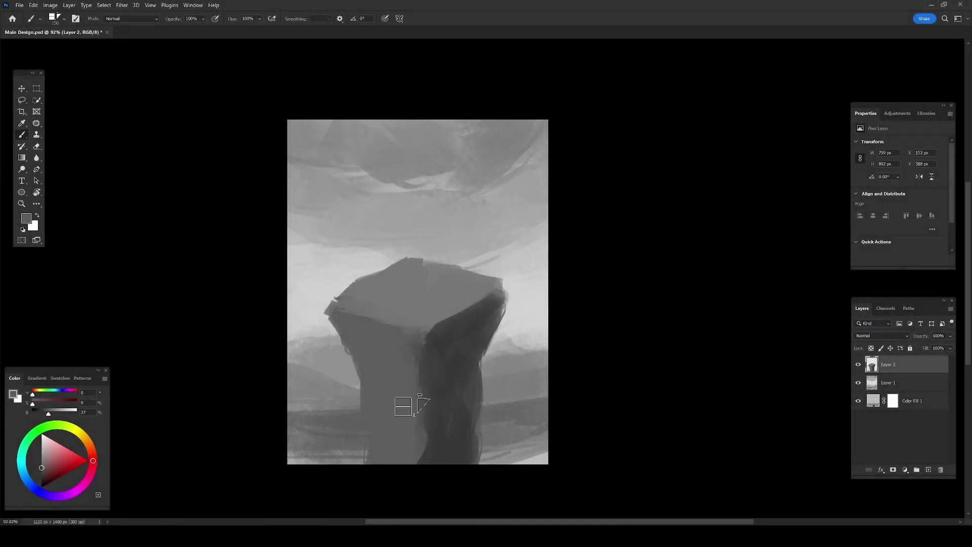
drag(497, 300, 474, 400)
drag(485, 375, 466, 464)
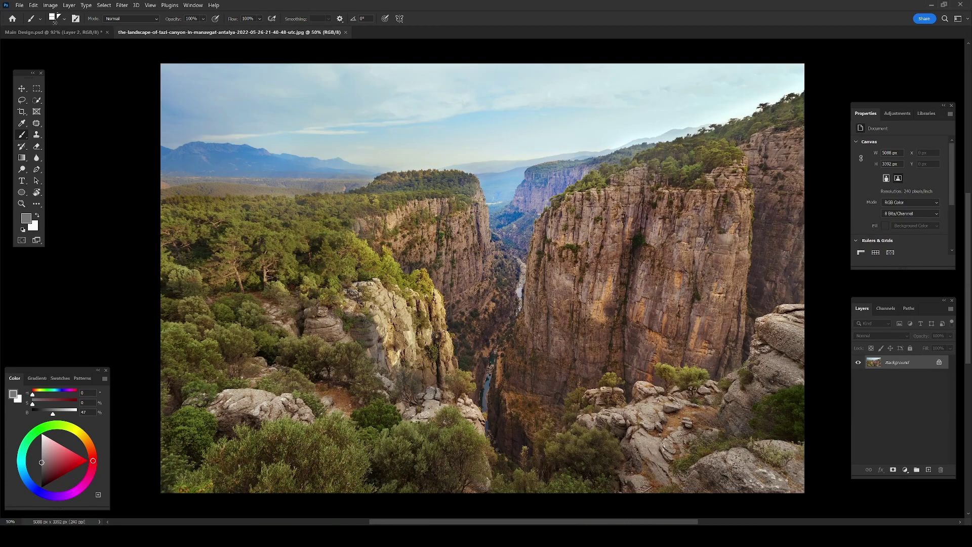
Copy a lassoed cliff from the canyon photo and warp it onto the pillar's right face
key(l)
key(ctrl+c)
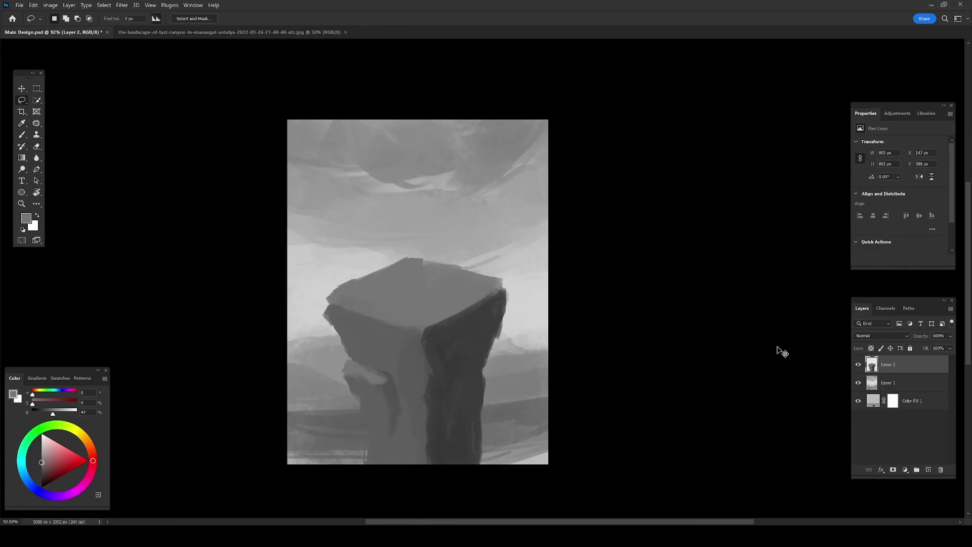
key(ctrl+v)
key(ctrl+t)
drag(471, 324, 520, 323)
drag(527, 269, 512, 268)
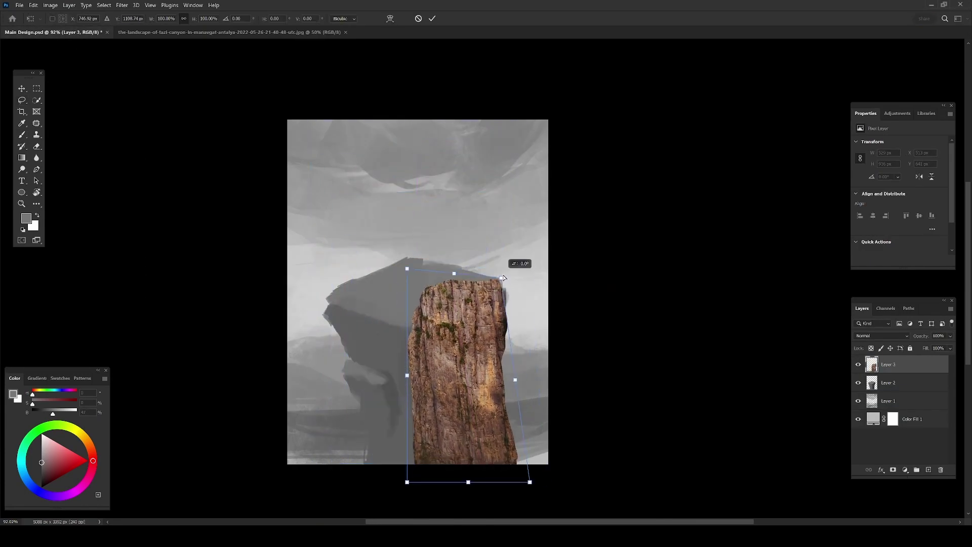
drag(548, 482, 503, 465)
drag(406, 268, 398, 304)
key(Return)
Copy a second stretch of canyon cliff and fit it onto the pillar's front face
key(ctrl+Tab)
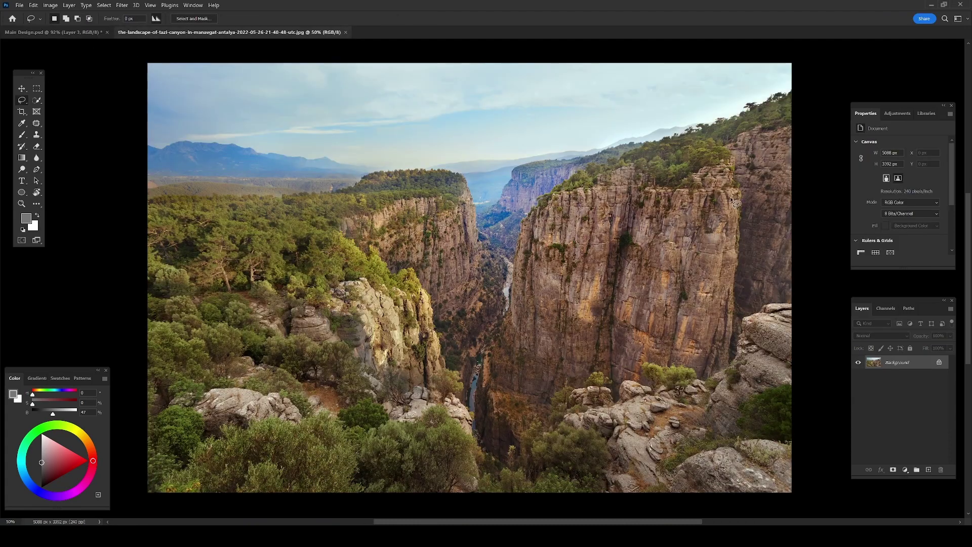
drag(633, 356, 731, 200)
key(ctrl+c)
key(ctrl+Tab)
key(ctrl+v)
key(ctrl+t)
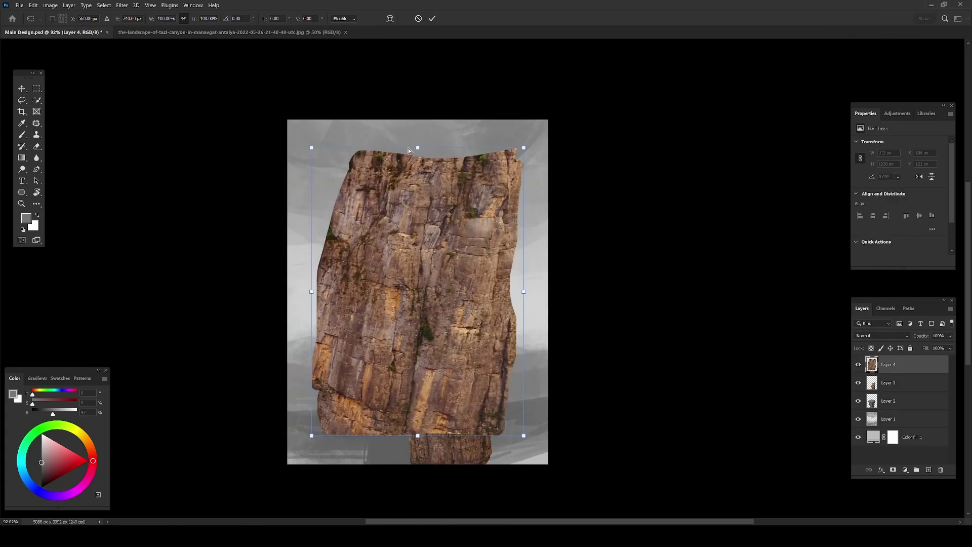
drag(521, 146, 417, 278)
drag(385, 344, 393, 373)
drag(310, 280, 324, 284)
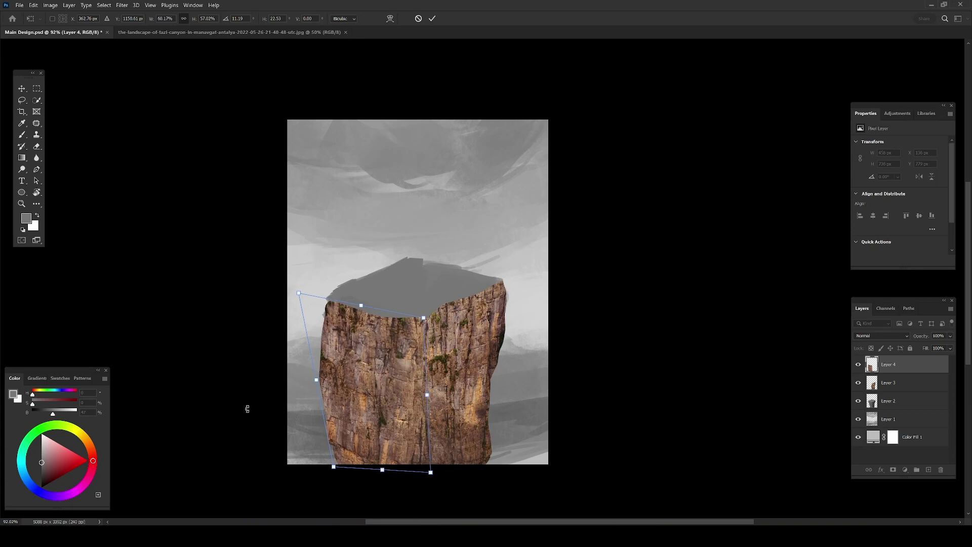
key(Return)
Tilt the left part of the front cliff about 6° and select the right cliff layer
drag(428, 289, 304, 266)
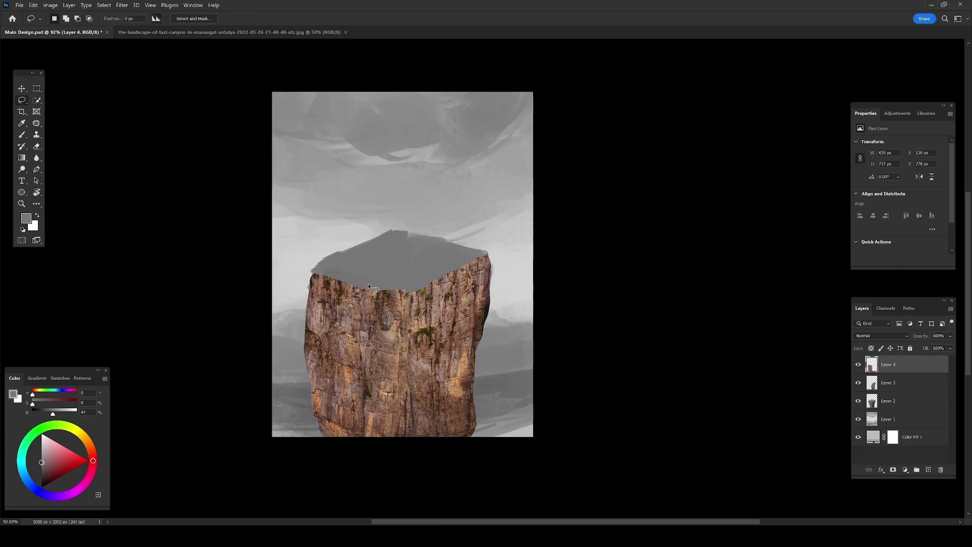
key(ctrl+t)
drag(277, 328, 280, 319)
key(Return)
key(alt+bracketleft)
Darken the right cliff face with a Curves adjustment
key(ctrl+m)
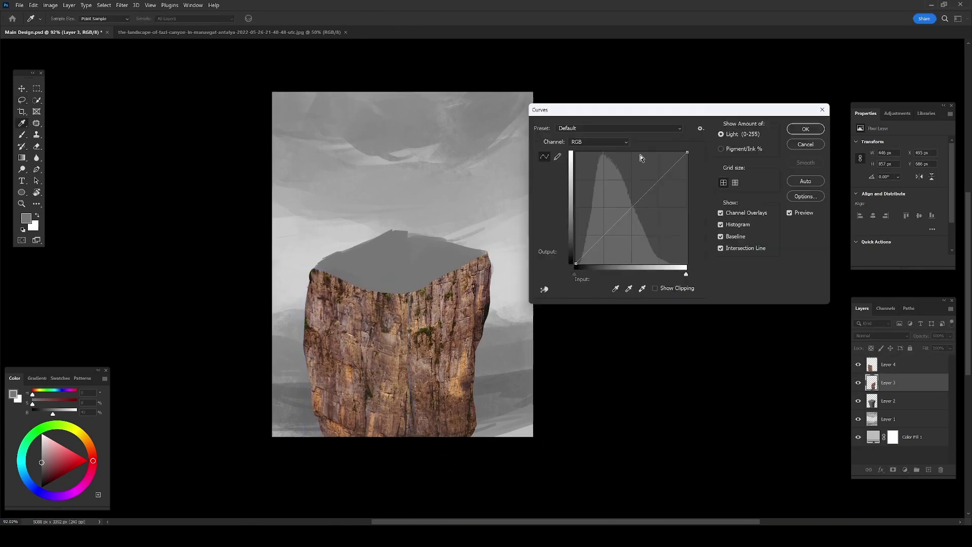
drag(688, 163, 688, 170)
drag(628, 216, 629, 228)
click(805, 129)
Trim excess rock from the lower left of the front cliff layer
key(l)
scroll(436, 259, up, 2)
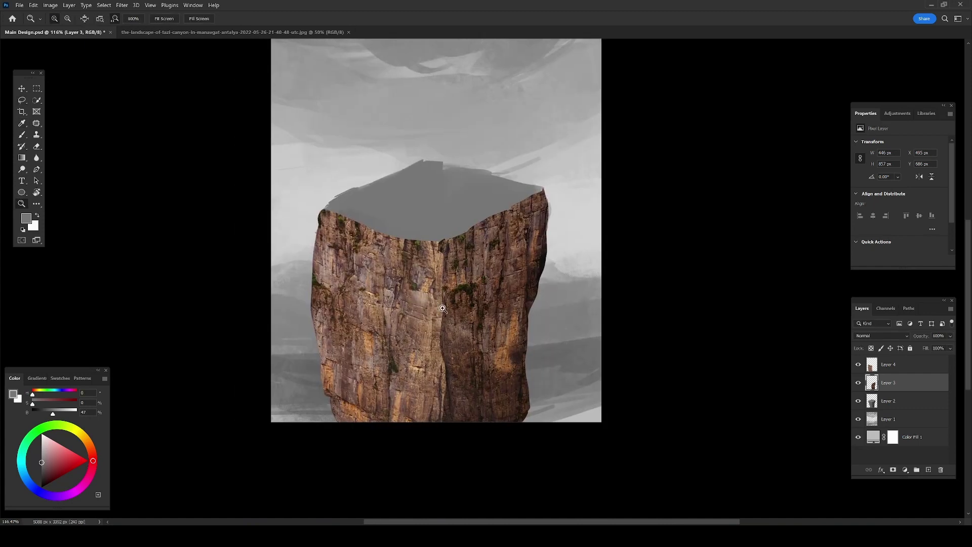
key(alt+bracketright)
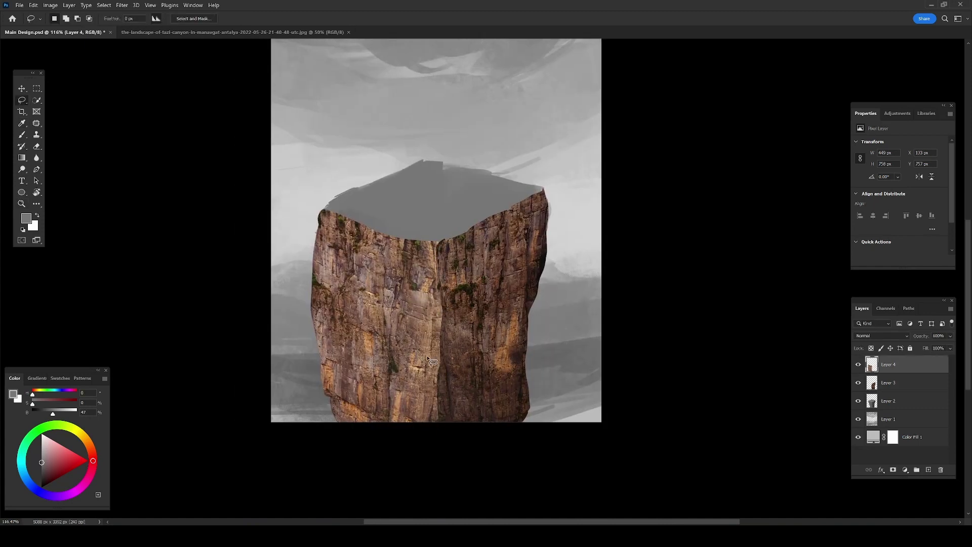
drag(463, 301, 462, 300)
key(Delete)
key(ctrl+d)
Delete a ragged sliver along the right cliff's right edge
scroll(538, 330, right, 2)
key(alt+bracketleft)
drag(507, 202, 503, 215)
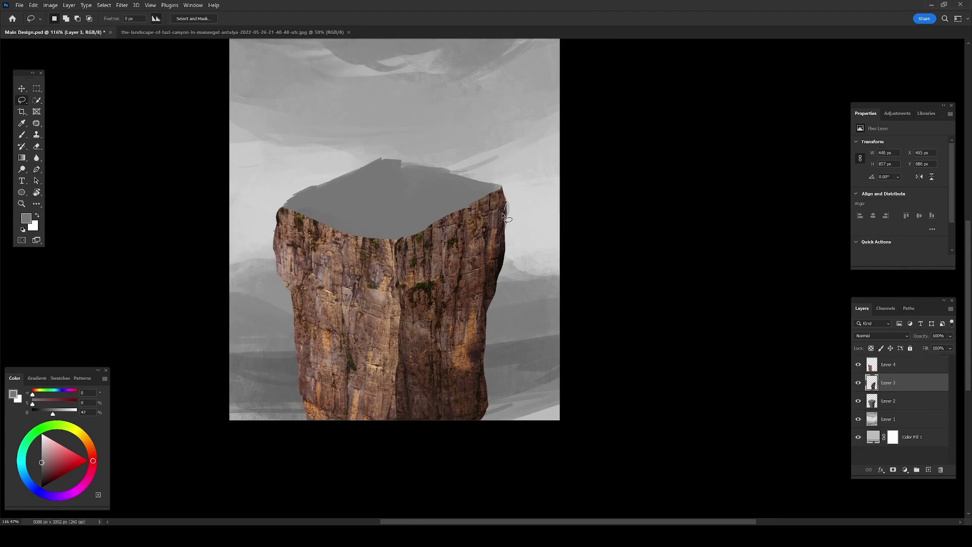
drag(482, 416, 512, 403)
key(Delete)
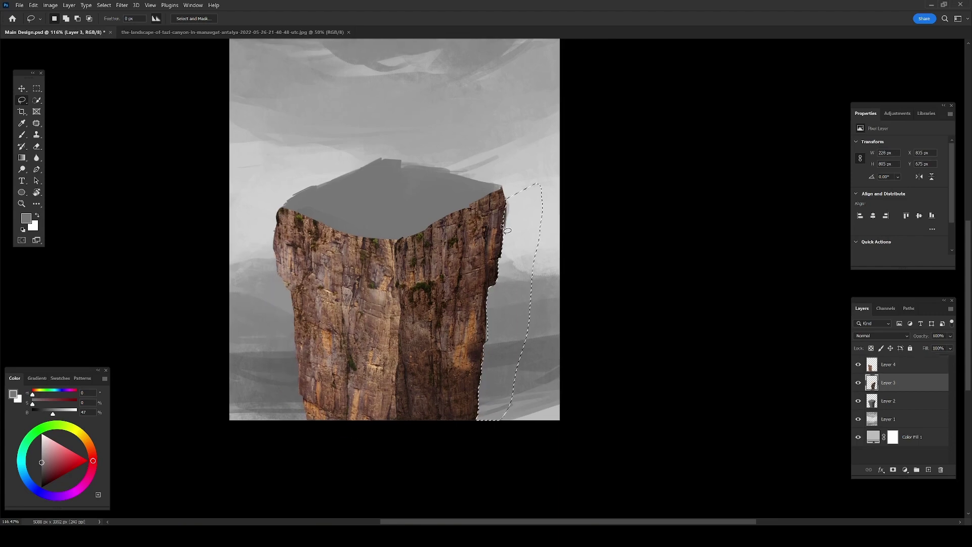
key(ctrl+d)
Zoom in and delete spare rock at the cliff's top right
key(z)
scroll(433, 240, up, 1)
scroll(433, 241, left, 1)
key(l)
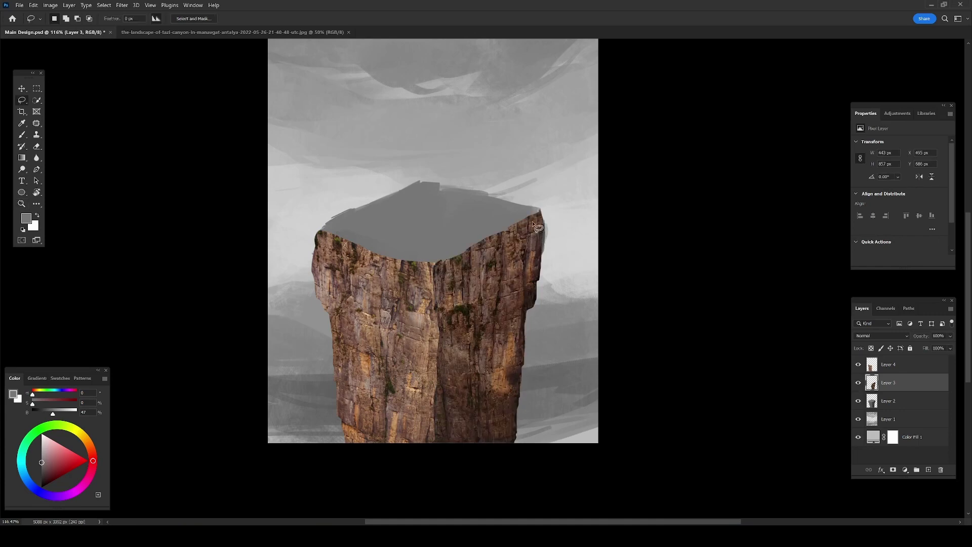
drag(445, 263, 450, 256)
key(Delete)
key(ctrl+d)
scroll(433, 240, up, 1)
Zoom in on the cliff and merge Layer 3 into Layer 4
key(ctrl+Tab)
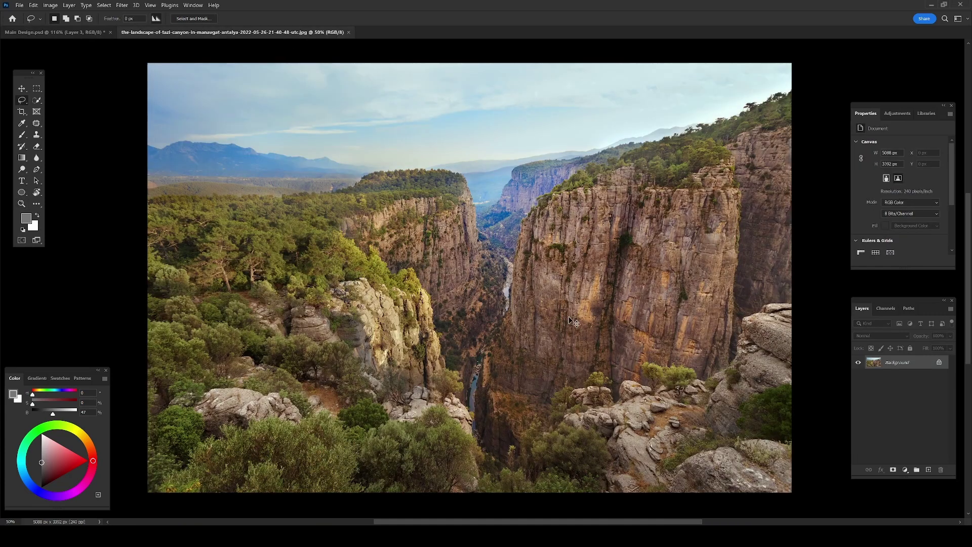
key(ctrl+Tab)
key(z)
scroll(428, 456, up, 1)
shift+click(888, 364)
key(ctrl+e)
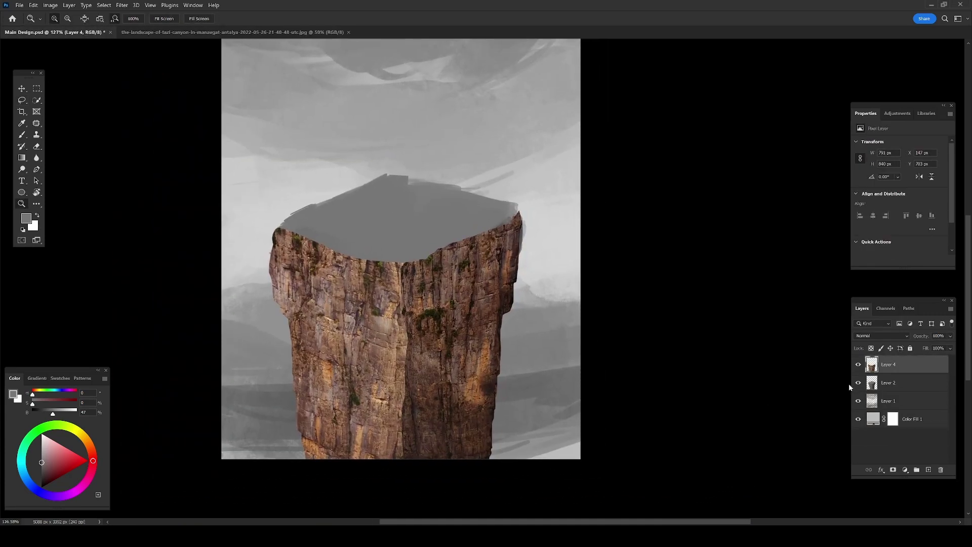
scroll(372, 321, up, 3)
Lasso and delete a strip along the merged cliff's left edge
key(l)
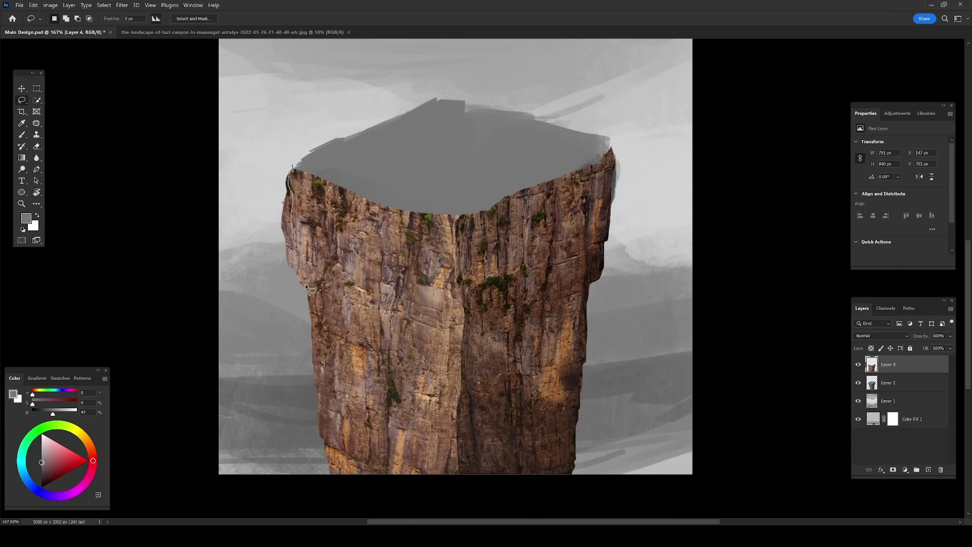
drag(311, 291, 263, 238)
key(Delete)
key(ctrl+d)
scroll(522, 303, down, 1)
Add a new layer clipped to the cliff and paint brown over the seam
key(b)
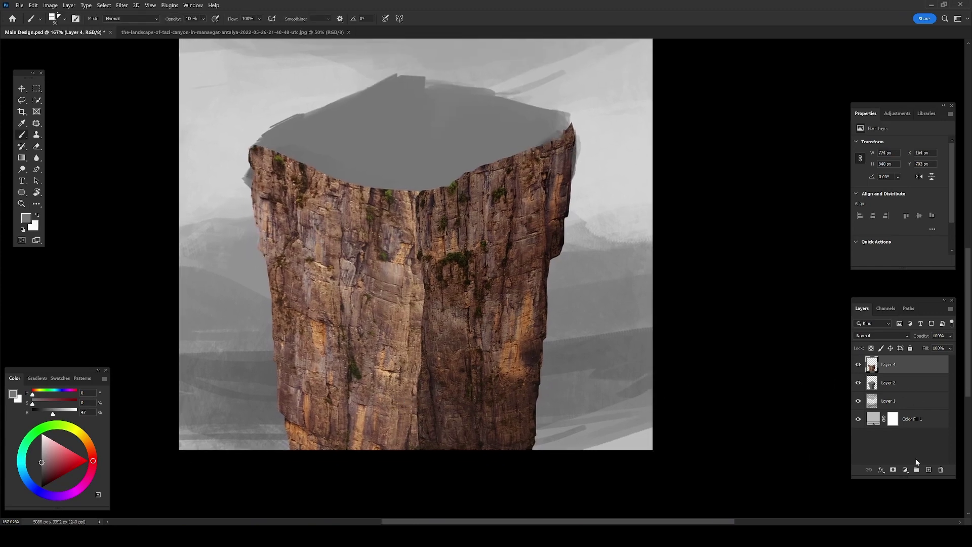
key(ctrl+shift+alt+n)
key(ctrl+alt+g)
alt+click(399, 362)
drag(414, 411, 412, 430)
Sample darker and lighter browns from the rock and stroke them along the seam
alt+click(411, 392)
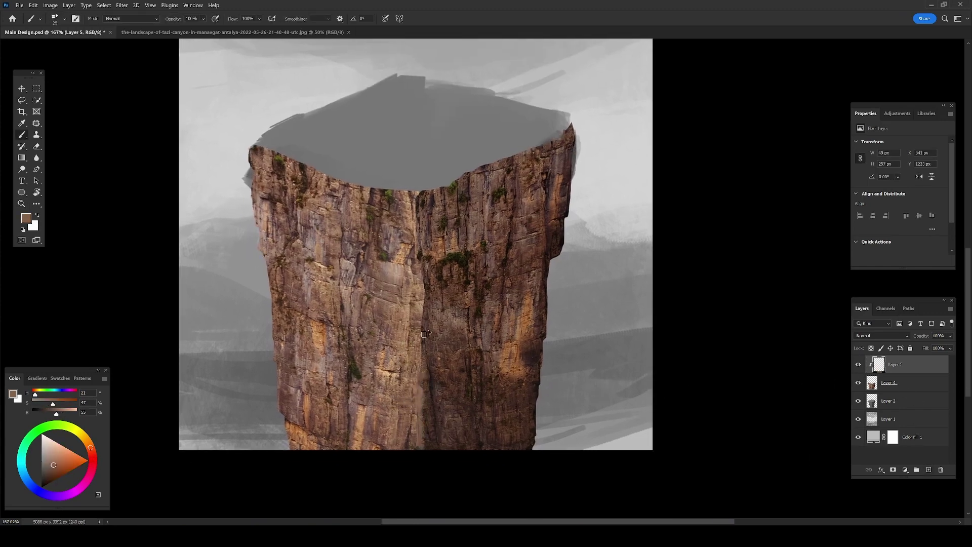
alt+click(420, 316)
drag(418, 315, 414, 315)
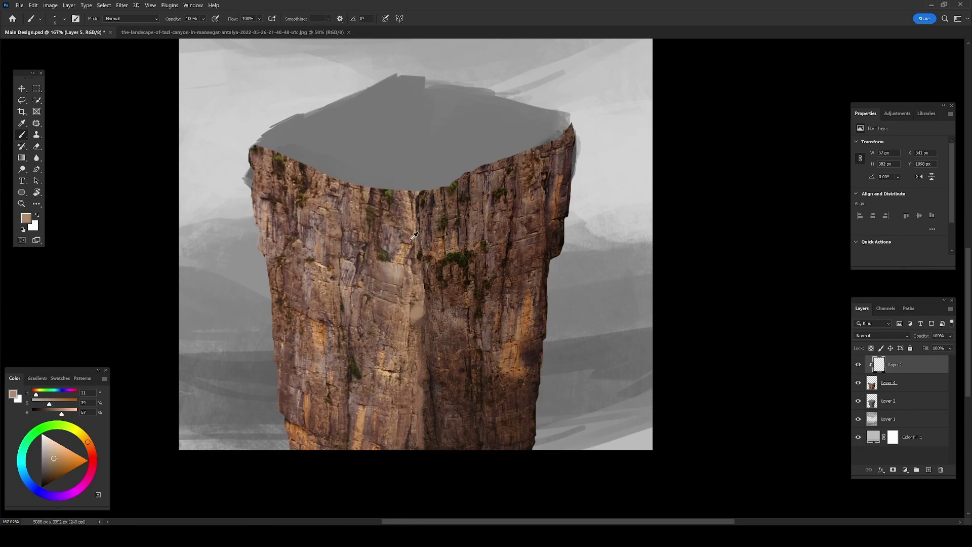
drag(414, 235, 426, 269)
alt+click(431, 287)
scroll(422, 398, up, 1)
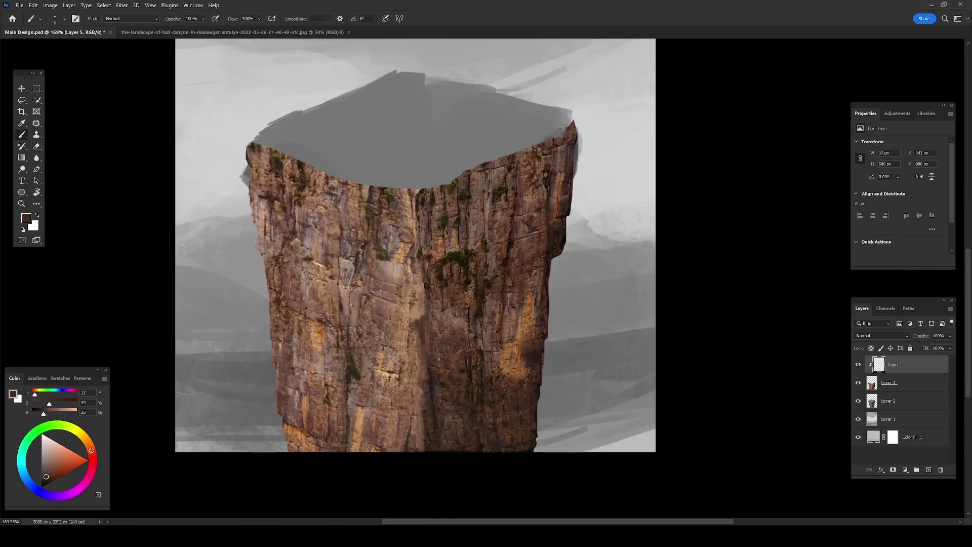
scroll(420, 319, down, 5)
scroll(420, 319, up, 2)
Copy another canyon cliff patch and place it over the pillar's seam as Layer 6
key(z)
key(ctrl+Tab)
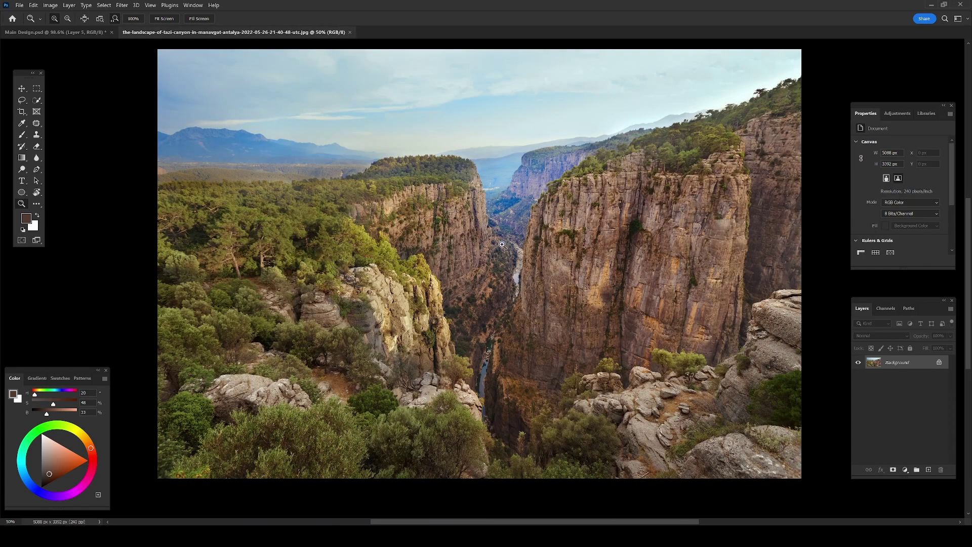
drag(356, 323, 280, 349)
key(l)
drag(627, 199, 644, 270)
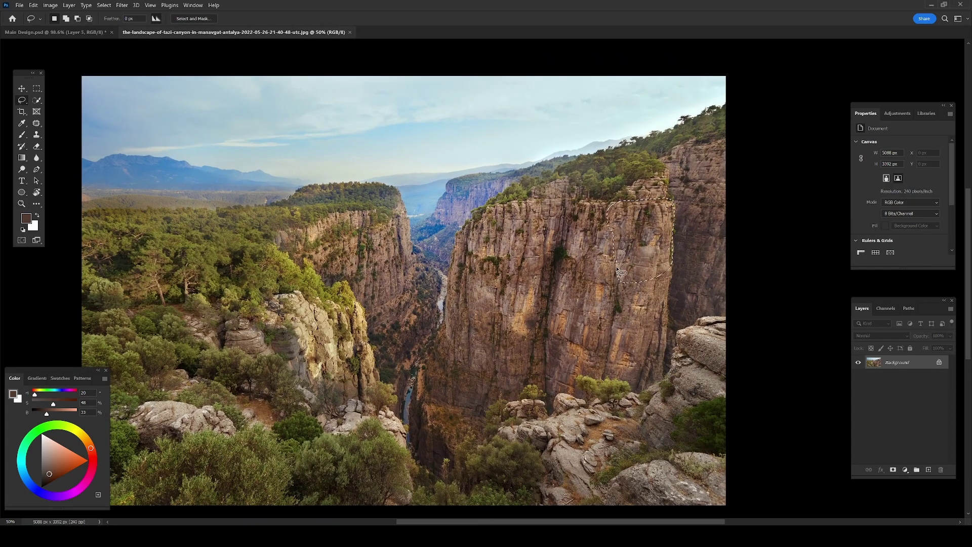
key(ctrl+c)
key(ctrl+Tab)
key(ctrl+v)
key(ctrl+t)
drag(405, 354, 344, 349)
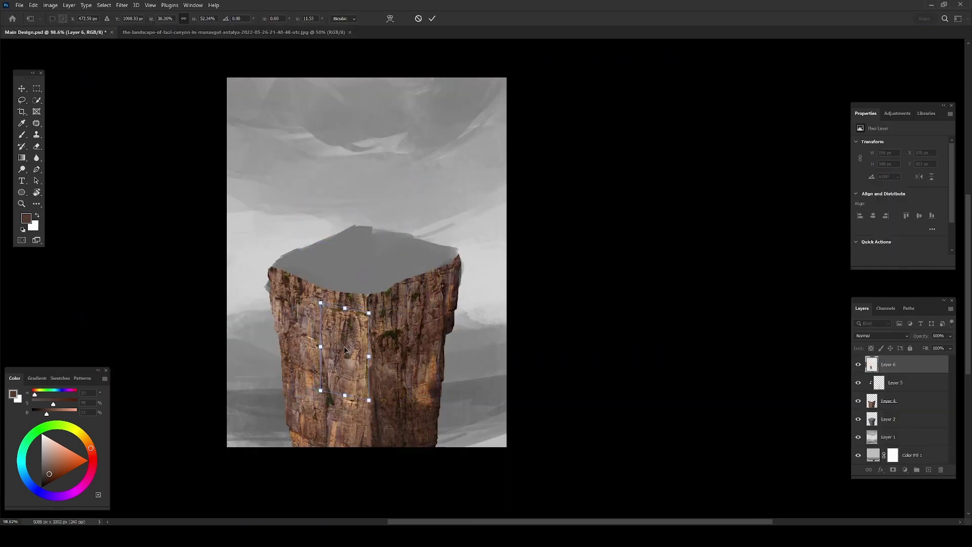
key(Return)
Adjust a thin strip of the patch with Curves and skew it about 3.6°
key(l)
scroll(345, 349, up, 3)
drag(361, 279, 393, 297)
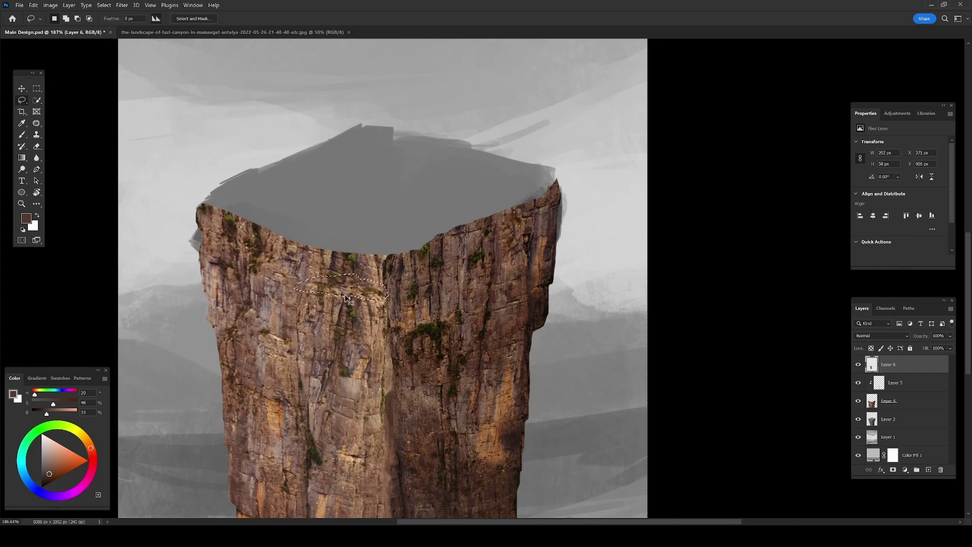
key(ctrl+m)
key(Return)
key(ctrl+m)
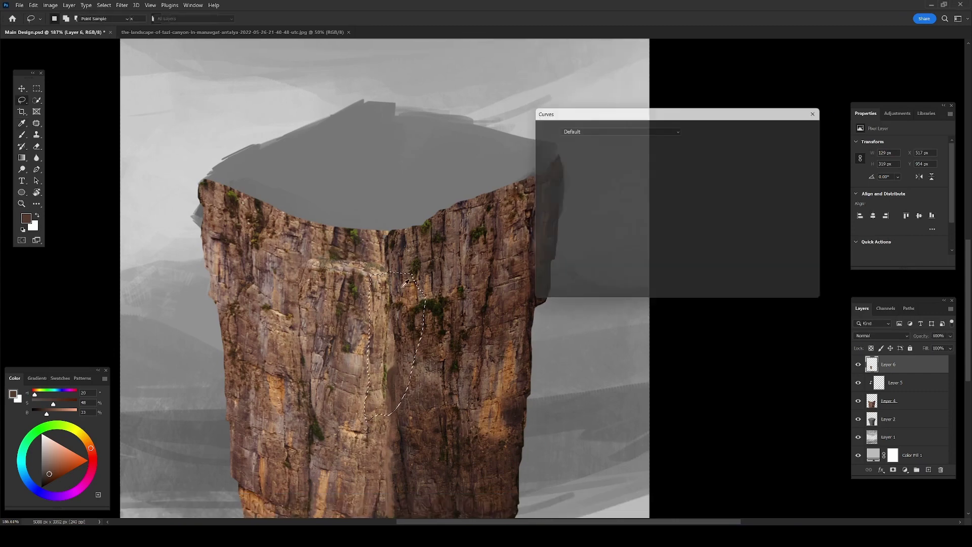
drag(658, 195, 658, 212)
key(Return)
key(ctrl+d)
key(ctrl+t)
drag(343, 418, 354, 419)
key(Return)
Add a mask to Layer 6, then darken the lassoed crevice with Curves on its pixels
key(b)
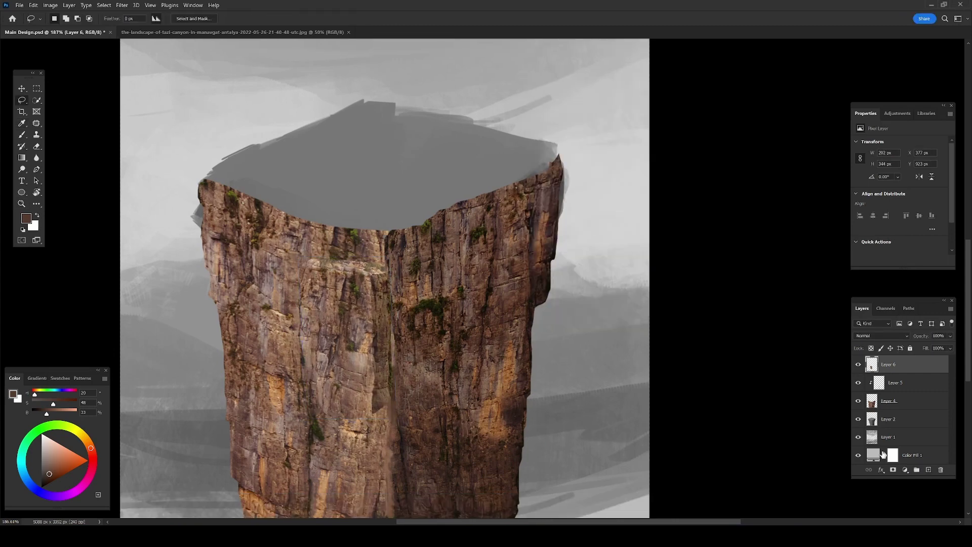
key(d)
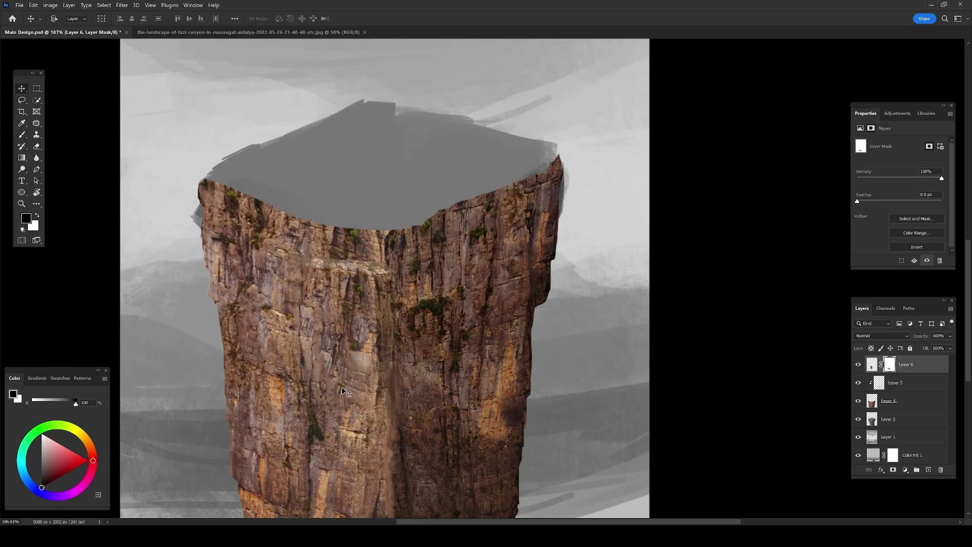
key(l)
drag(372, 305, 422, 278)
key(ctrl+m)
key(Escape)
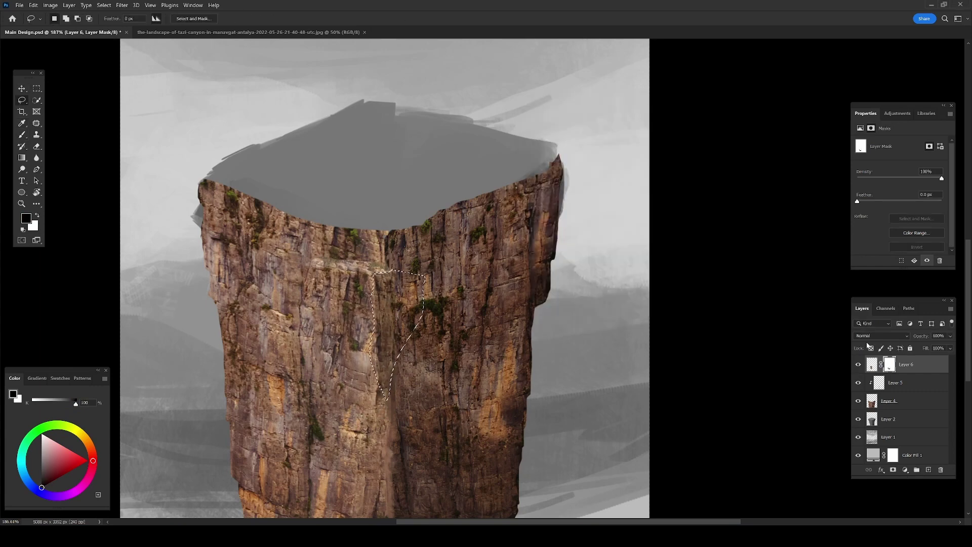
click(872, 364)
key(ctrl+m)
drag(648, 202, 648, 214)
key(Return)
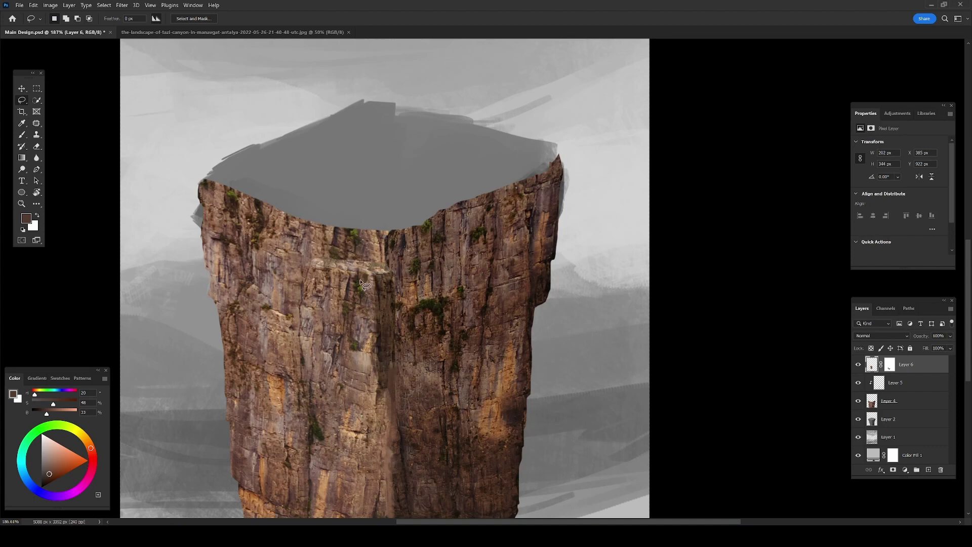
alt+scroll(304, 276, down, 3)
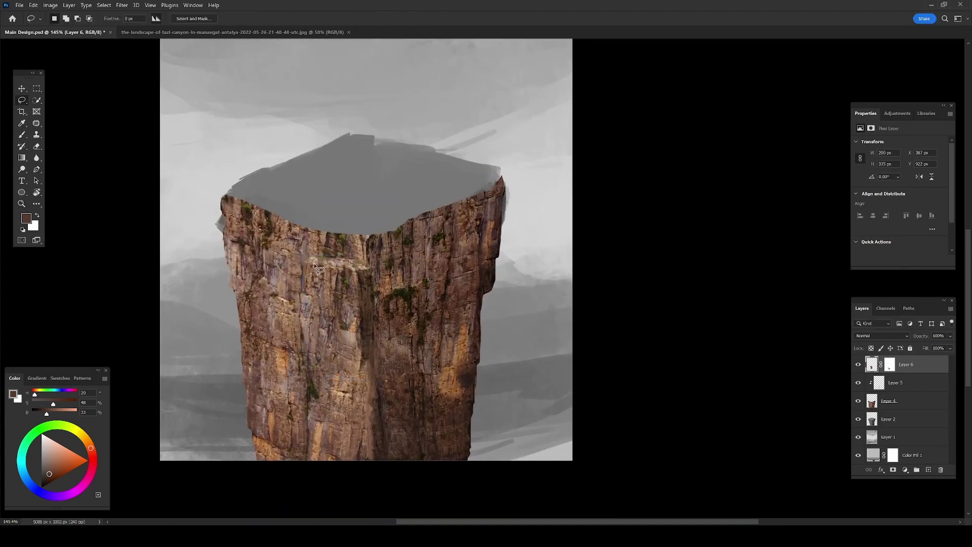
Darken the crevice again with a second Curves pass and zoom in on it
drag(368, 362, 307, 262)
key(ctrl+m)
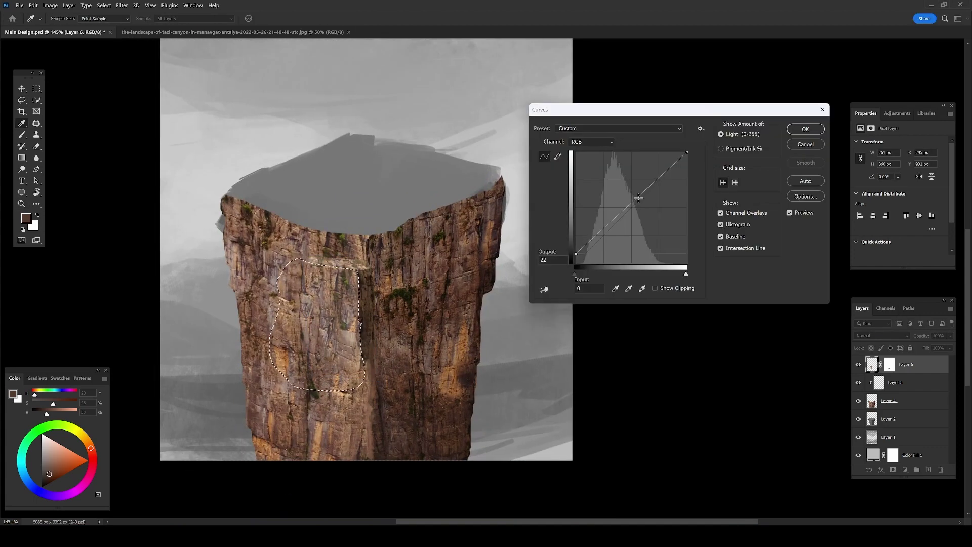
key(Return)
key(z)
drag(360, 260, 307, 259)
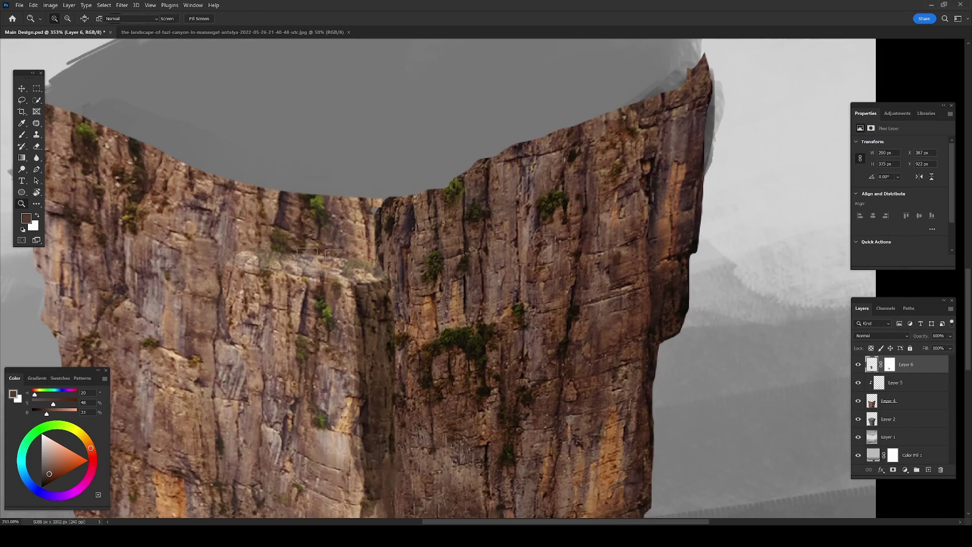
Paint black on Layer 6's mask to blend the patch into the pillar
key(b)
key(d)
key(ctrl+backslash)
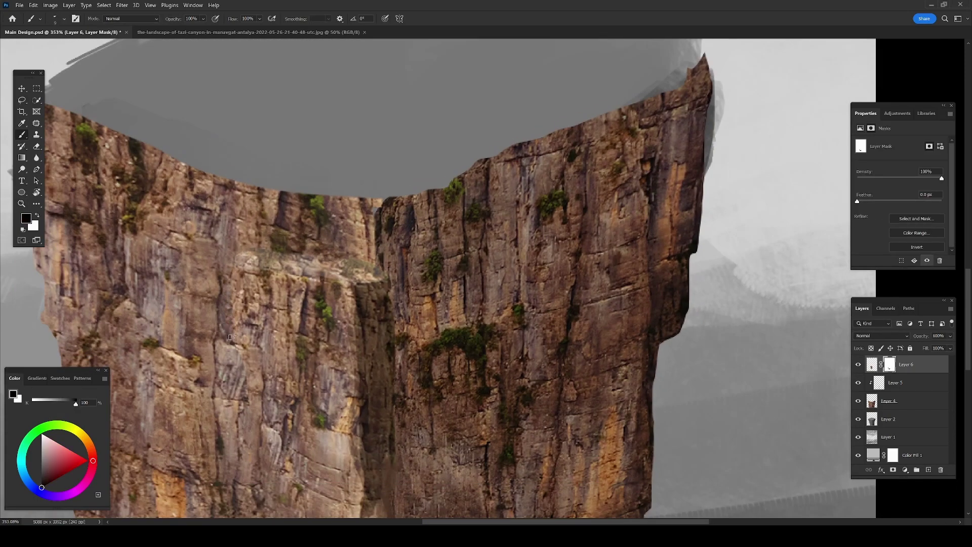
scroll(248, 354, down, 2)
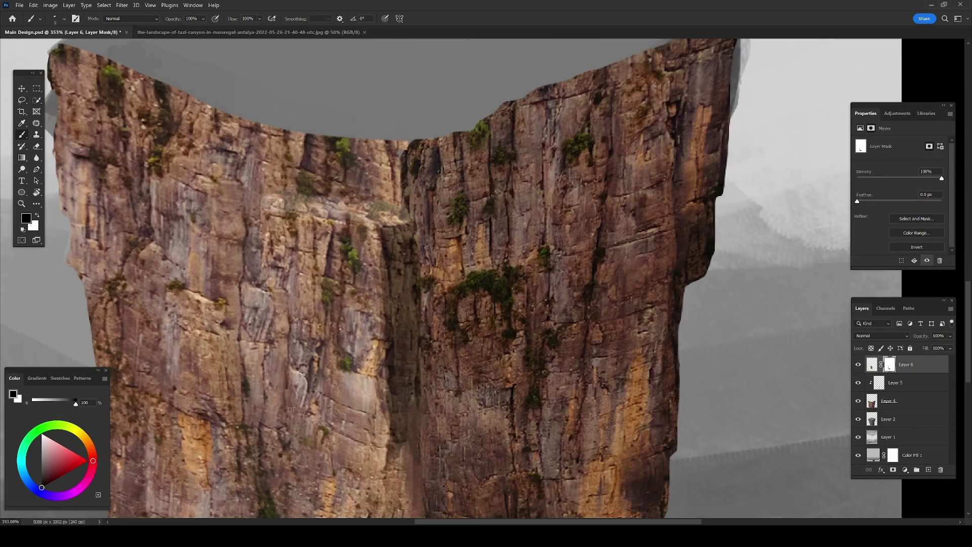
scroll(334, 456, down, 2)
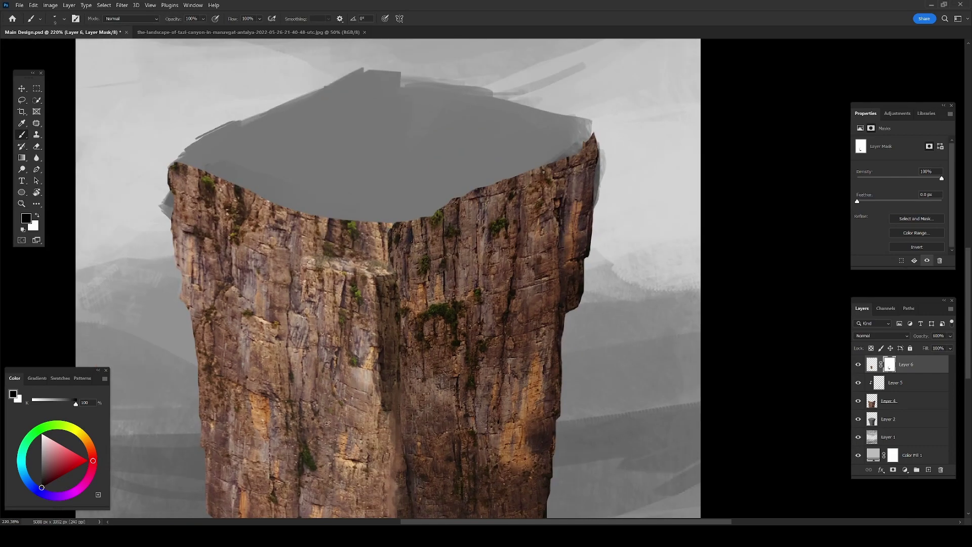
key(ctrl+0)
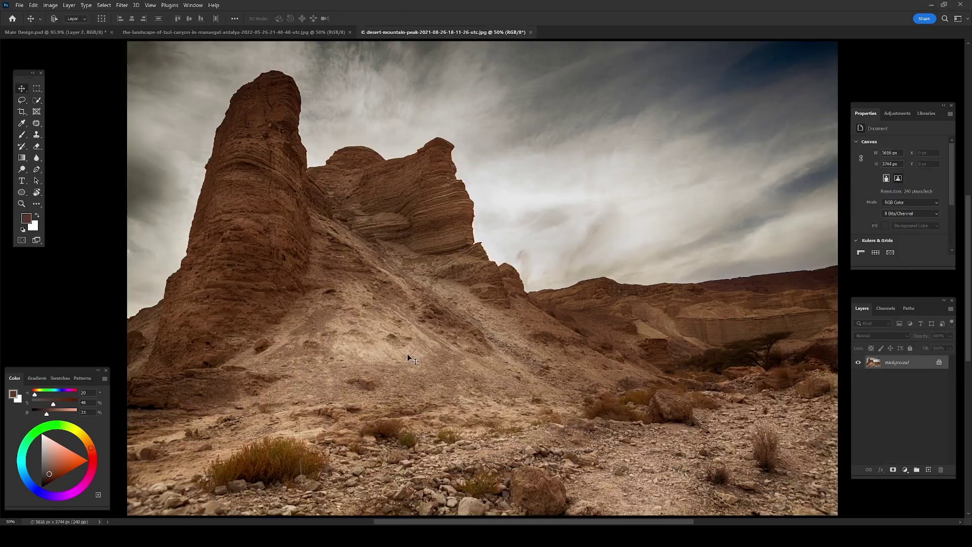
Lasso a patch of desert ground and paste it into the Main Design document
key(l)
drag(350, 313, 441, 343)
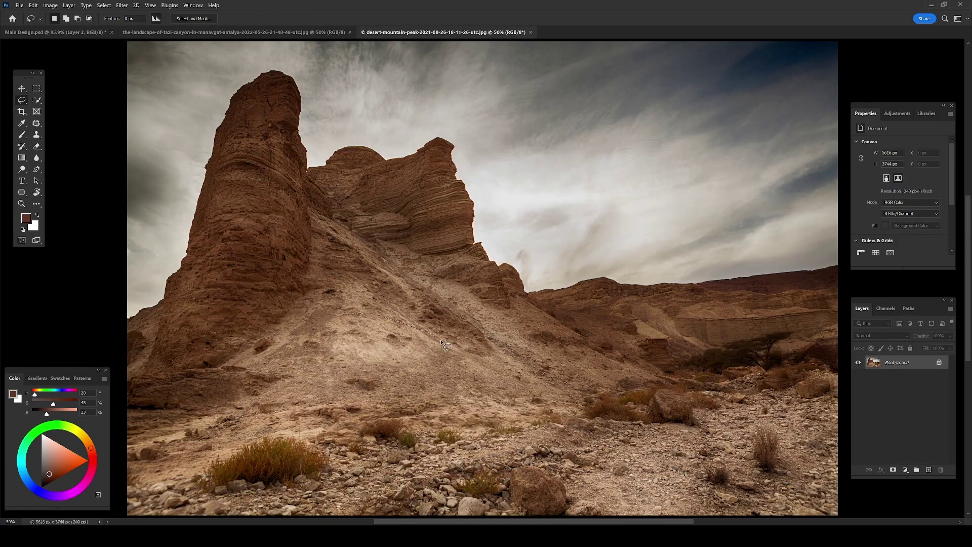
drag(356, 372, 324, 310)
key(ctrl+c)
key(ctrl+Tab)
key(ctrl+v)
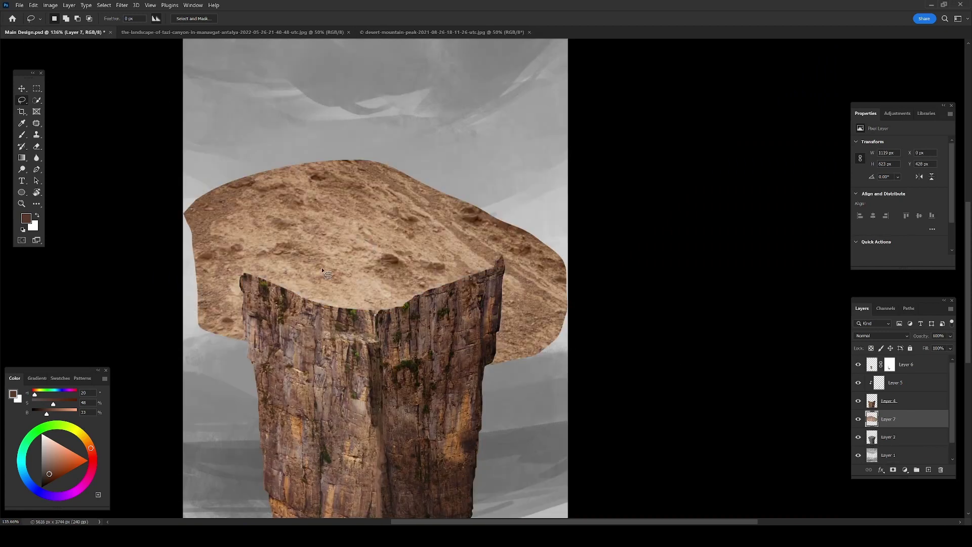
Free Transform the pasted desert patch to fit the pillar's flat top
key(ctrl+t)
drag(572, 200, 593, 147)
drag(567, 373, 580, 278)
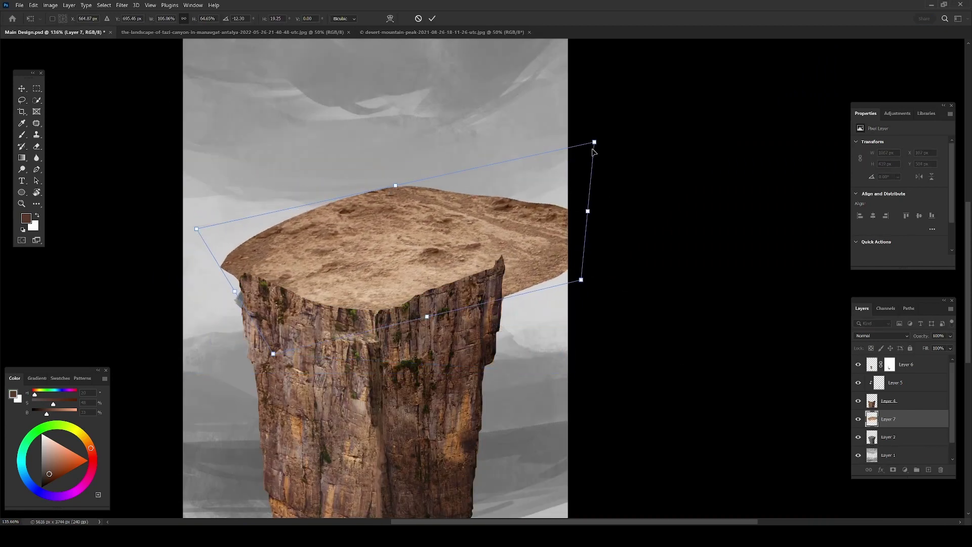
drag(593, 147, 507, 193)
mouse_move(188, 200)
mouse_down()
mouse_move(197, 230)
mouse_move(188, 236)
mouse_up()
key(Return)
Trim away the desert ground lying outside and overhanging the pillar top
drag(919, 336, 910, 339)
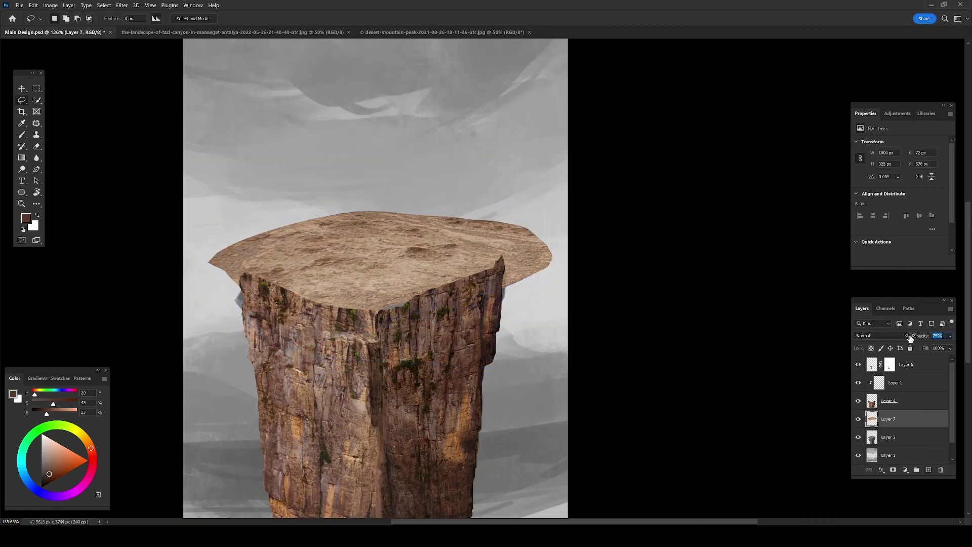
key(Delete)
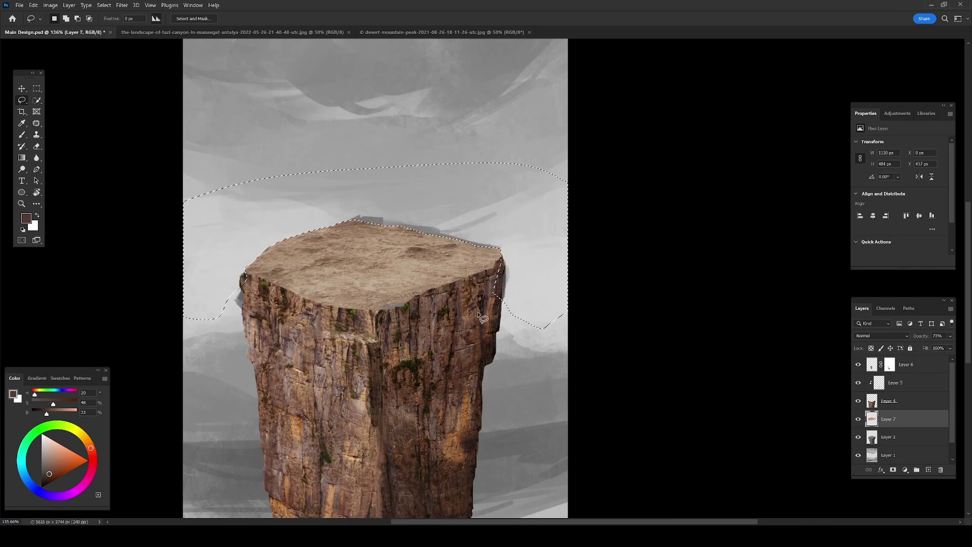
key(ctrl+d)
key(0)
key(s)
key(l)
drag(379, 224, 330, 234)
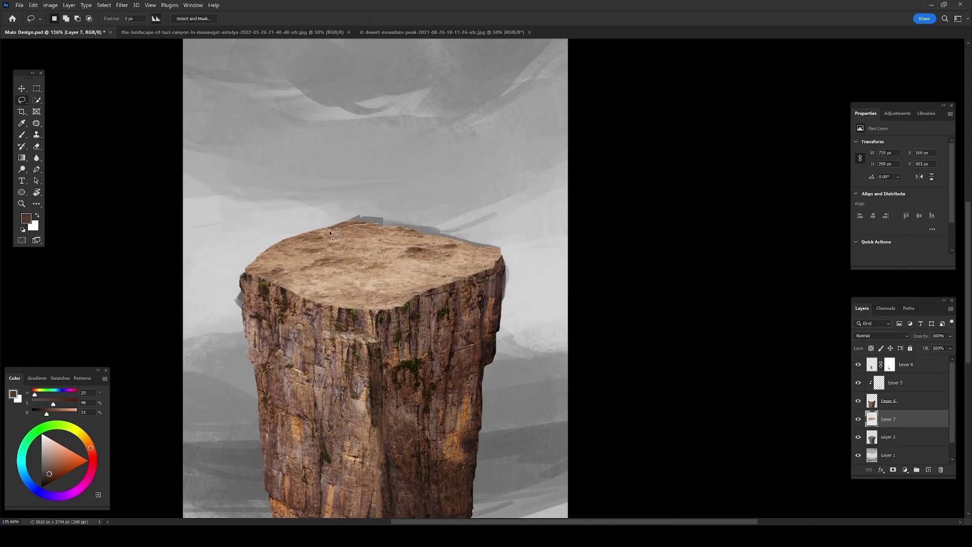
drag(383, 206, 380, 223)
key(Delete)
key(ctrl+d)
Open Hue/Saturation and Color Balance, then dismiss both without changes
scroll(463, 275, up, 5)
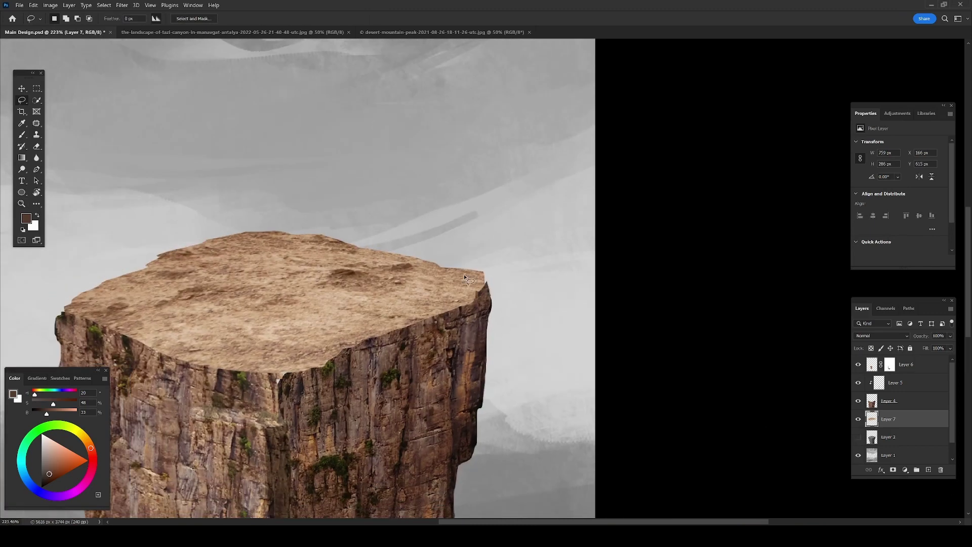
scroll(476, 238, down, 5)
key(ctrl+u)
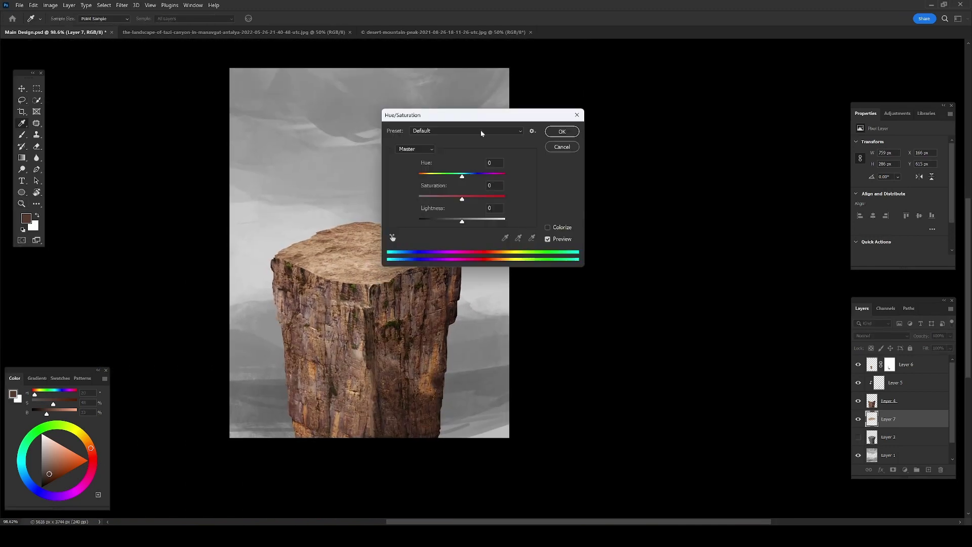
key(Escape)
key(ctrl+b)
click(549, 415)
Darken the pillar's right face on Layer 4 with Curves and Hue/Saturation -14
key(z)
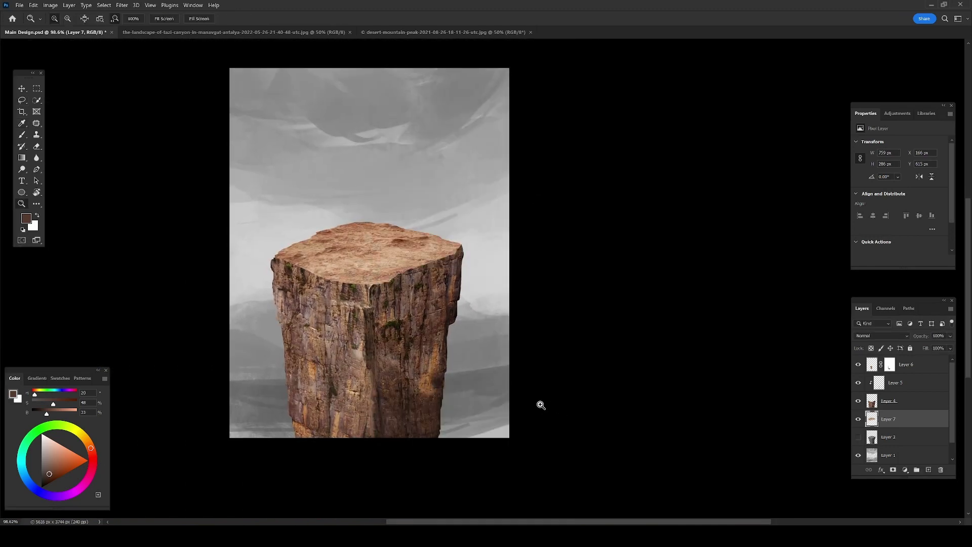
click(872, 403)
key(l)
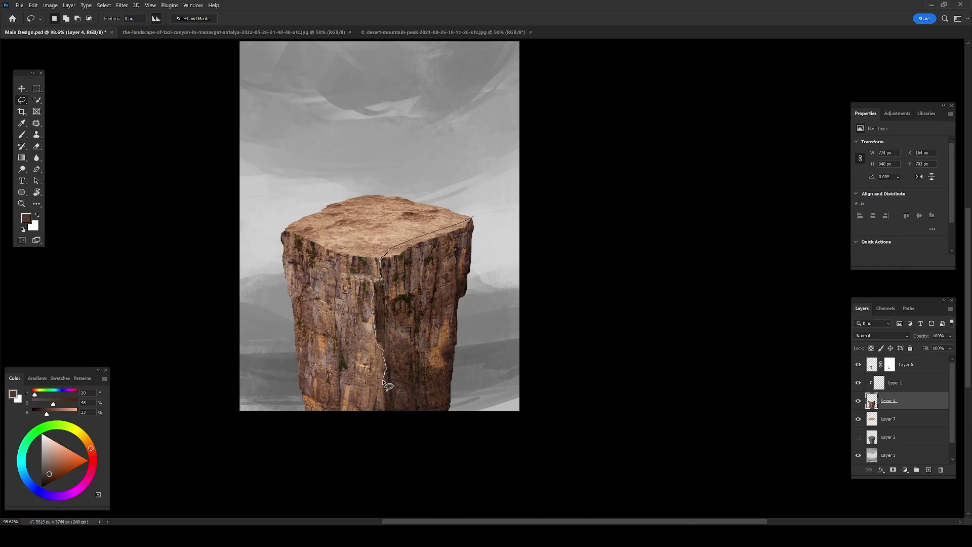
drag(388, 386, 521, 229)
key(ctrl+m)
drag(687, 152, 682, 174)
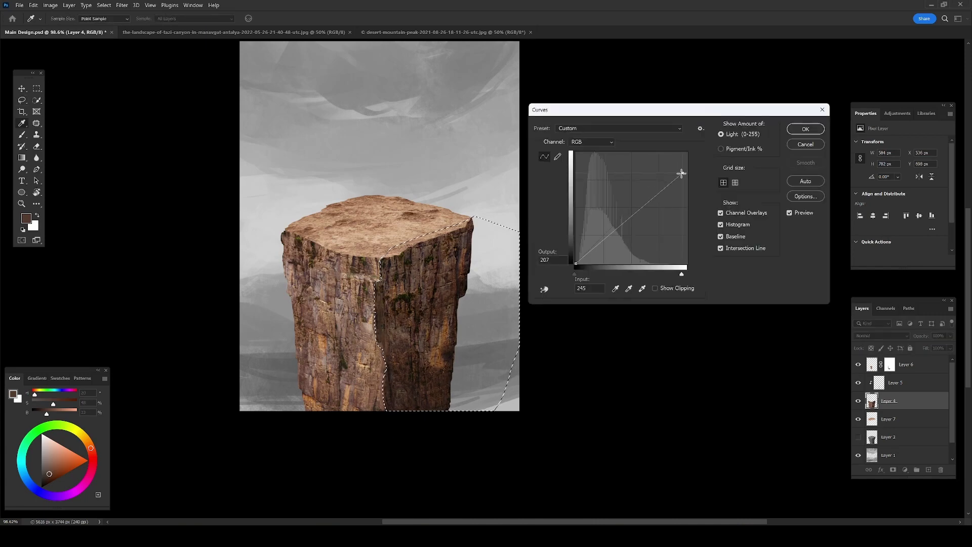
key(Return)
key(ctrl+u)
drag(575, 185, 569, 189)
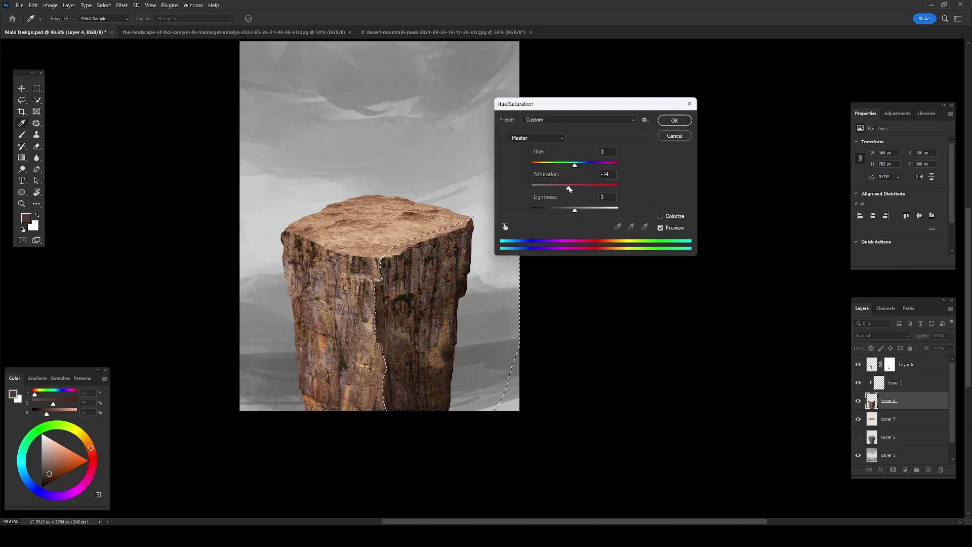
key(Return)
Select Layer 7 and outline a slab of the rock top
scroll(410, 227, up, 3)
scroll(410, 228, up, 1)
click(889, 418)
drag(379, 150, 388, 223)
Copy the slab to a new layer, move it onto the cliff face, and trim its excess
key(ctrl+j)
key(v)
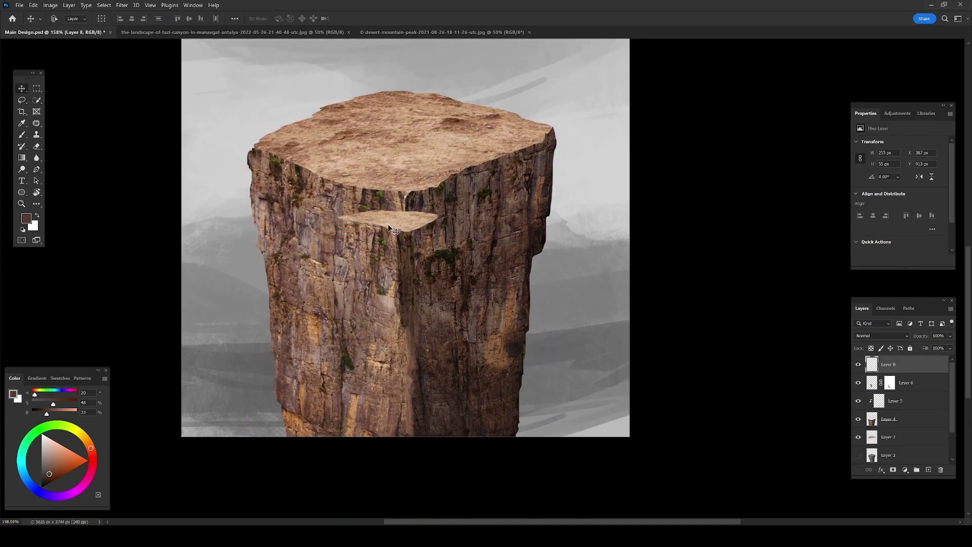
key(l)
drag(409, 260, 410, 260)
key(Delete)
scroll(410, 259, up, 5)
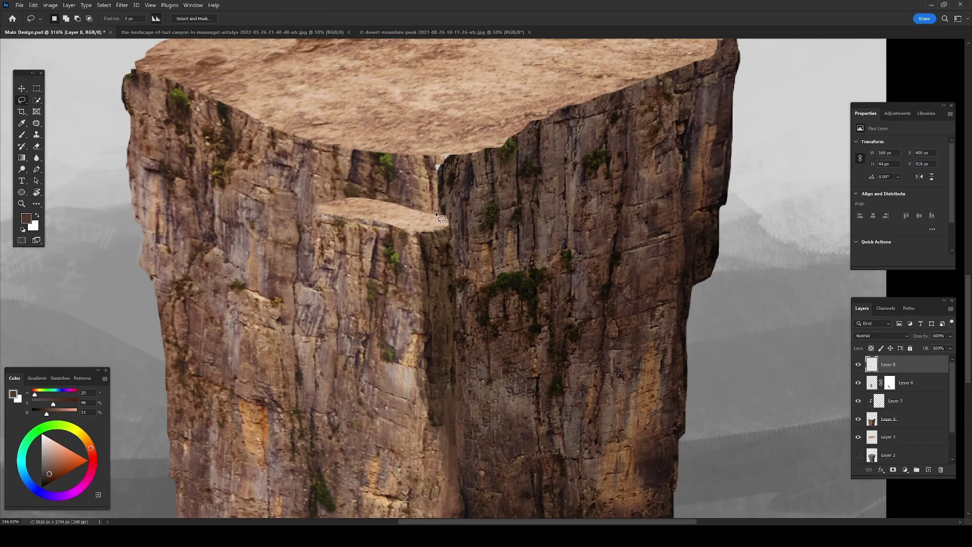
Copy a second slab to a new layer and move it out from the rock's right side
key(z)
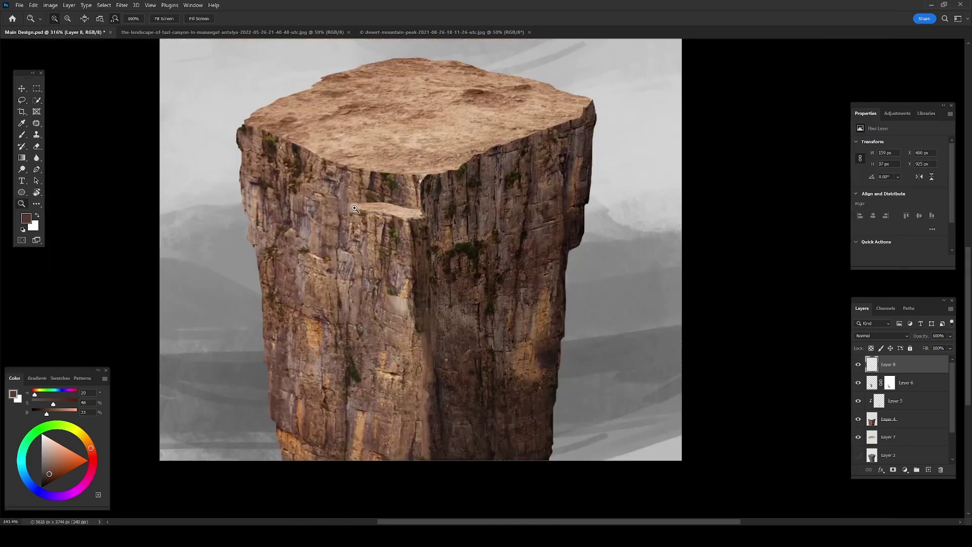
drag(760, 388, 666, 388)
key(ctrl+shift+bracketright)
key(l)
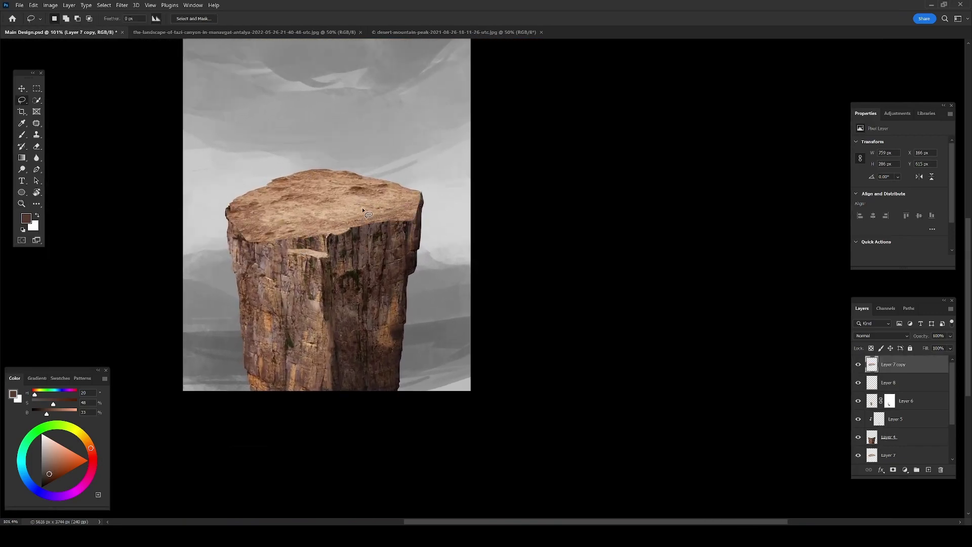
key(ctrl+j)
drag(351, 228, 369, 266)
scroll(458, 233, up, 3)
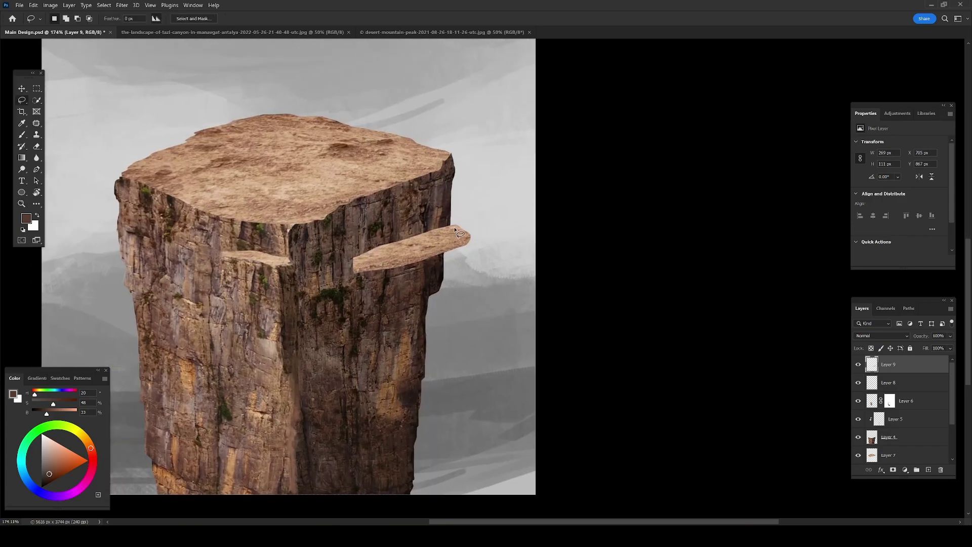
key(ctrl+d)
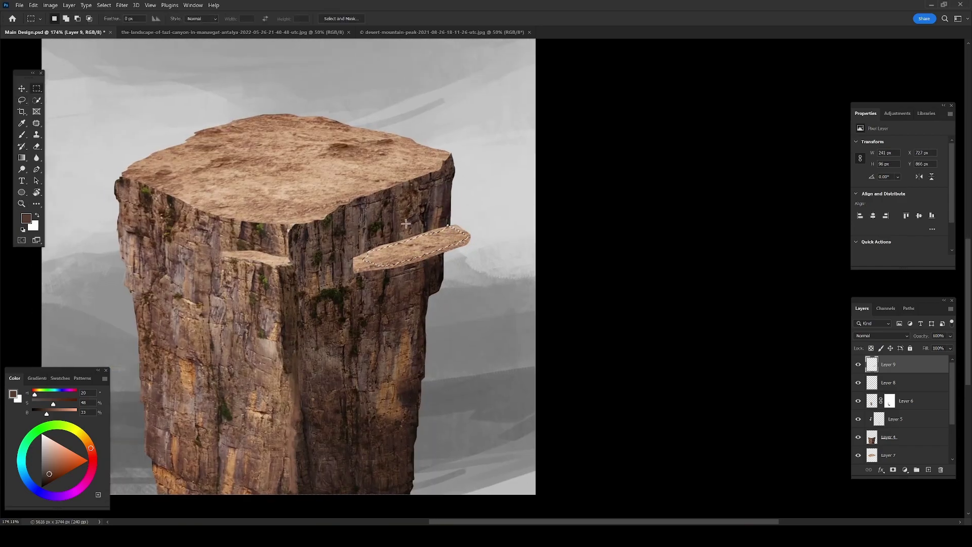
scroll(319, 289, down, 2)
click(888, 437)
Copy a cliff piece from the canyon photo and paste it beside the rock in Main Design
key(ctrl+Tab)
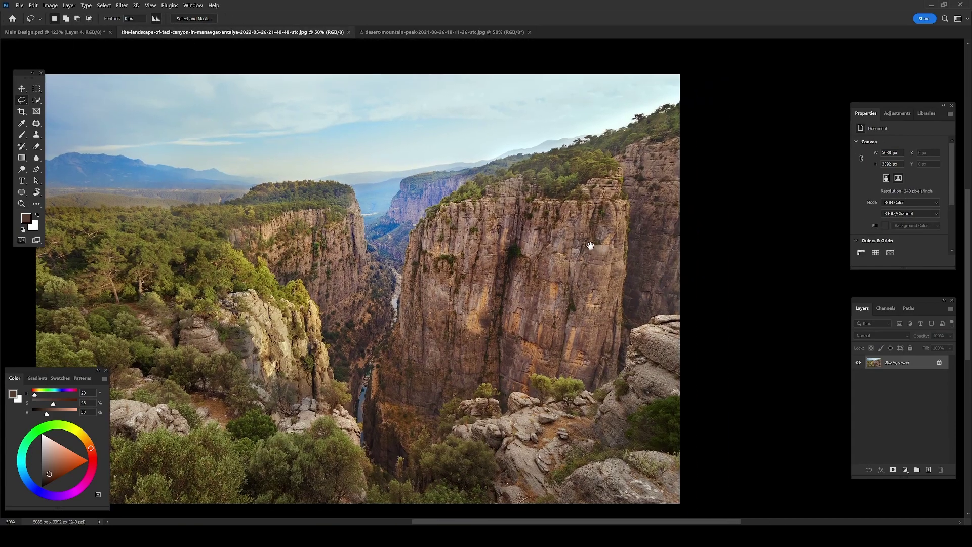
scroll(356, 188, up, 2)
key(ctrl+c)
key(ctrl+Tab)
key(ctrl+v)
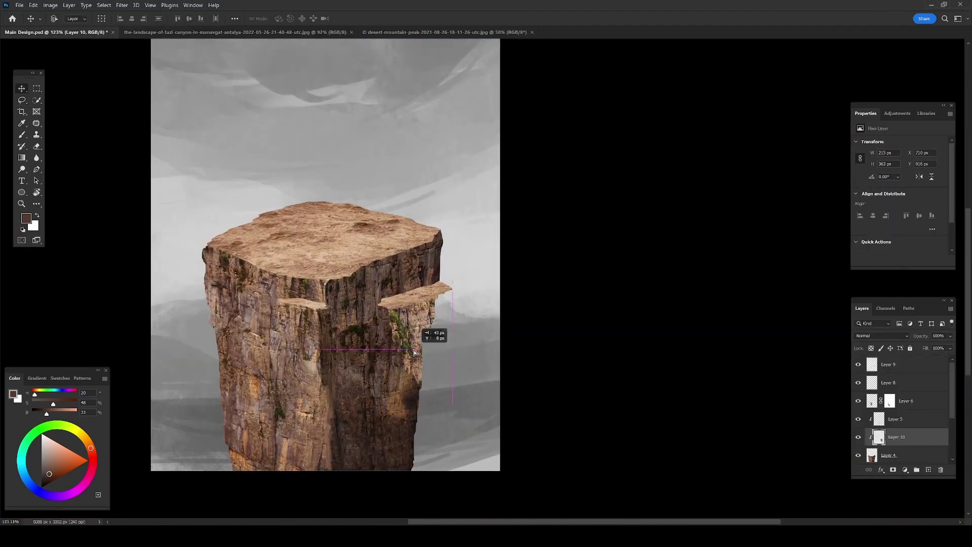
drag(445, 339, 440, 324)
Resize the cliff piece, darken it with Curves, and increase its saturation
key(ctrl+t)
drag(449, 405, 452, 400)
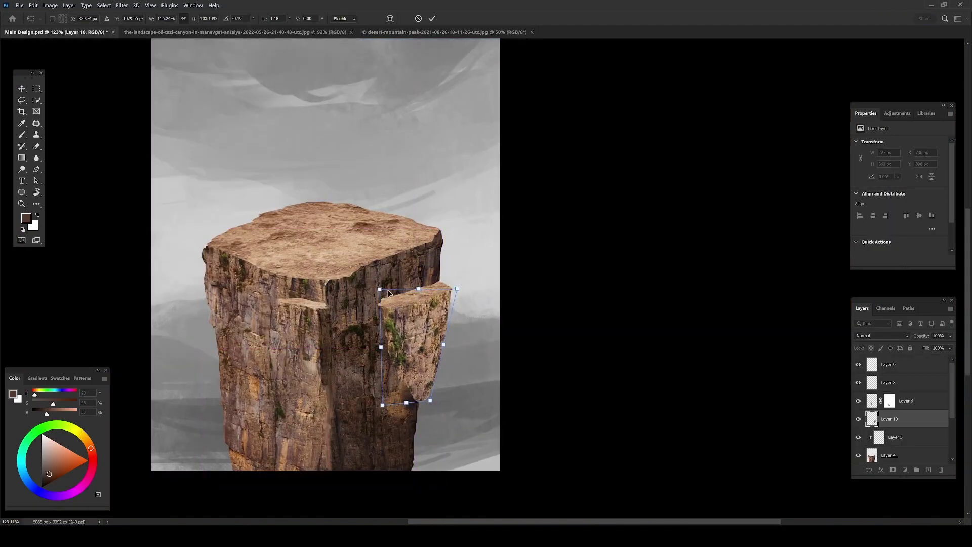
key(Return)
key(ctrl+m)
drag(687, 175, 686, 192)
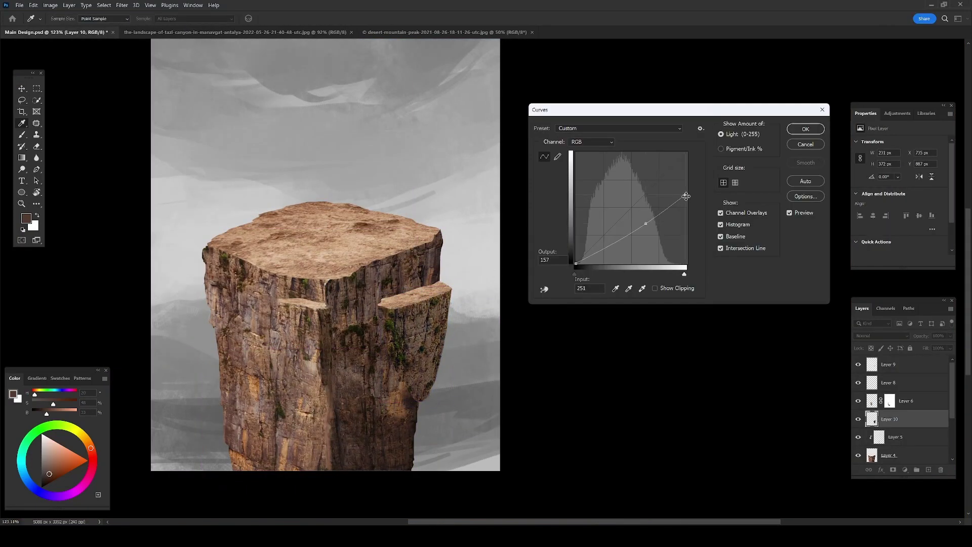
key(Return)
key(ctrl+u)
drag(575, 186, 586, 188)
key(Return)
Copy a rock area to a new layer and transform it onto the right ledge
scroll(324, 253, down, 2)
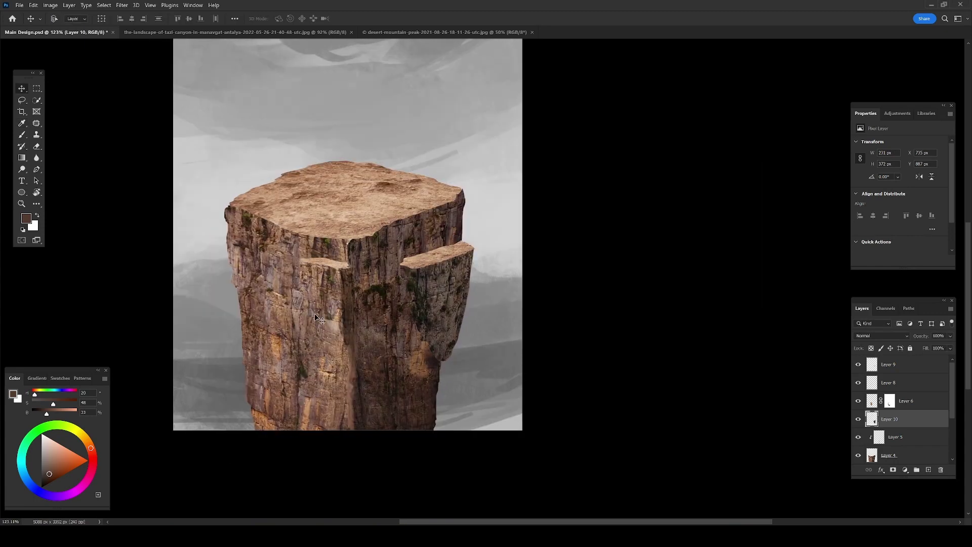
key(l)
key(ctrl+j)
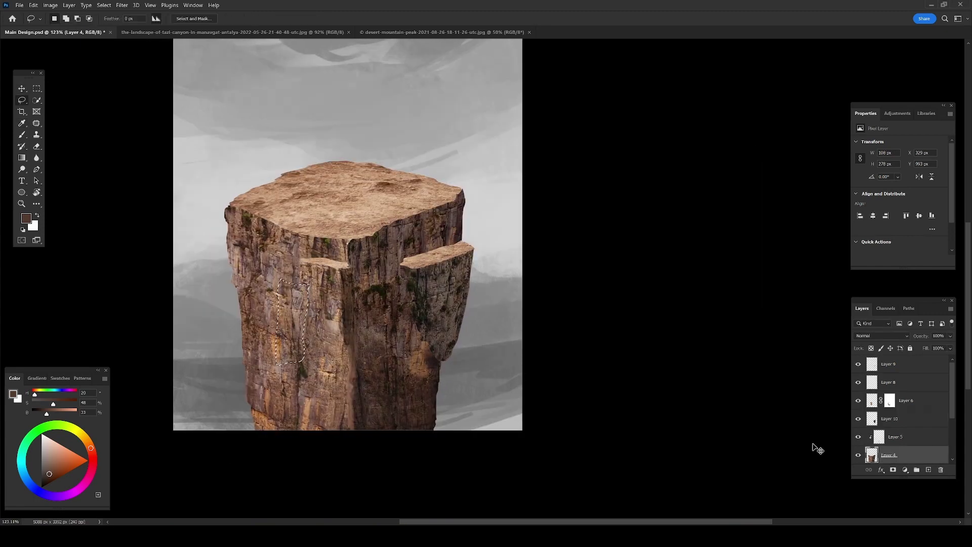
key(ctrl+t)
mouse_move(291, 322)
mouse_down()
mouse_move(411, 303)
mouse_move(435, 270)
mouse_up()
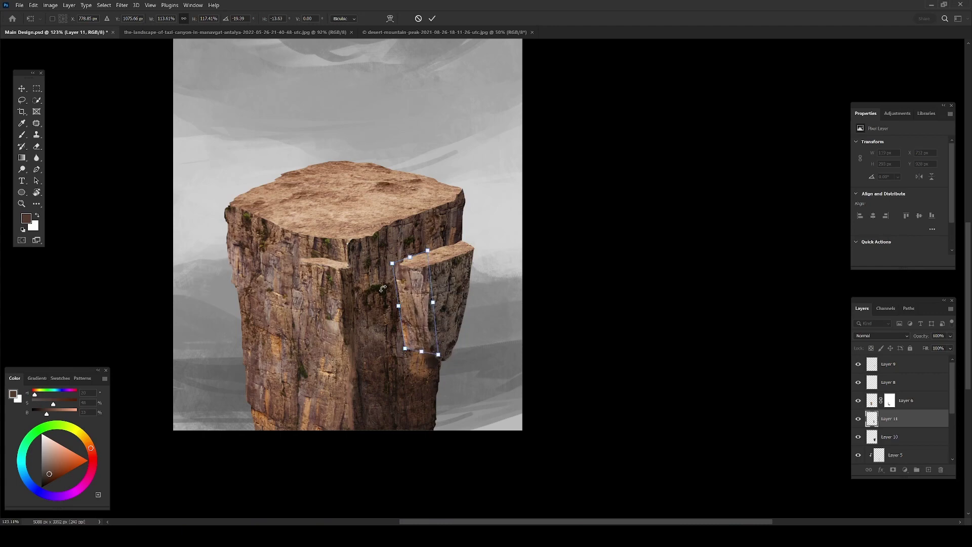
key(Return)
Darken a narrow strip of the ledge with Curves
drag(392, 311, 387, 263)
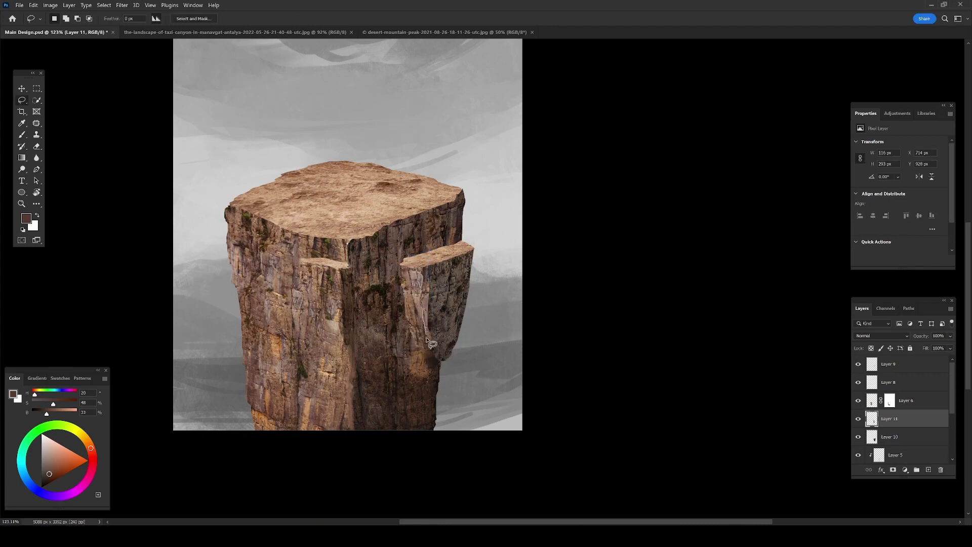
drag(428, 340, 445, 264)
drag(405, 288, 398, 285)
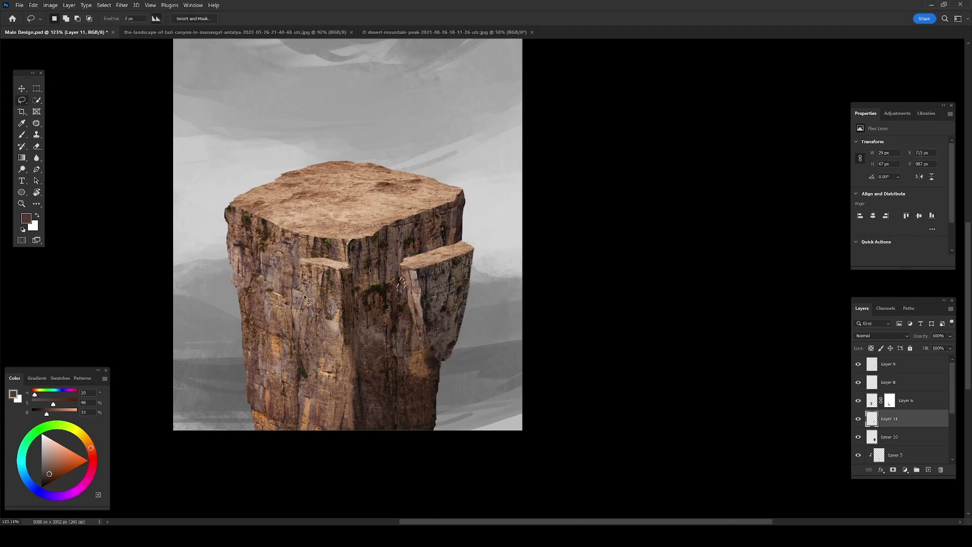
key(ctrl+m)
drag(639, 195, 640, 207)
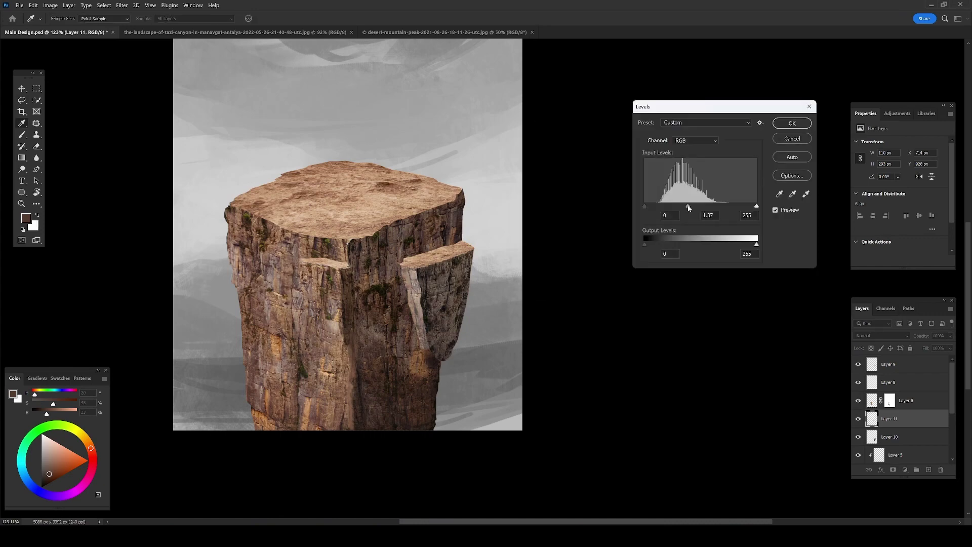
key(Return)
Adjust the tones of part of the first cliff piece on Layer 10 with Curves
key(v)
right_click(447, 287)
click(464, 290)
key(l)
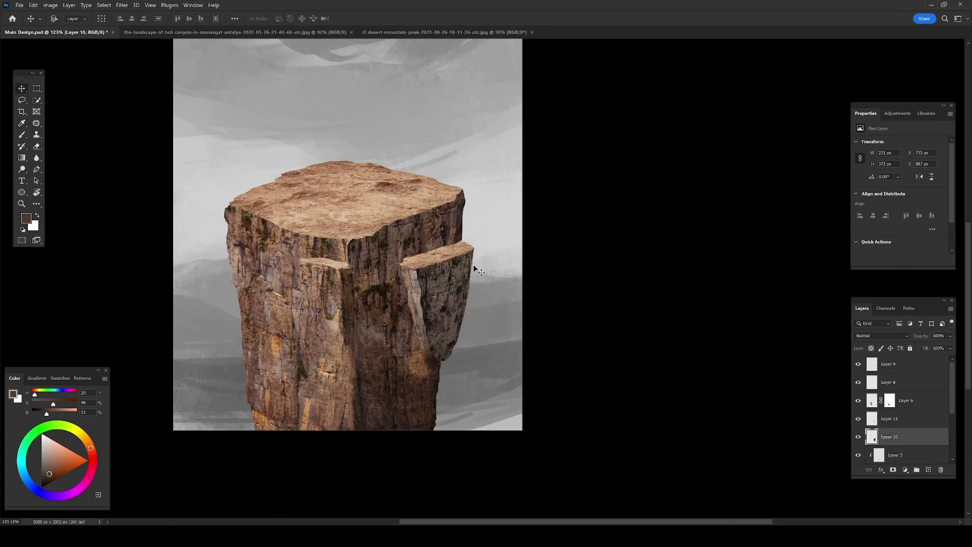
drag(473, 252, 452, 331)
key(ctrl+m)
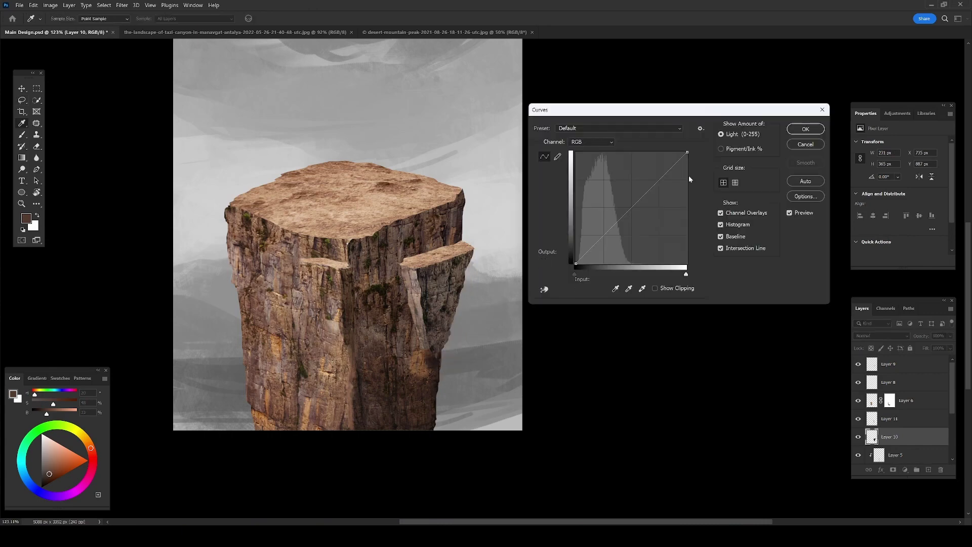
drag(633, 213, 633, 229)
key(Return)
Paint brown shading onto the cliff face on a new layer at reduced opacity
key(ctrl+shift+alt+n)
key(b)
scroll(417, 300, up, 3)
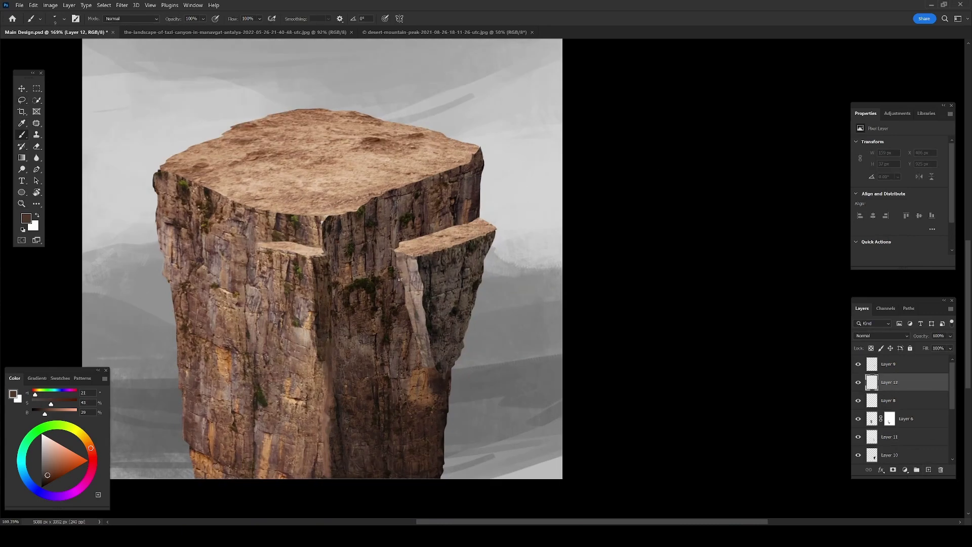
alt+click(425, 310)
alt+click(423, 307)
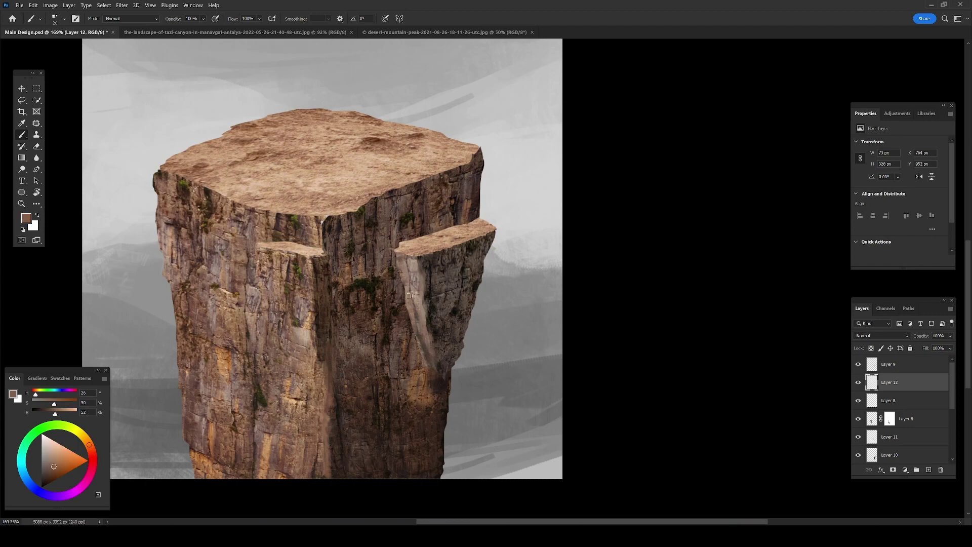
alt+click(420, 319)
click(872, 419)
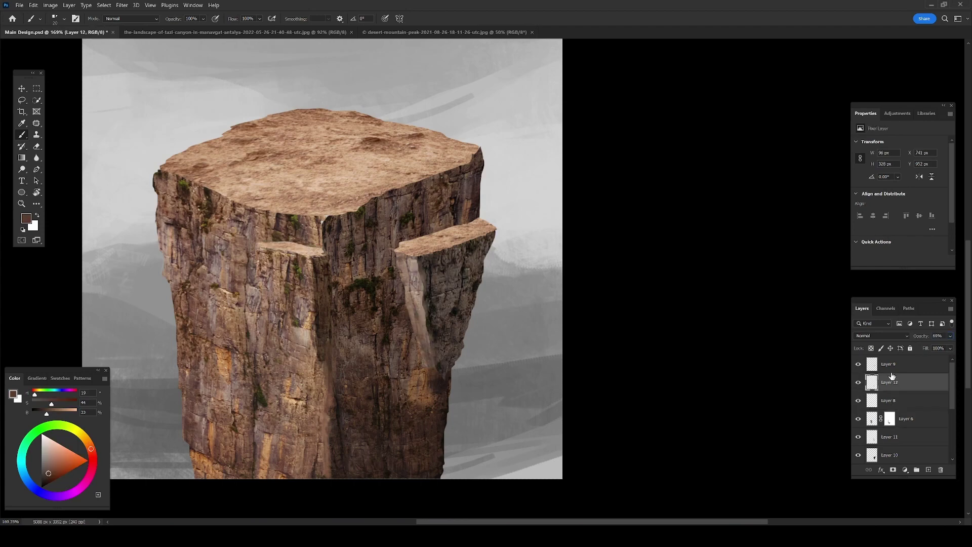
Rotate the throne slightly
scroll(414, 267, up, 2)
key(ctrl+t)
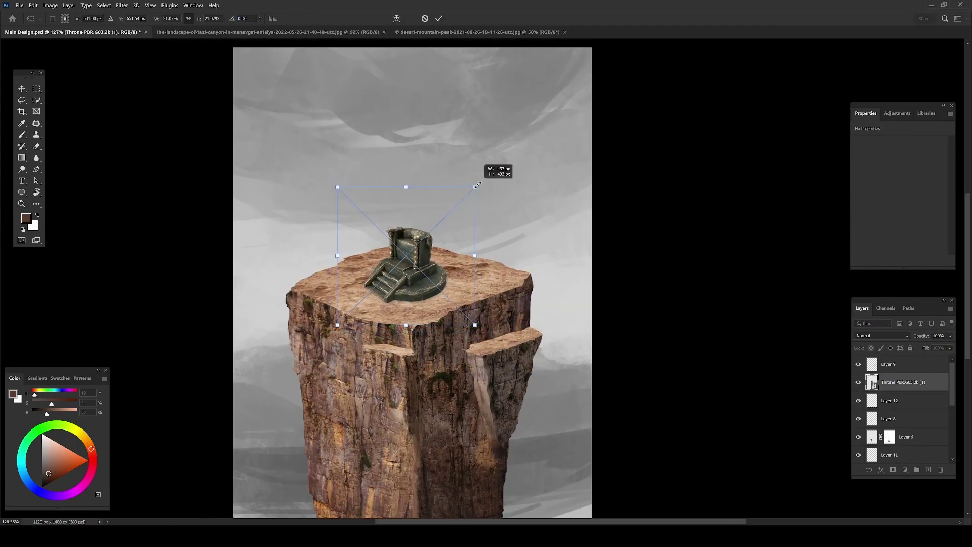
drag(486, 175, 329, 183)
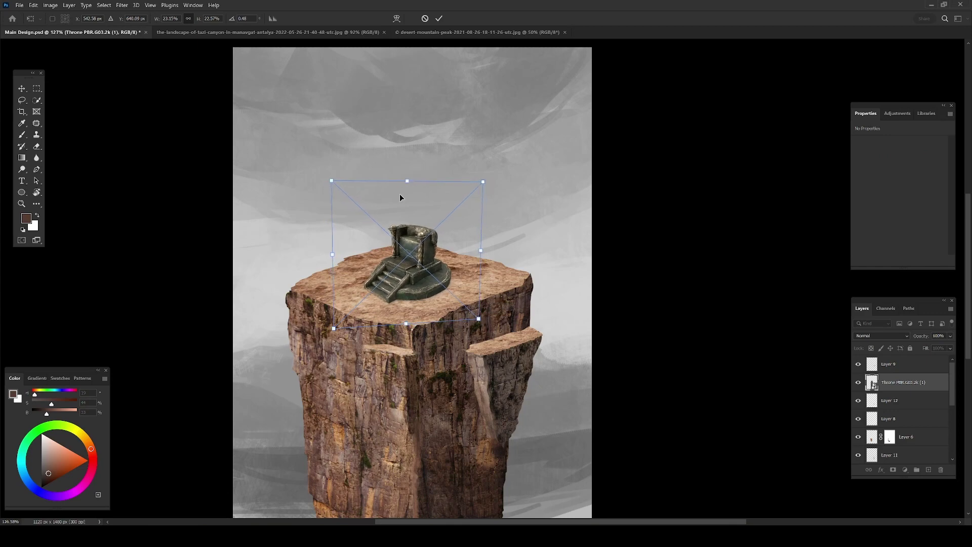
key(Return)
Enlarge the throne's steps
key(l)
scroll(378, 225, up, 5)
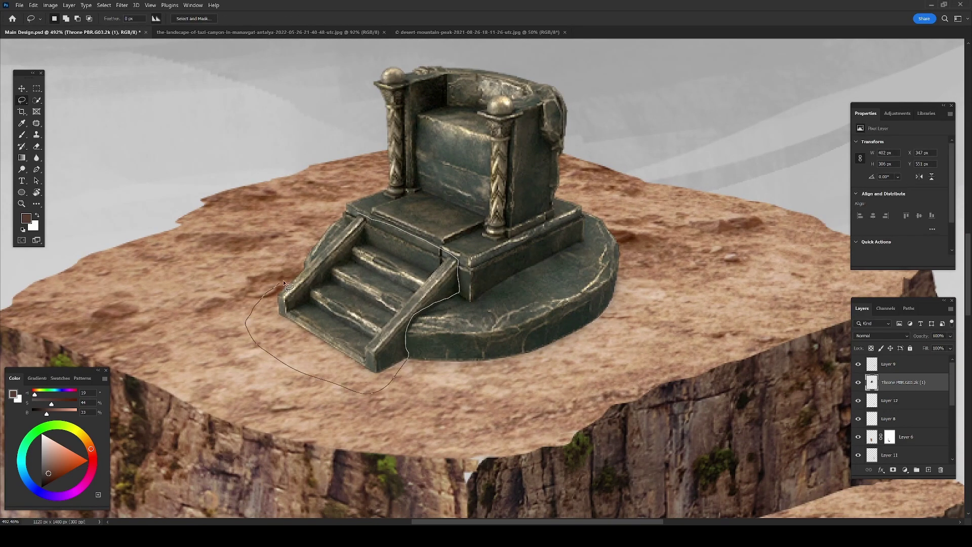
drag(353, 225, 457, 295)
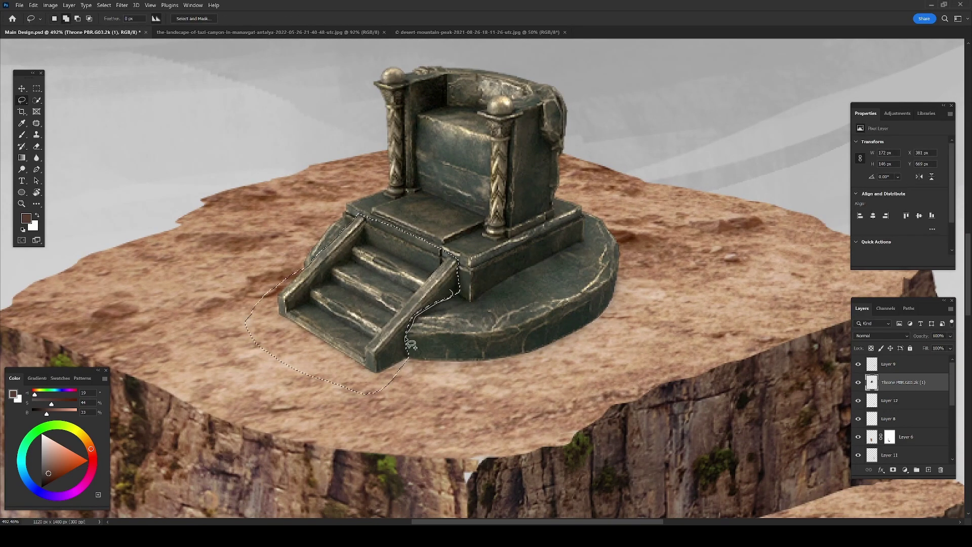
key(ctrl+t)
drag(486, 377, 466, 281)
key(Return)
Shrink the whole throne and move it up and to the right
key(b)
scroll(384, 238, up, 1)
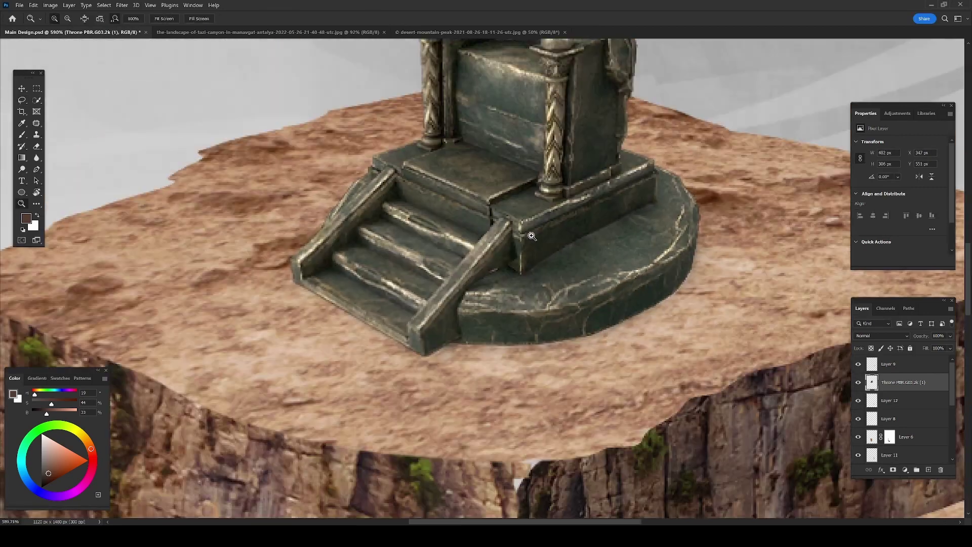
alt+click(514, 242)
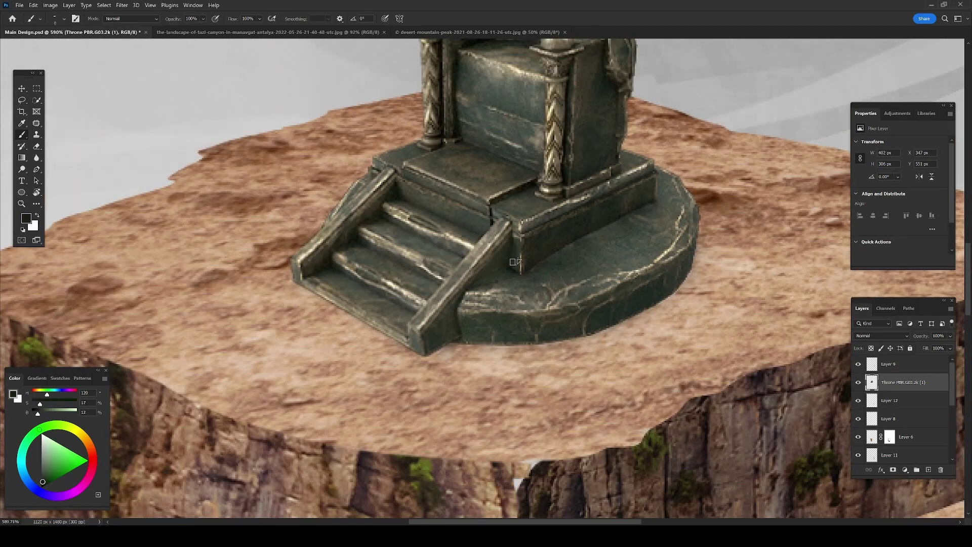
scroll(508, 244, down, 10)
key(ctrl+t)
drag(460, 290, 473, 276)
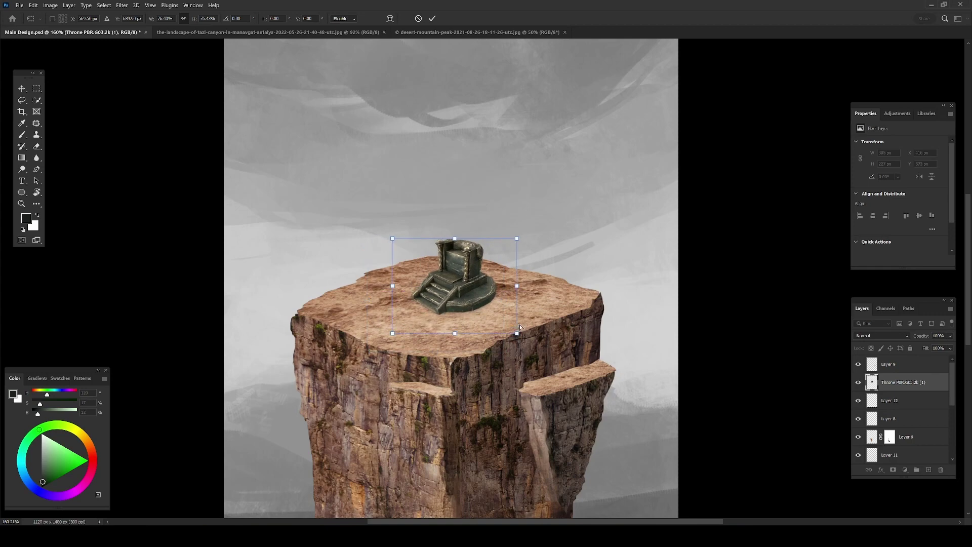
key(Return)
Warm the throne with Color Balance toward red and yellow, and brighten midtones with Levels
key(ctrl+b)
drag(454, 434, 460, 434)
click(478, 479)
drag(454, 454, 448, 455)
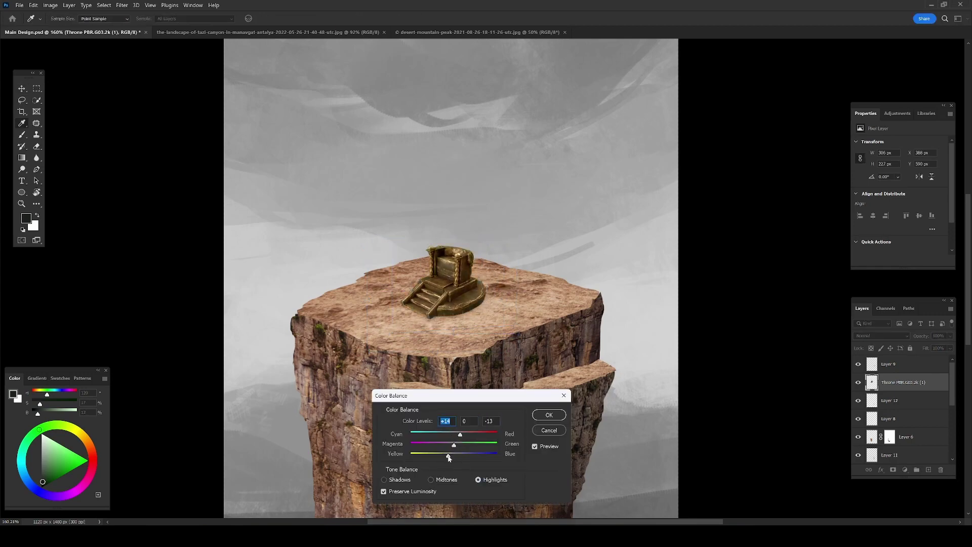
click(549, 415)
scroll(411, 273, down, 3)
key(ctrl+l)
drag(700, 206, 696, 207)
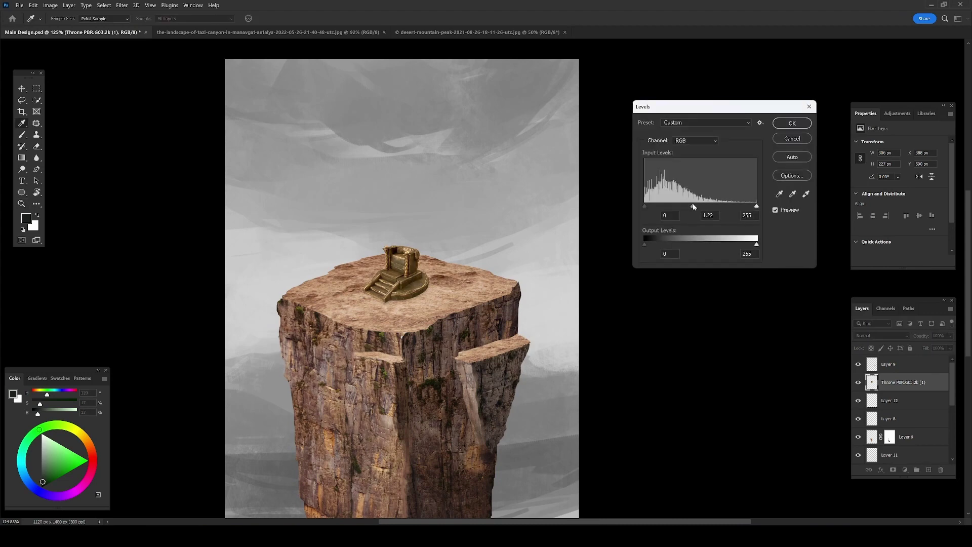
key(Return)
key(ctrl+b)
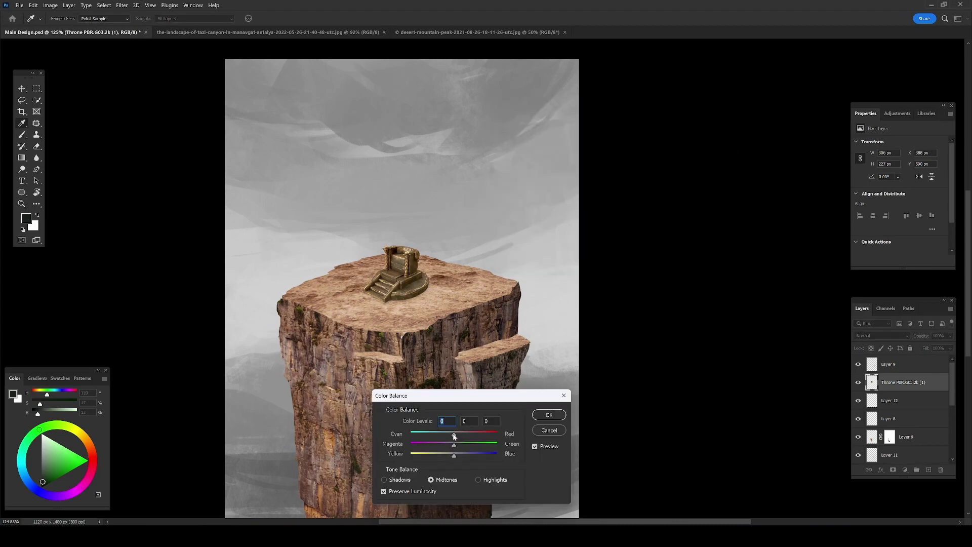
key(Escape)
Add a layer mask to the throne and a new empty layer above it
key(b)
click(893, 470)
scroll(423, 281, up, 3)
scroll(420, 299, up, 2)
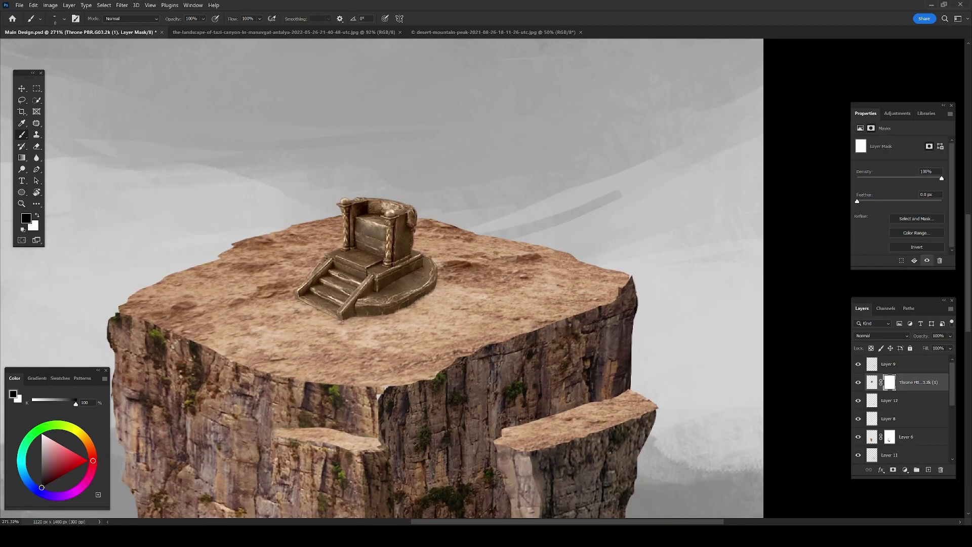
key(ctrl+shift+alt+n)
alt+click(435, 293)
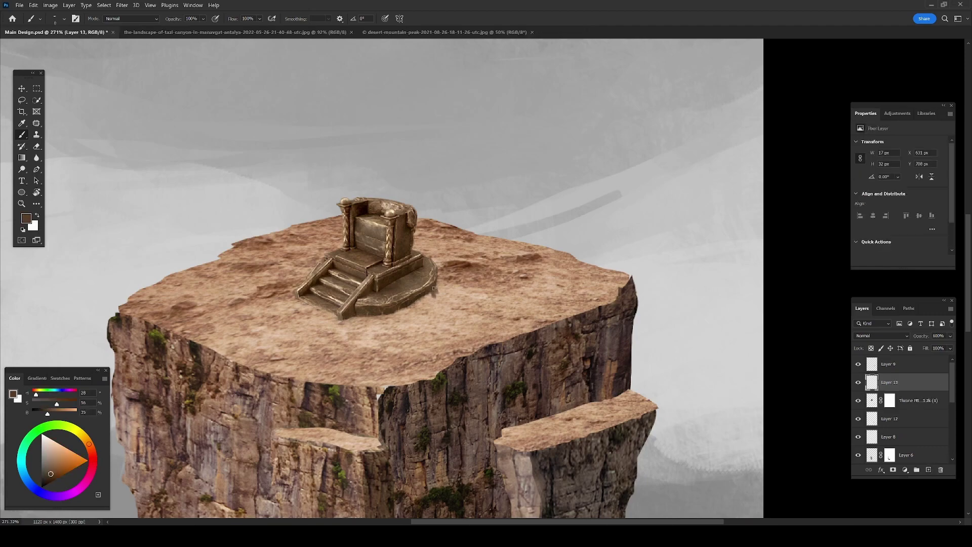
scroll(405, 306, down, 5)
scroll(374, 336, up, 6)
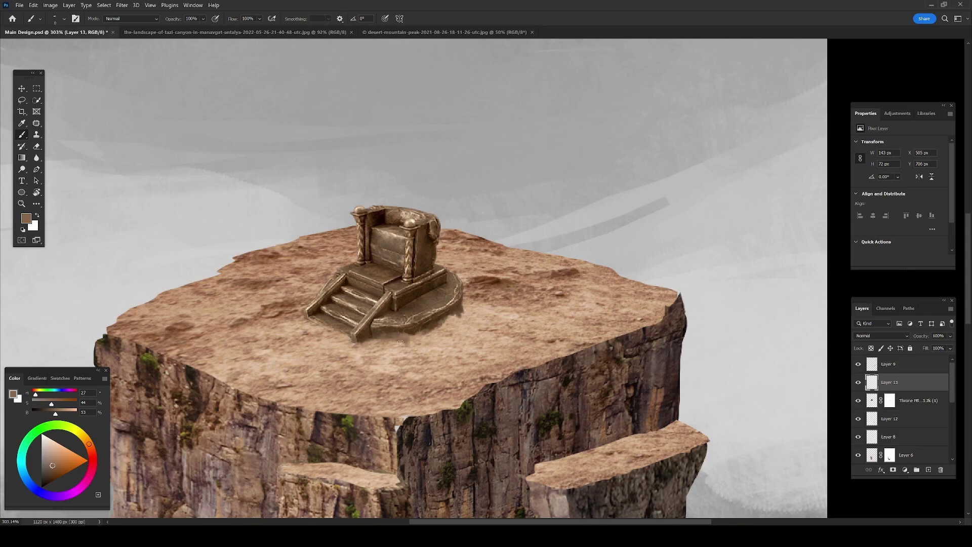
Paint soft dusty shading under the throne
drag(375, 349, 405, 342)
scroll(420, 335, down, 5)
scroll(422, 334, up, 6)
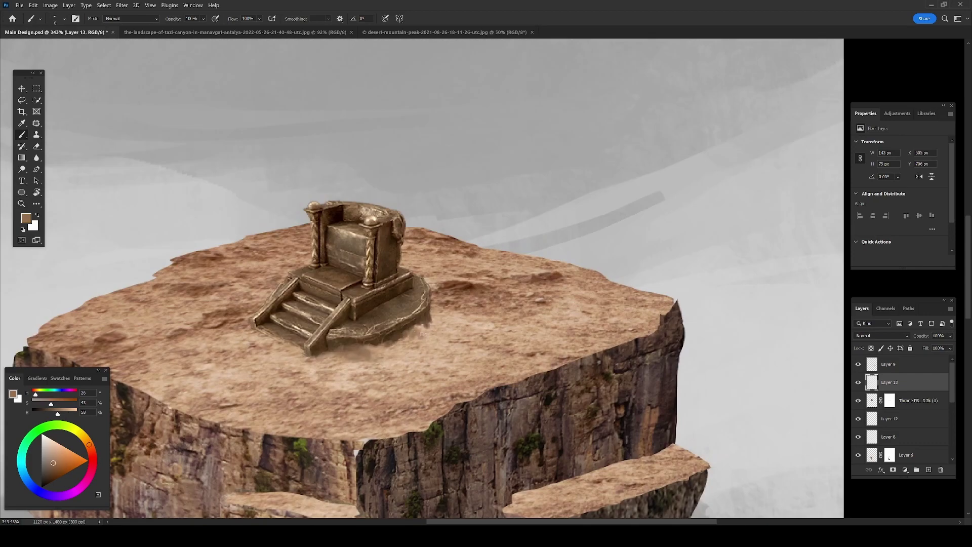
scroll(411, 335, down, 8)
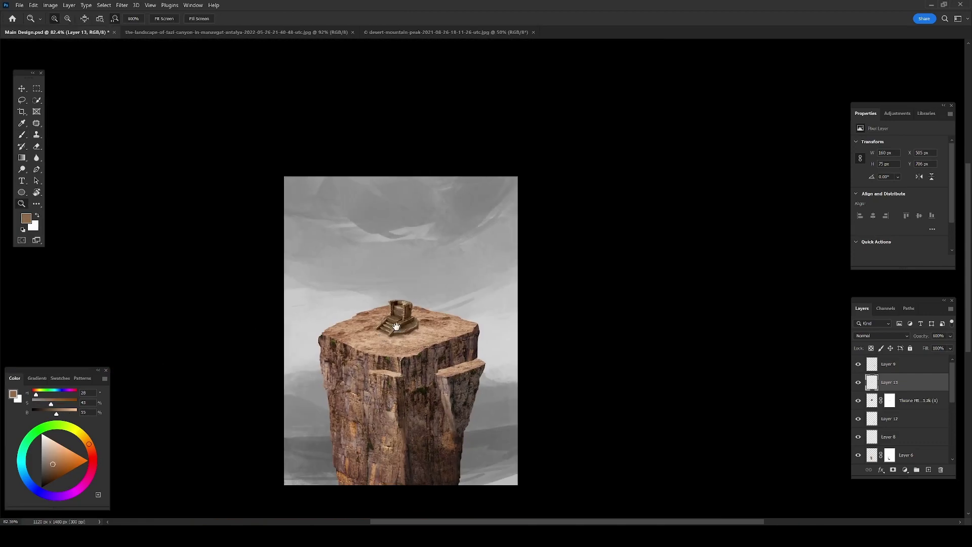
scroll(407, 304, up, 4)
Pick the cliff layer, add clipped Layer 14, and sample a dark brown with a size-10 brush
key(v)
right_click(407, 281)
click(407, 281)
key(b)
scroll(405, 304, up, 3)
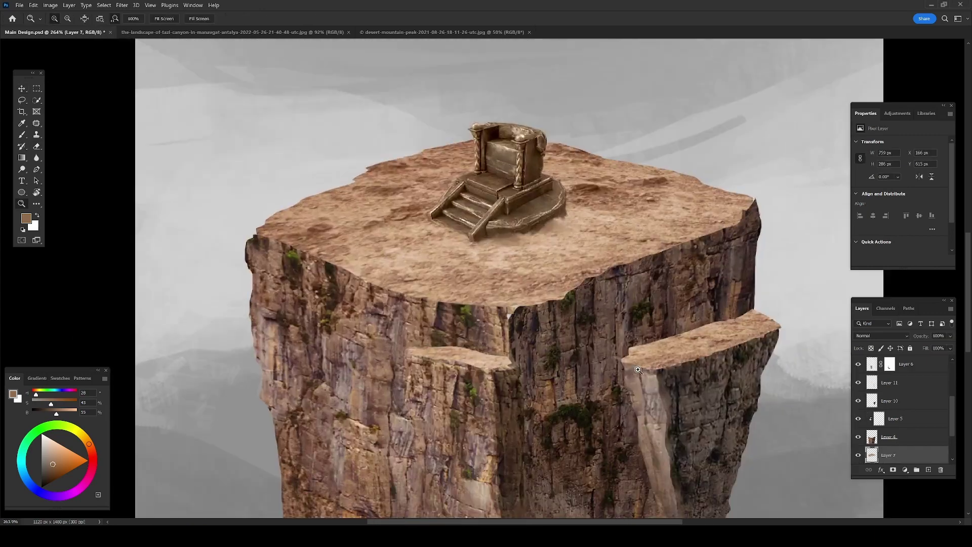
scroll(405, 309, up, 3)
key(ctrl+shift+alt+n)
alt+click(402, 316)
double_click(623, 409)
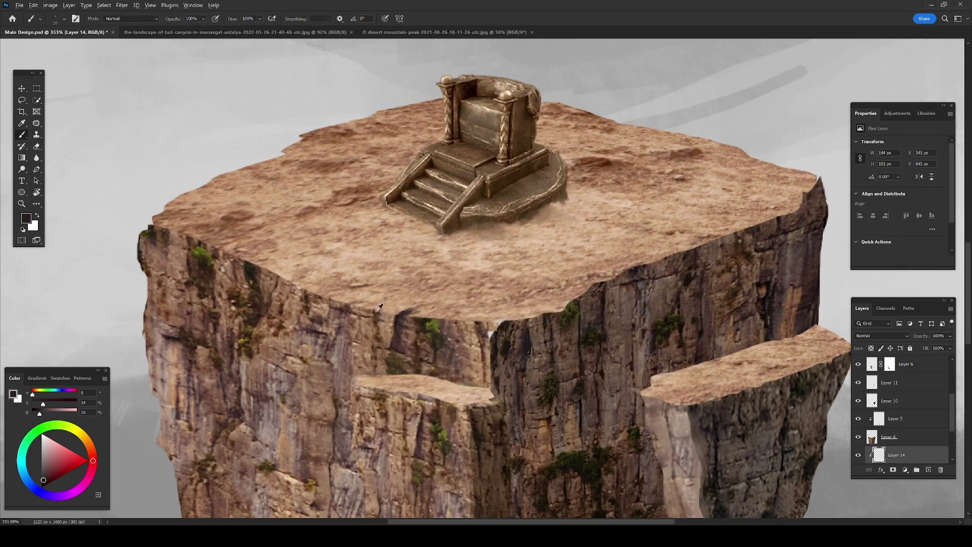
drag(413, 318, 370, 321)
alt+click(370, 320)
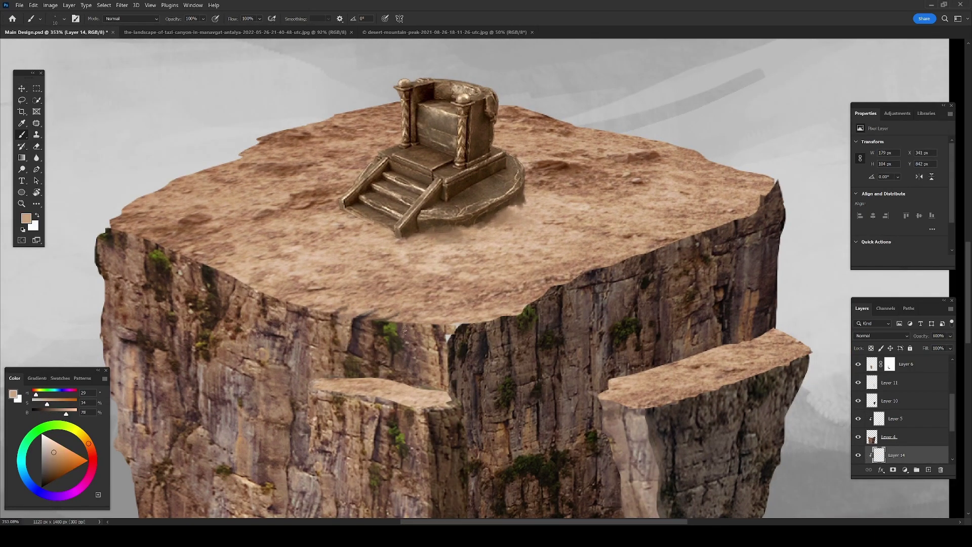
On new Layer 15, paint light brown earth where the plateau meets the cliff
click(929, 471)
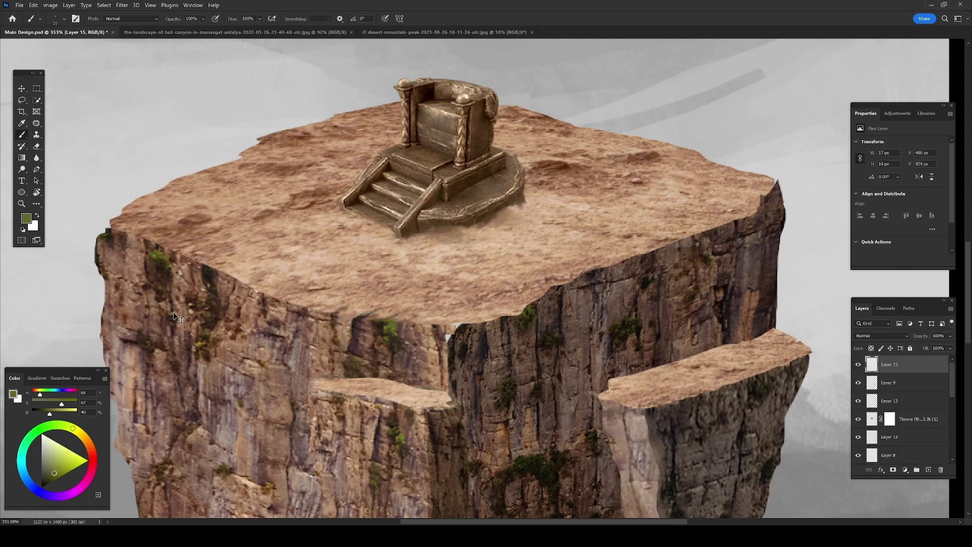
alt+click(376, 320)
drag(376, 320, 403, 332)
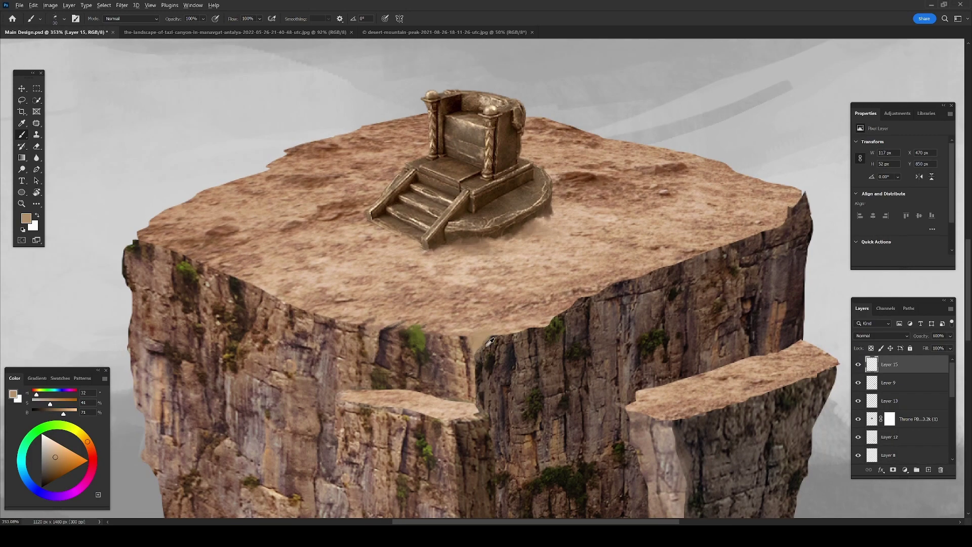
scroll(472, 353, up, 3)
scroll(304, 283, right, 3)
Paint sampled reddish and dark brown strokes along the plateau edge and cliff edge
alt+click(300, 304)
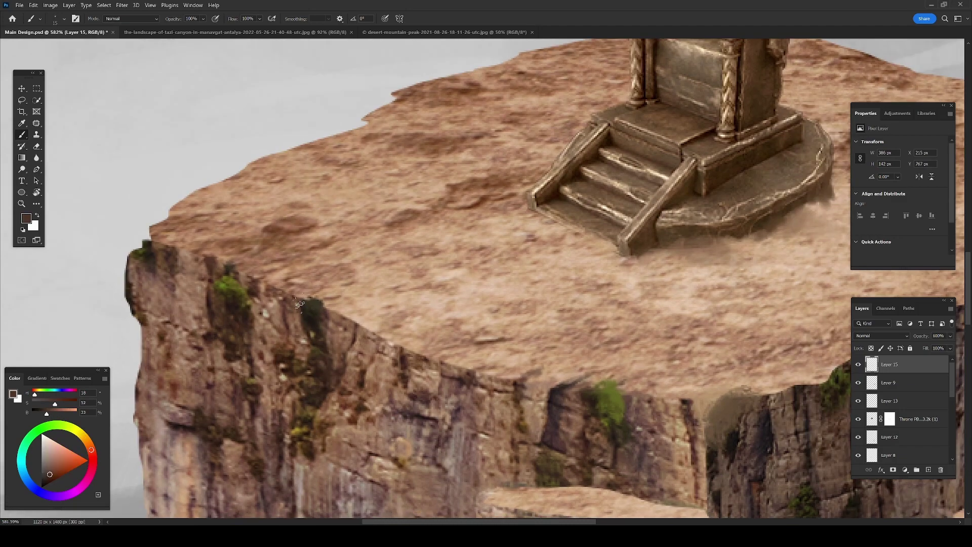
key(ctrl+0)
scroll(473, 320, up, 5)
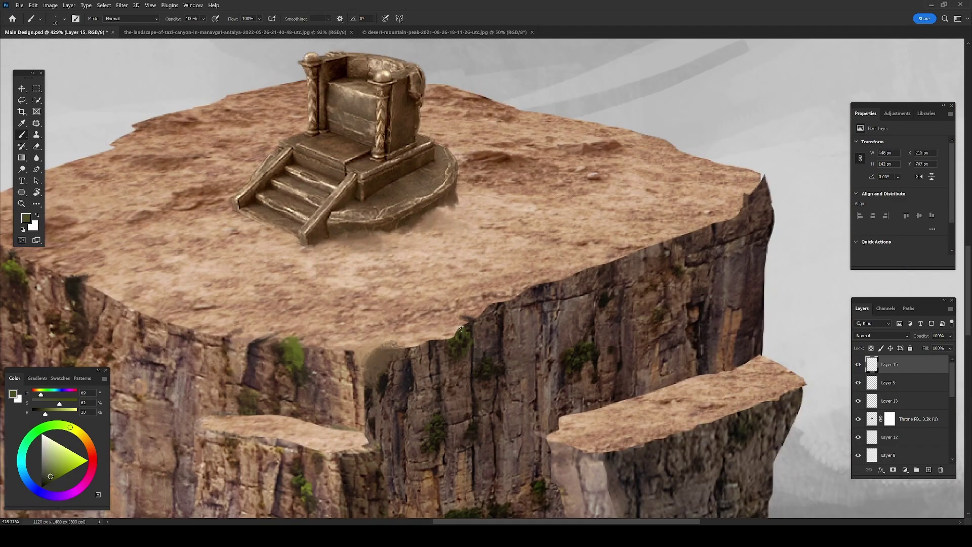
scroll(449, 338, down, 2)
alt+click(432, 334)
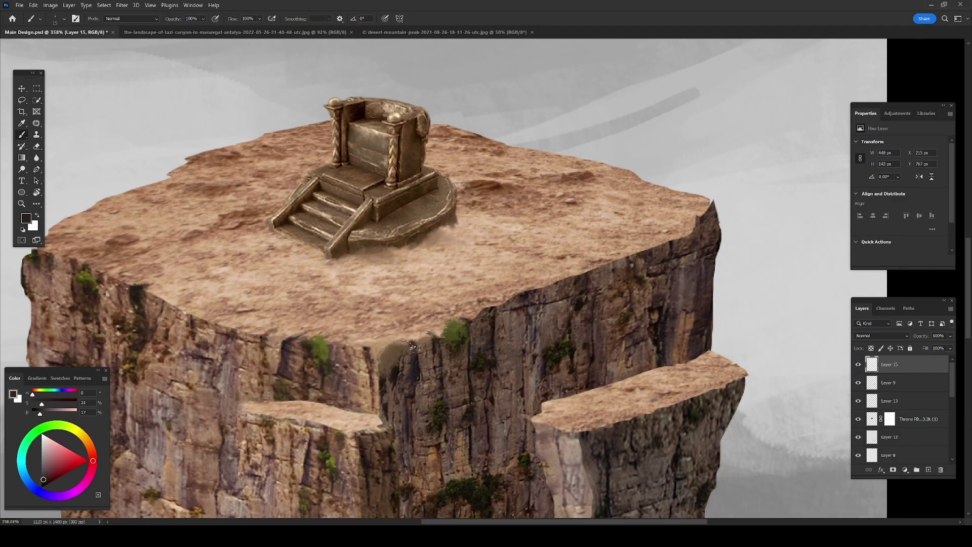
alt+click(482, 314)
drag(475, 318, 493, 307)
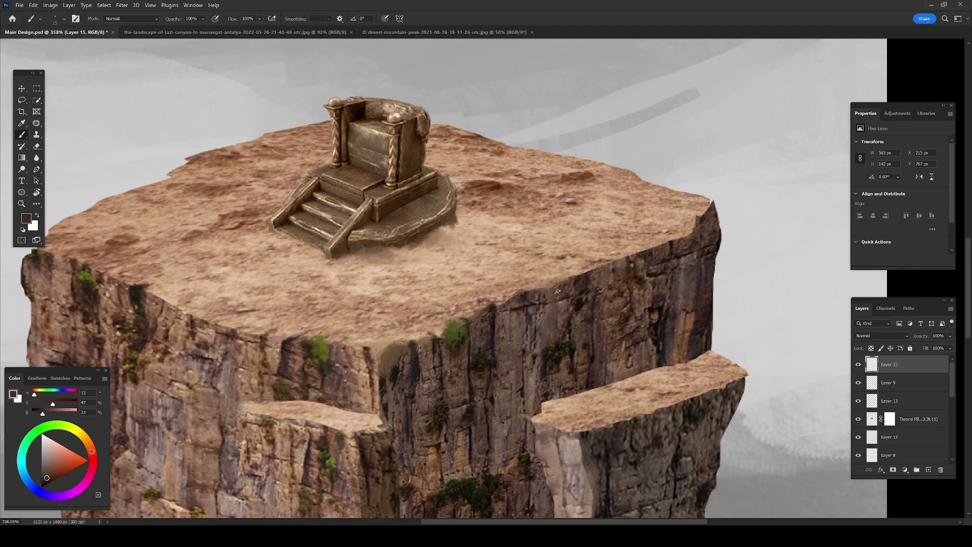
drag(575, 280, 494, 295)
alt+click(593, 256)
drag(579, 251, 590, 254)
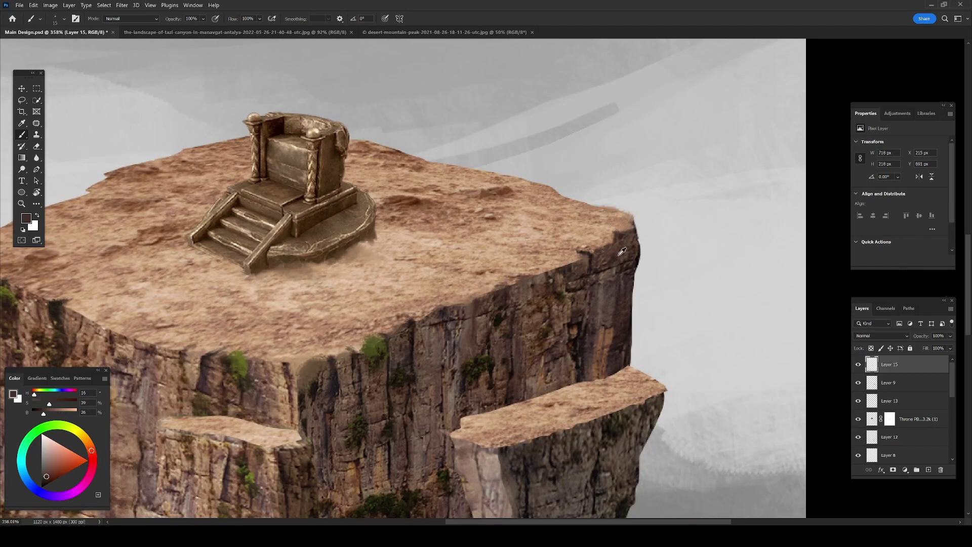
Sample further light plateau browns and darker cliff browns for edge shading
scroll(622, 241, down, 2)
scroll(415, 306, up, 3)
alt+click(414, 307)
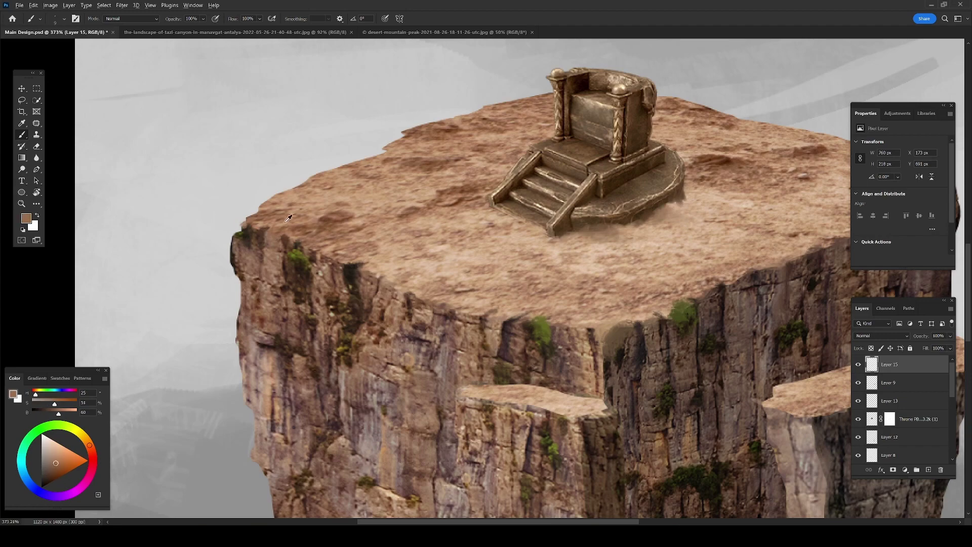
alt+click(278, 242)
scroll(355, 233, down, 3)
scroll(445, 232, up, 3)
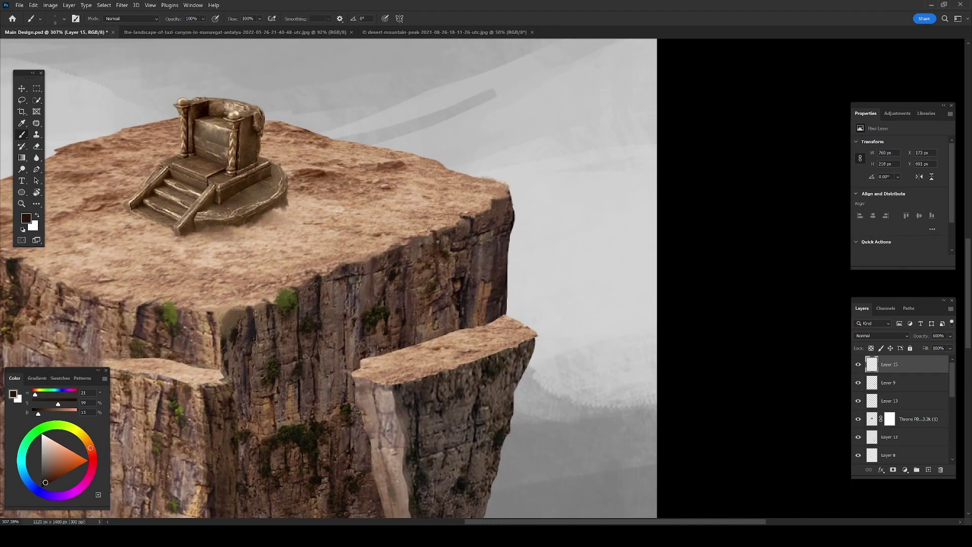
scroll(434, 230, down, 3)
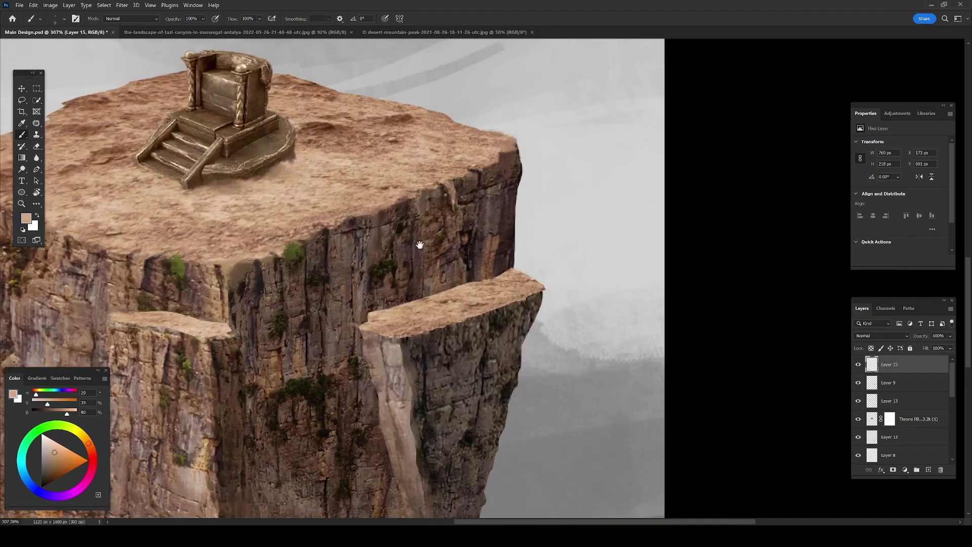
scroll(304, 248, up, 3)
alt+click(291, 254)
Sample a greyer cliff brown and light tans from the ledge top and plateau
scroll(341, 274, down, 3)
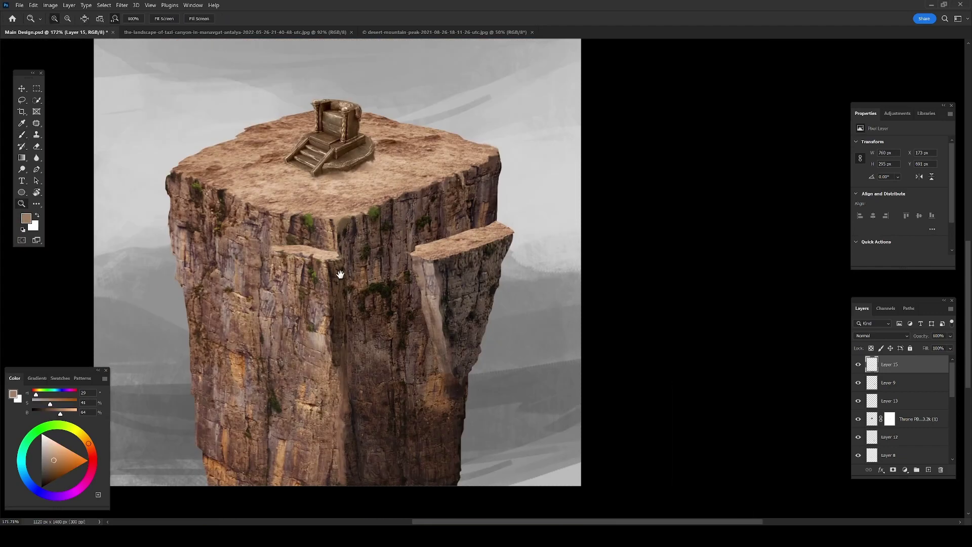
scroll(338, 273, up, 3)
alt+click(338, 273)
scroll(324, 390, down, 3)
scroll(327, 248, up, 3)
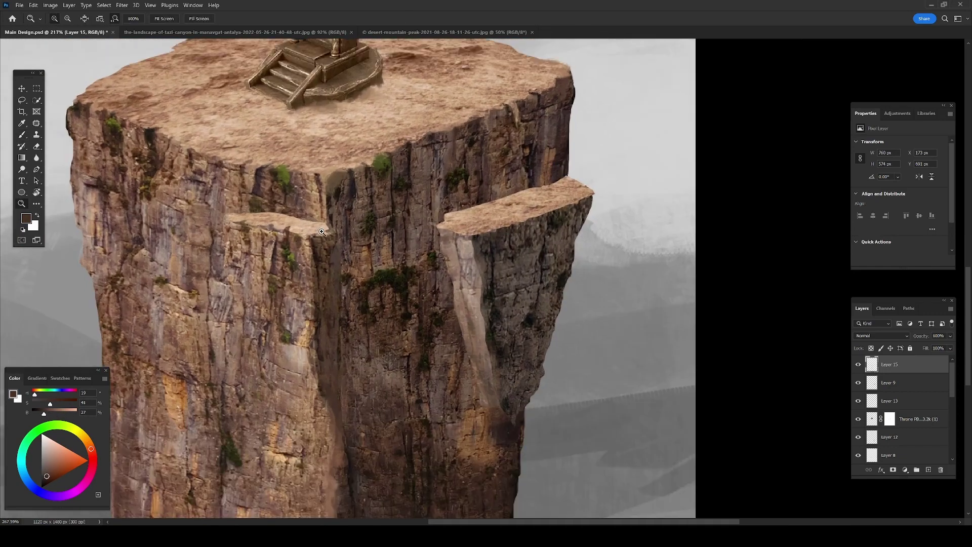
alt+click(327, 248)
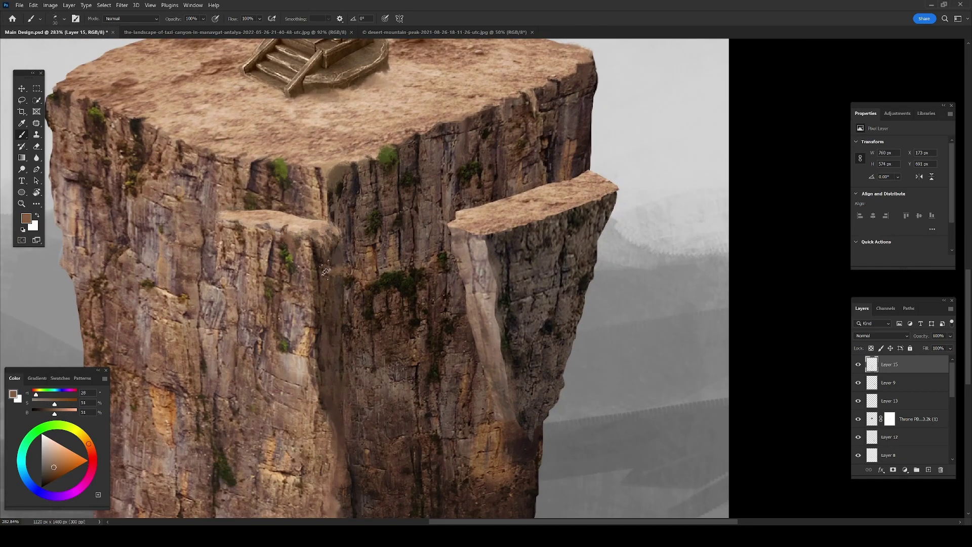
scroll(326, 272, down, 3)
alt+click(322, 284)
Paint light tan highlights along the right ledge's top and right edge
scroll(322, 299, up, 2)
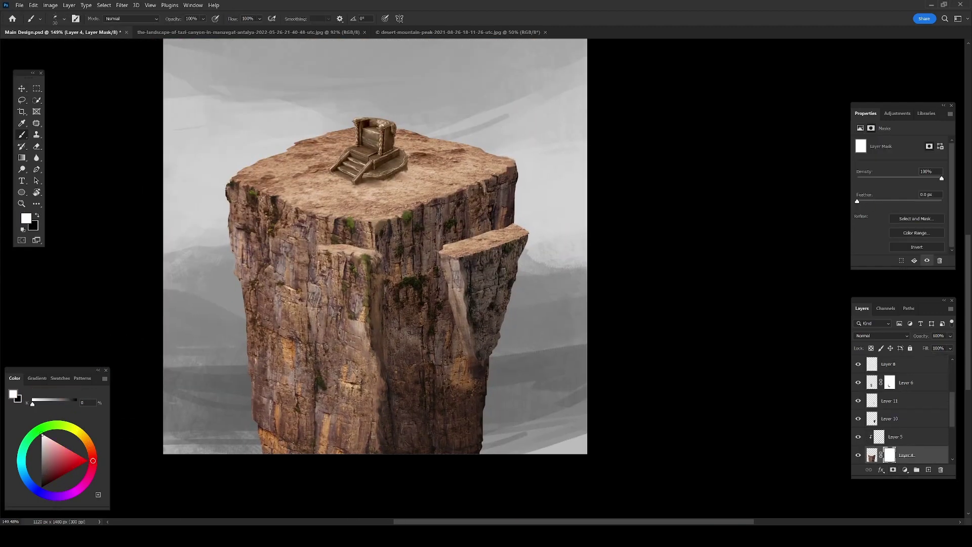
scroll(236, 277, up, 3)
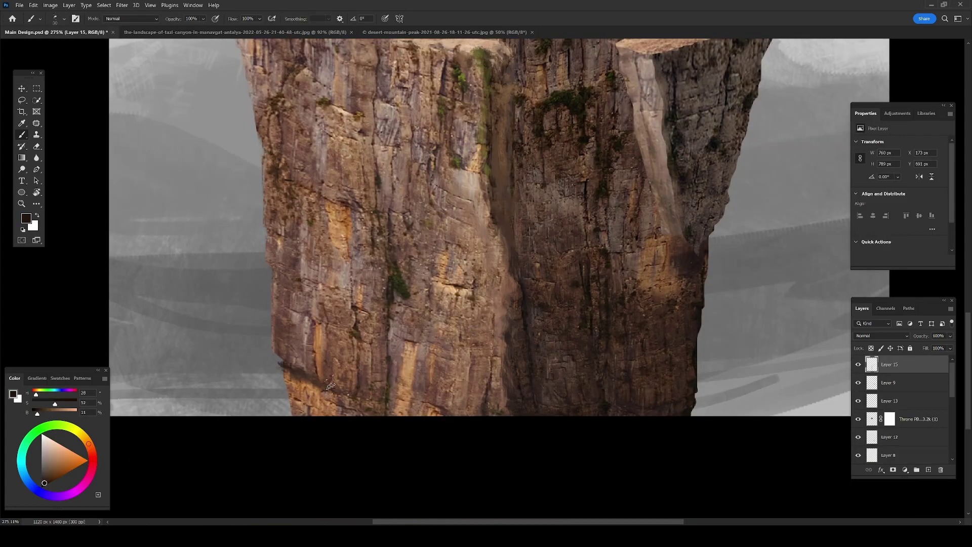
scroll(323, 373, down, 4)
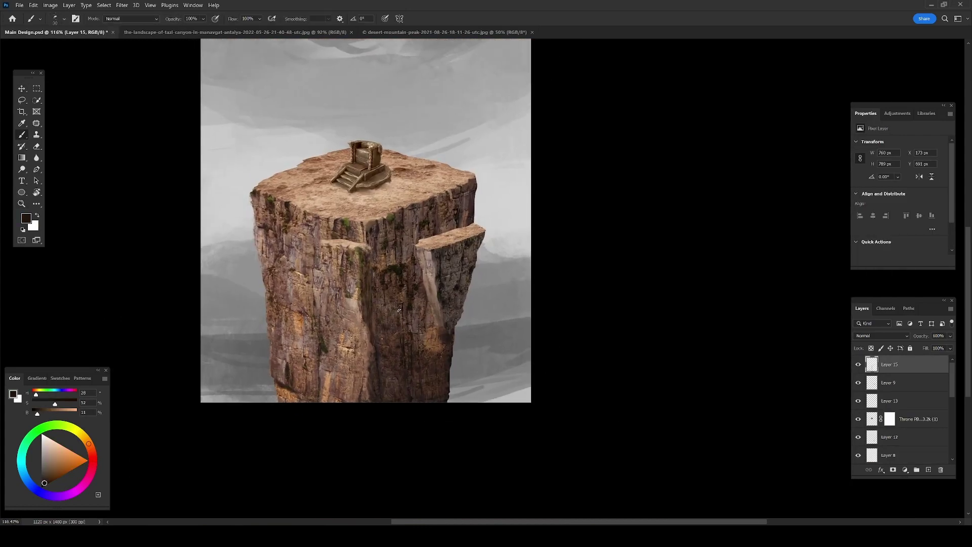
scroll(463, 237, up, 4)
alt+click(420, 243)
drag(377, 273, 367, 256)
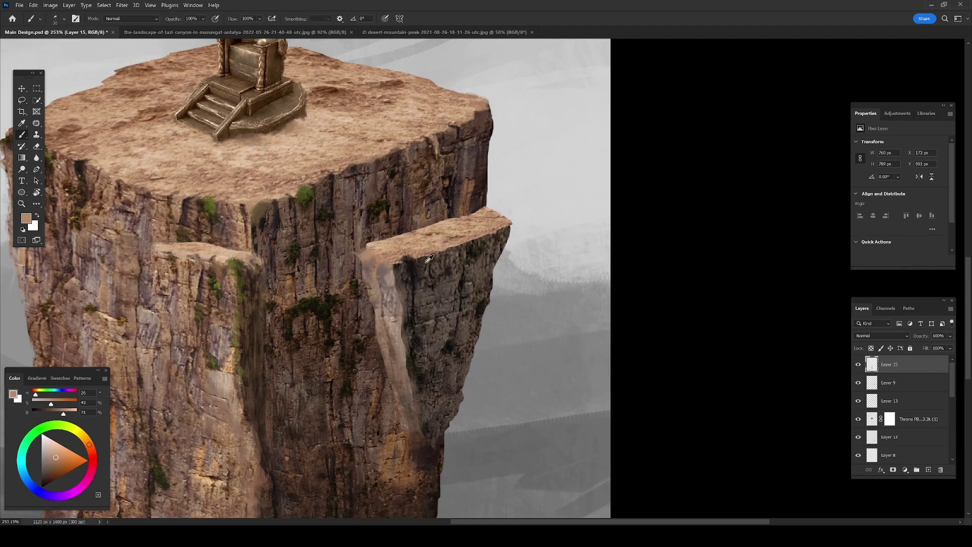
alt+click(429, 258)
drag(469, 242, 495, 236)
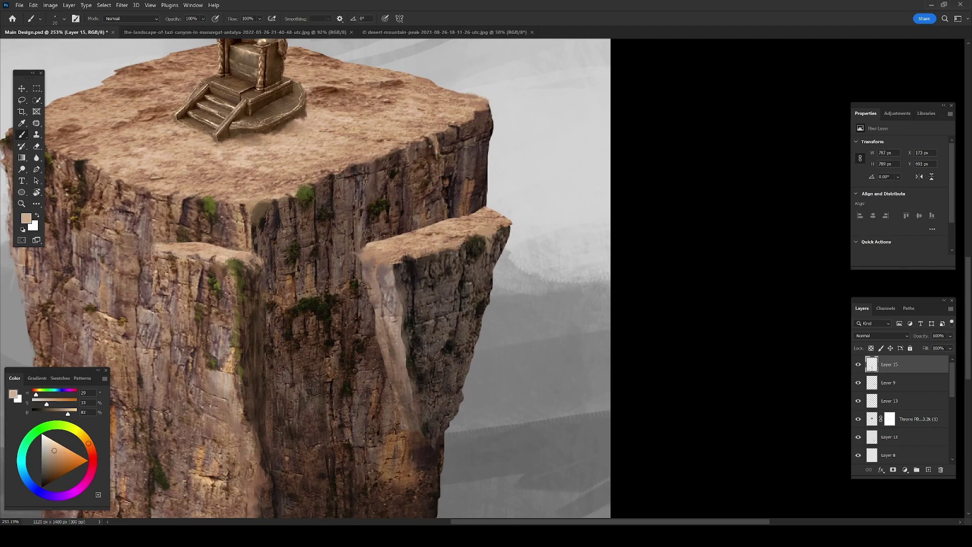
Add a layer mask to Layer 9, then return to Layer 15
click(907, 382)
click(893, 469)
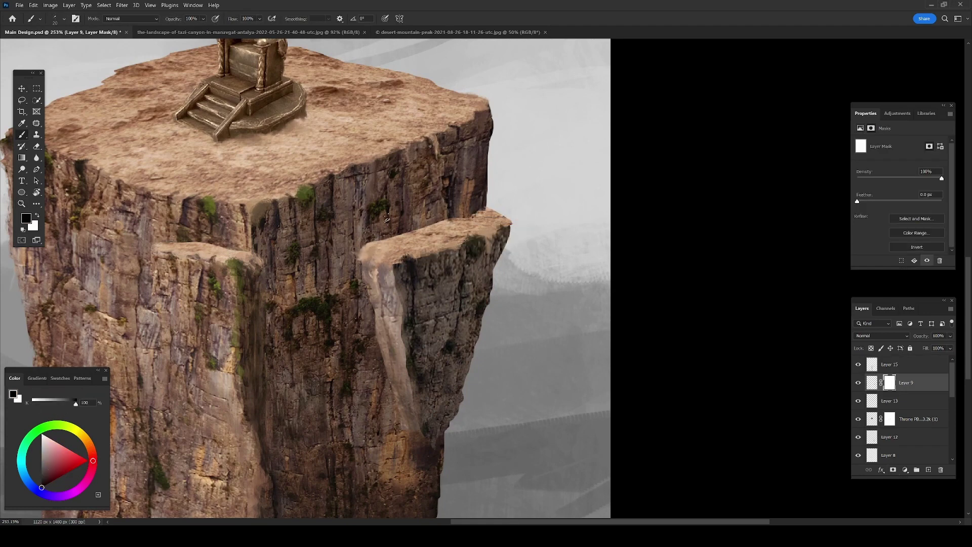
ctrl+click(515, 209)
Sample dark olive, dark reddish brown and light tan while viewing the upper cliff
alt+click(304, 191)
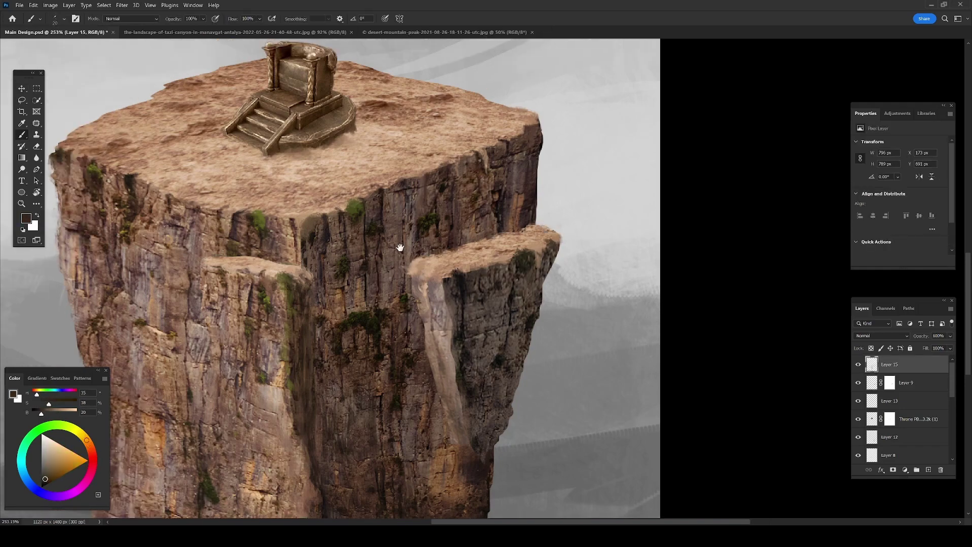
drag(303, 183, 423, 219)
alt+click(429, 238)
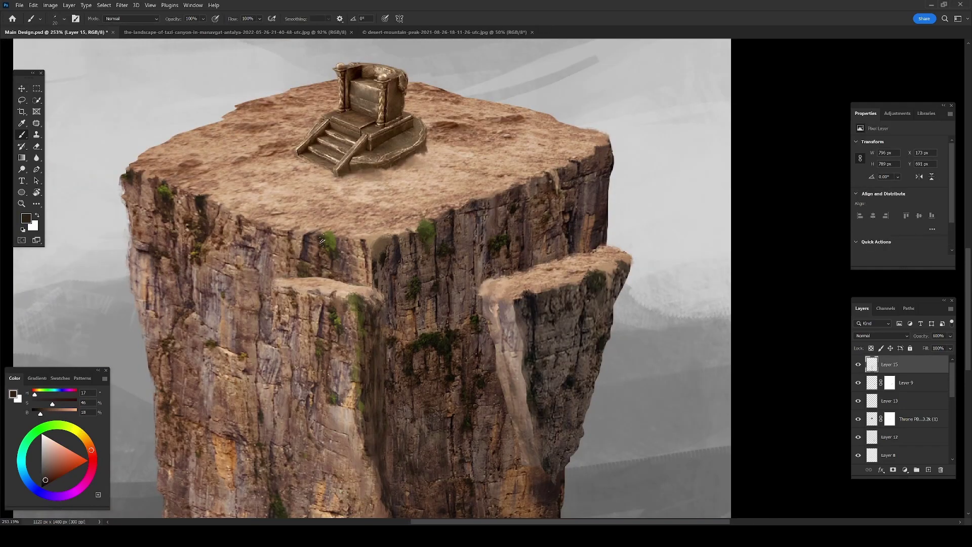
drag(322, 243, 354, 200)
alt+click(307, 248)
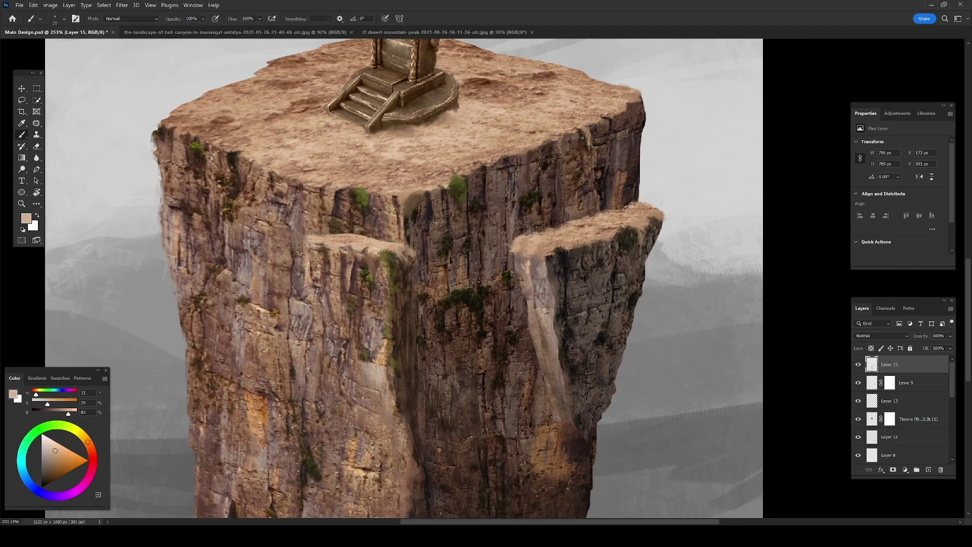
key(v)
scroll(327, 314, down, 5)
scroll(324, 304, up, 5)
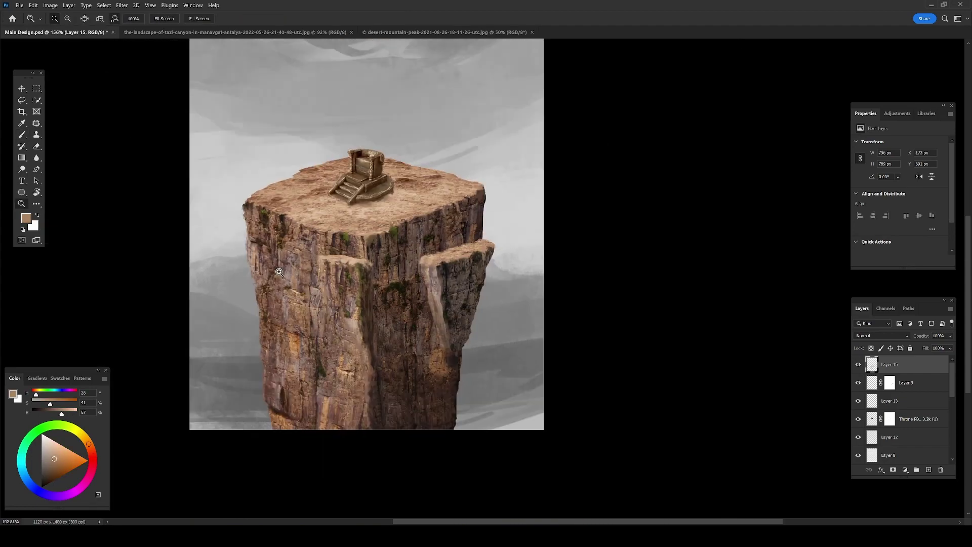
Brighten the throne with a lower-contrast Brightness/Contrast adjustment merged into its layer
ctrl+click(480, 321)
key(ctrl+b)
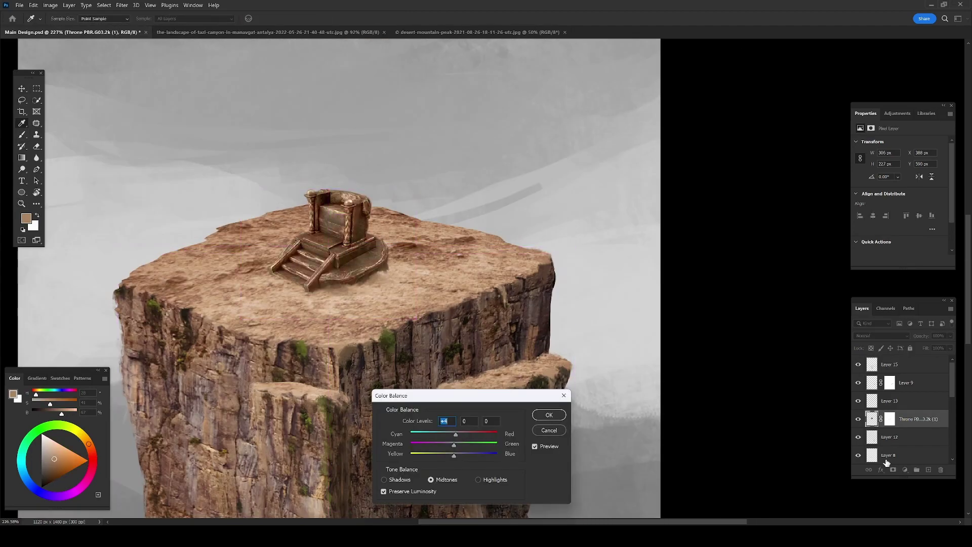
key(Escape)
click(905, 469)
click(931, 341)
drag(899, 165, 905, 166)
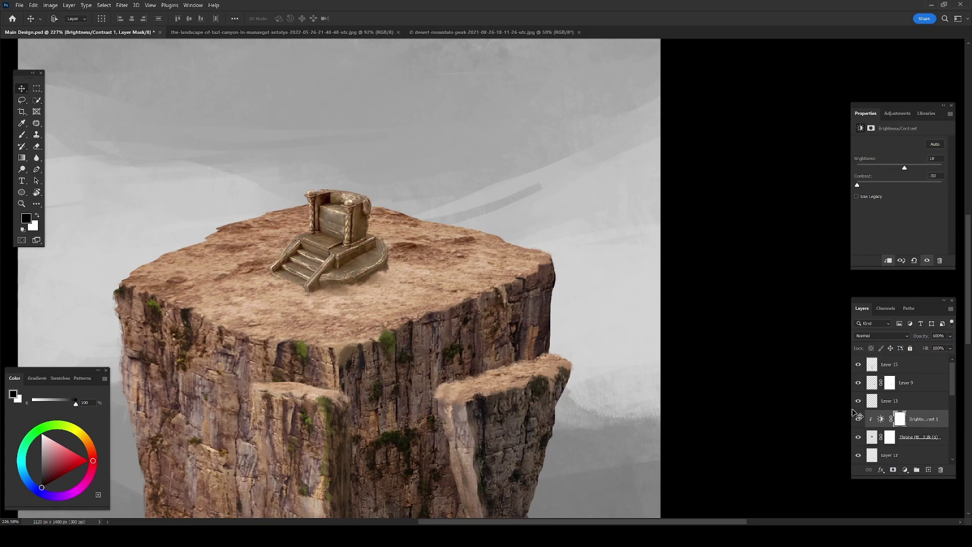
key(ctrl+e)
Apply Color Balance and a Curves highlight pull-down to darken the throne
key(ctrl+b)
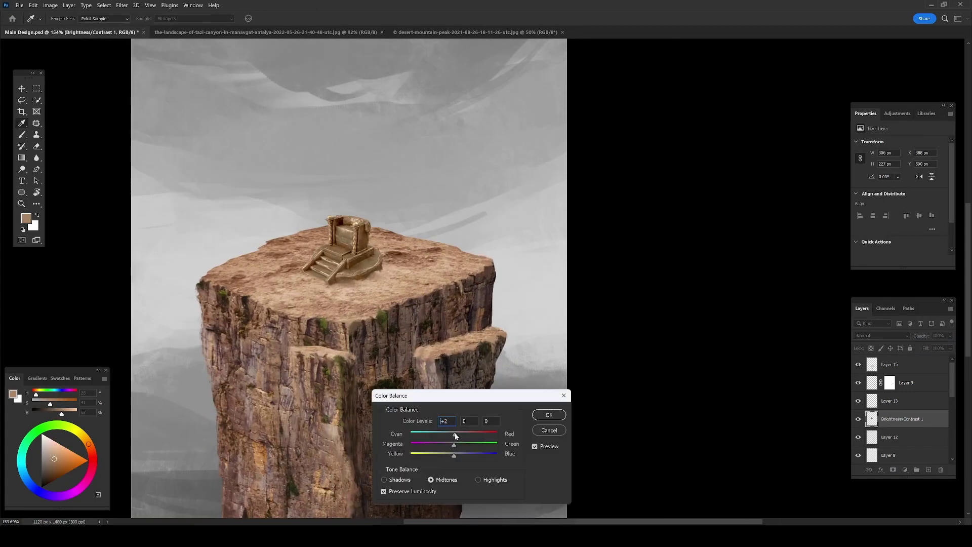
click(549, 415)
key(ctrl+m)
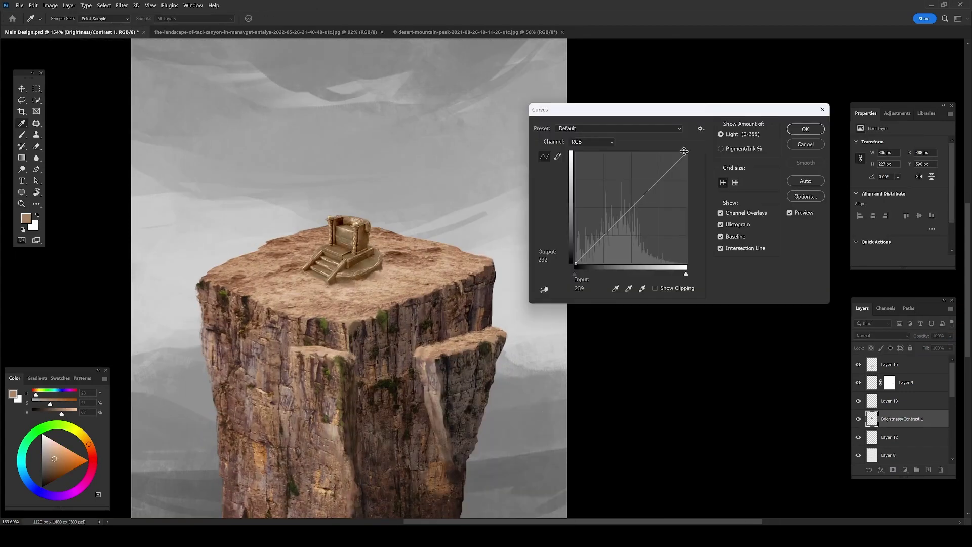
drag(684, 152, 677, 169)
key(Return)
Clear the throne selection and zoom out to see the whole rock
key(l)
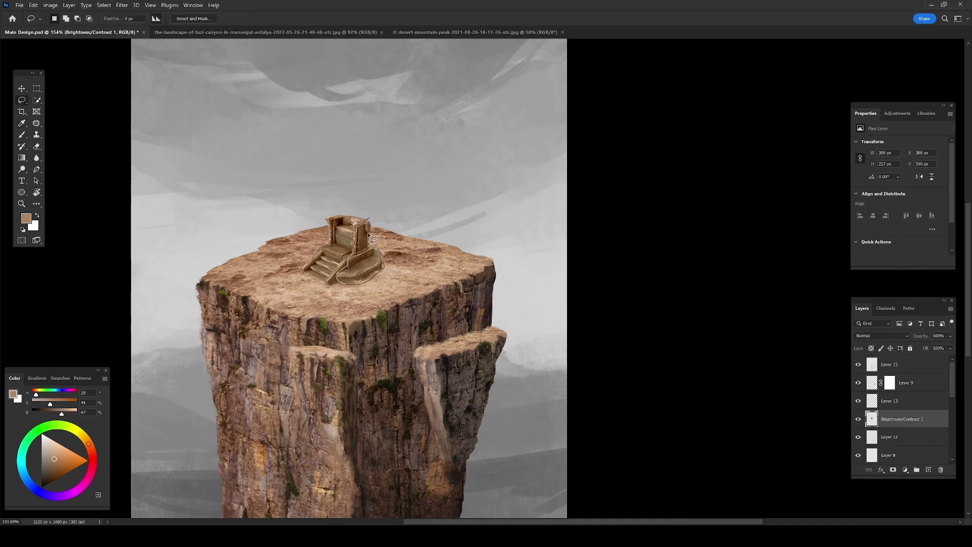
key(ctrl+m)
key(Return)
key(z)
click(382, 251)
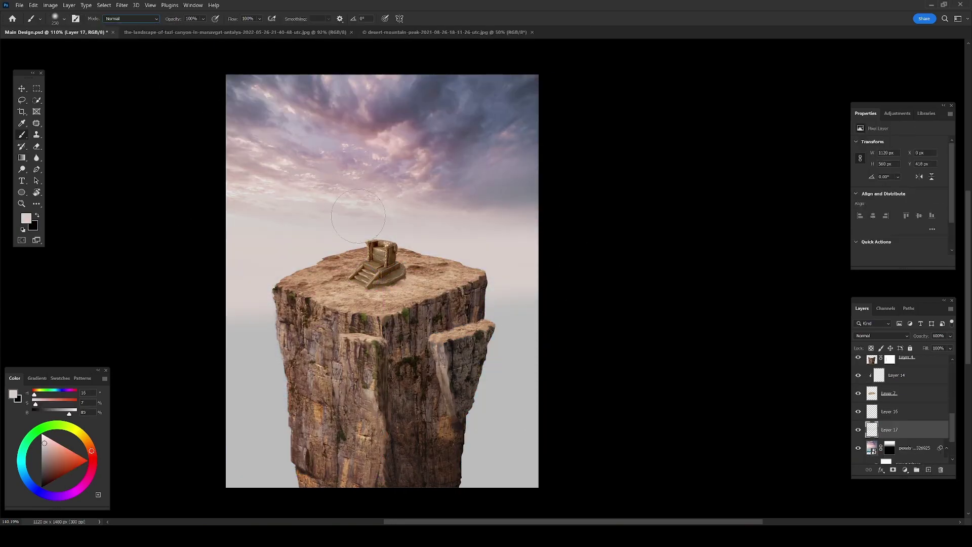
Paint haze above the rock, warm the clouds' colour balance, and resize the cloud layer
drag(292, 288, 512, 303)
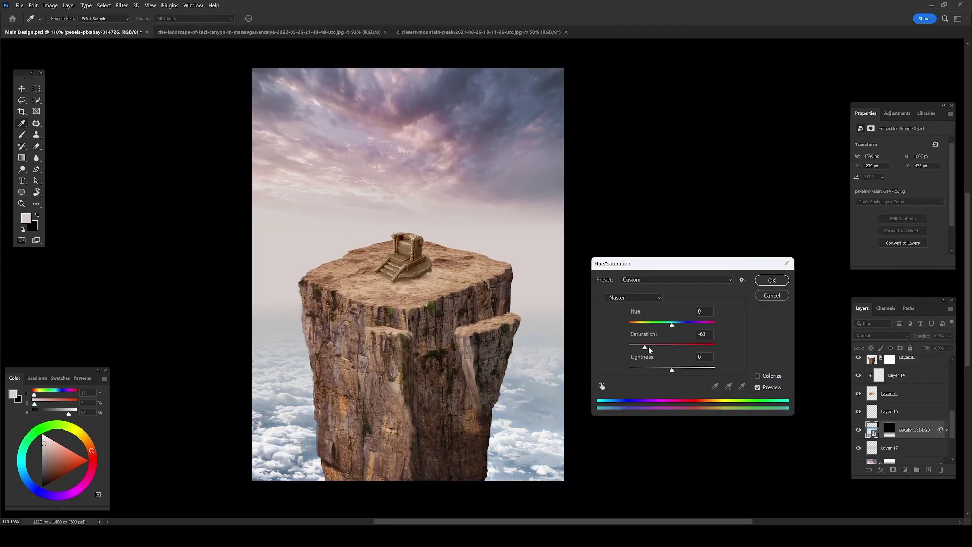
key(Return)
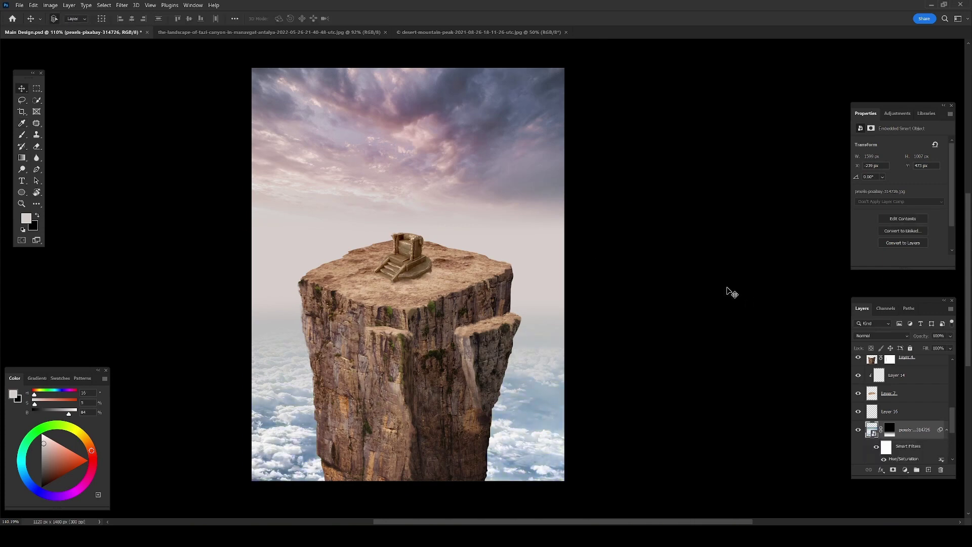
key(ctrl+b)
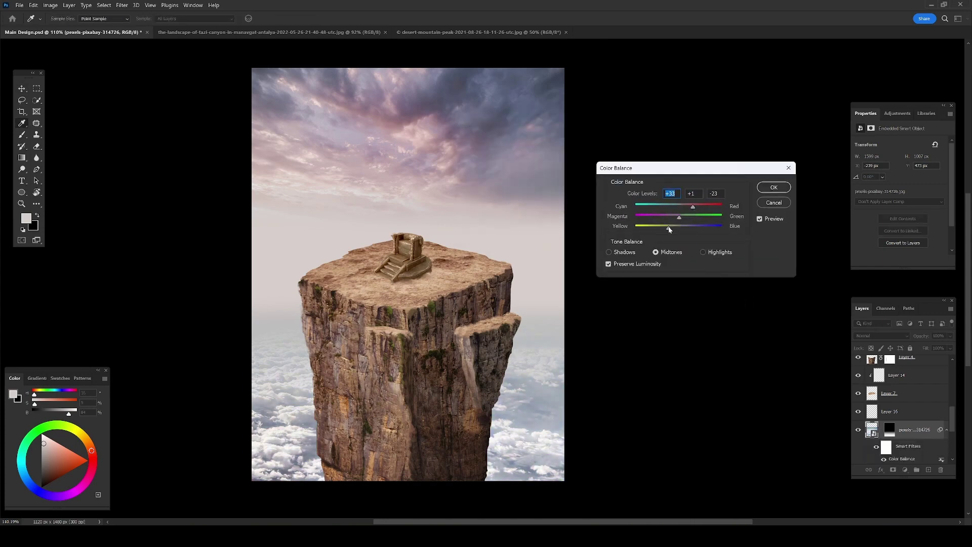
mouse_move(680, 215)
mouse_down()
mouse_move(683, 228)
mouse_move(685, 208)
mouse_up()
drag(679, 227, 668, 227)
key(Return)
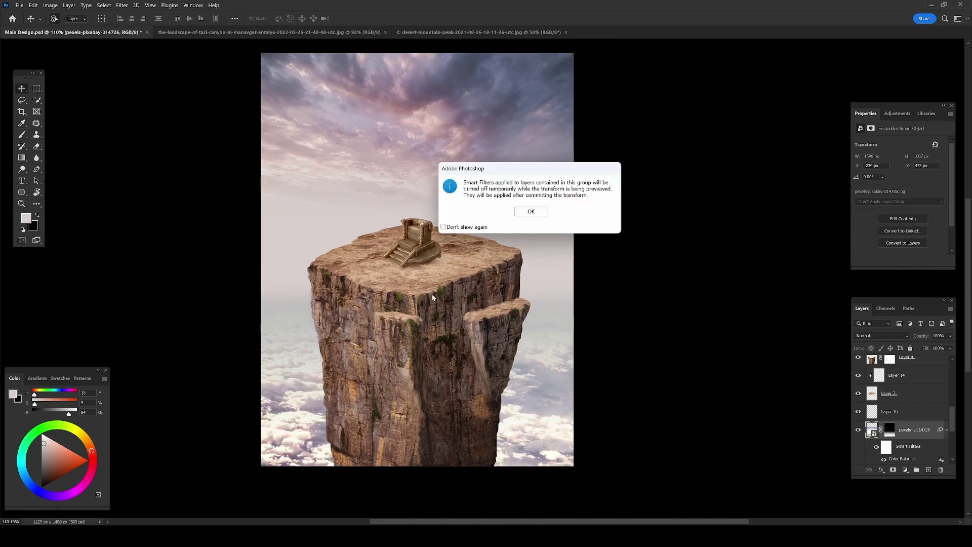
right_click(869, 428)
click(874, 249)
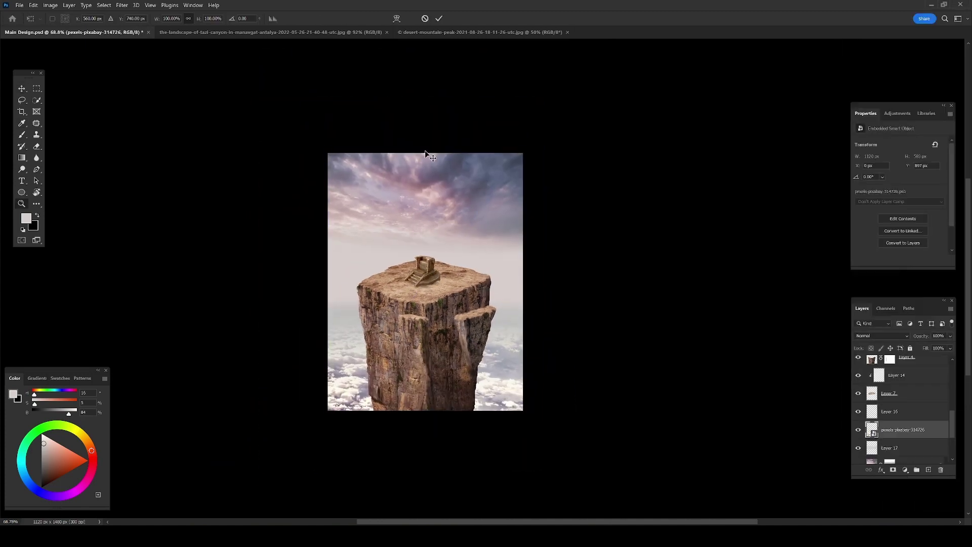
On a new layer, paint grey fog over the lower clouds with a large cloud brush
key(b)
click(928, 470)
right_click(479, 254)
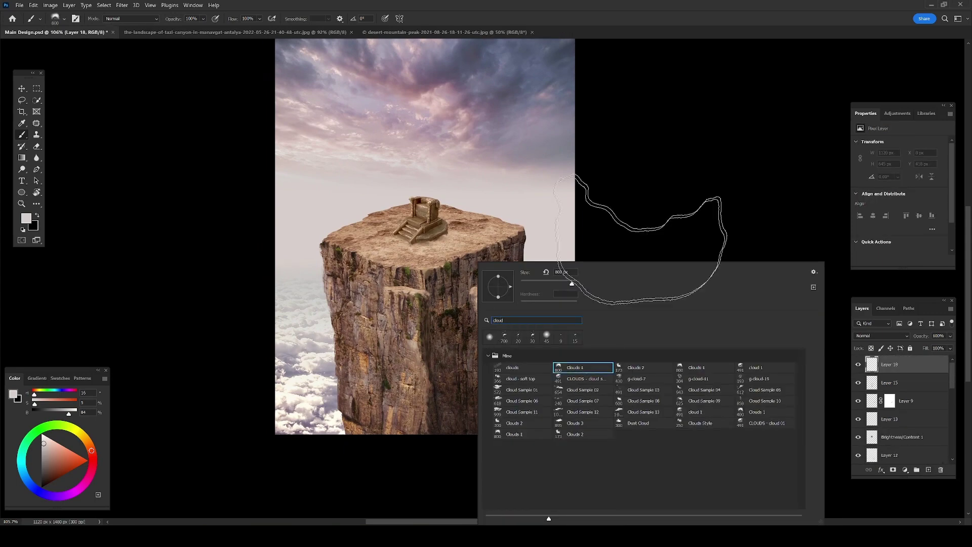
double_click(586, 371)
drag(524, 431, 261, 334)
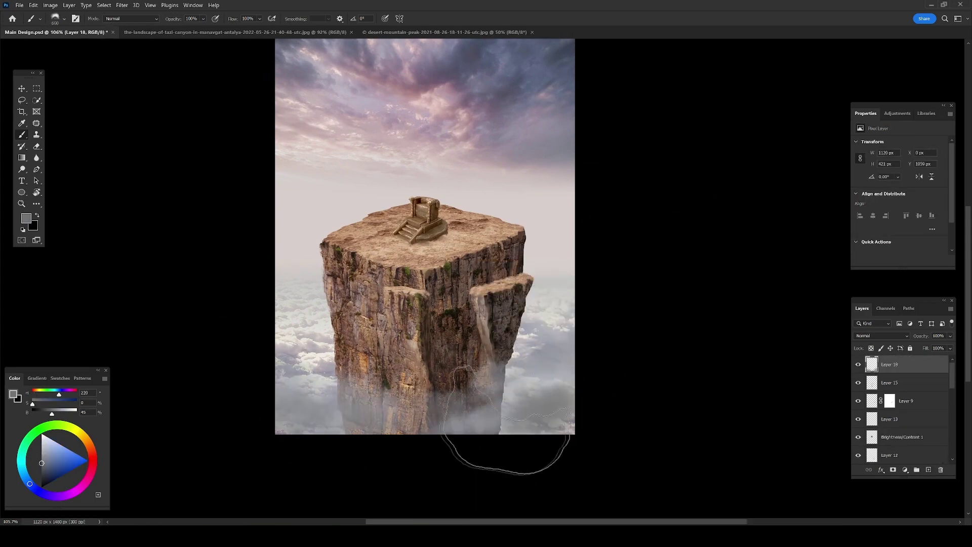
alt+click(491, 369)
Shrink the brush and group the layers below the fog layer
key(bracketleft)
key(bracketleft)
key(bracketleft)
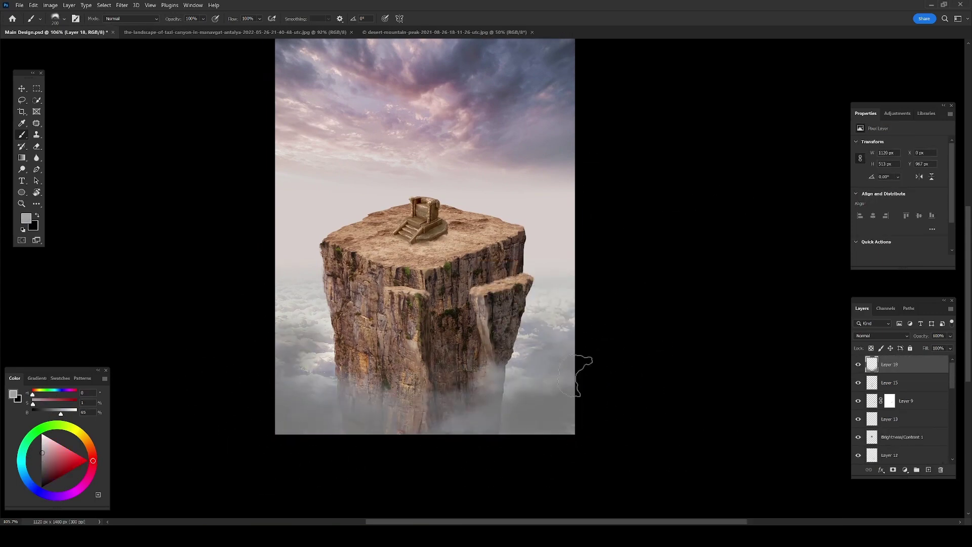
click(890, 383)
shift+click(890, 454)
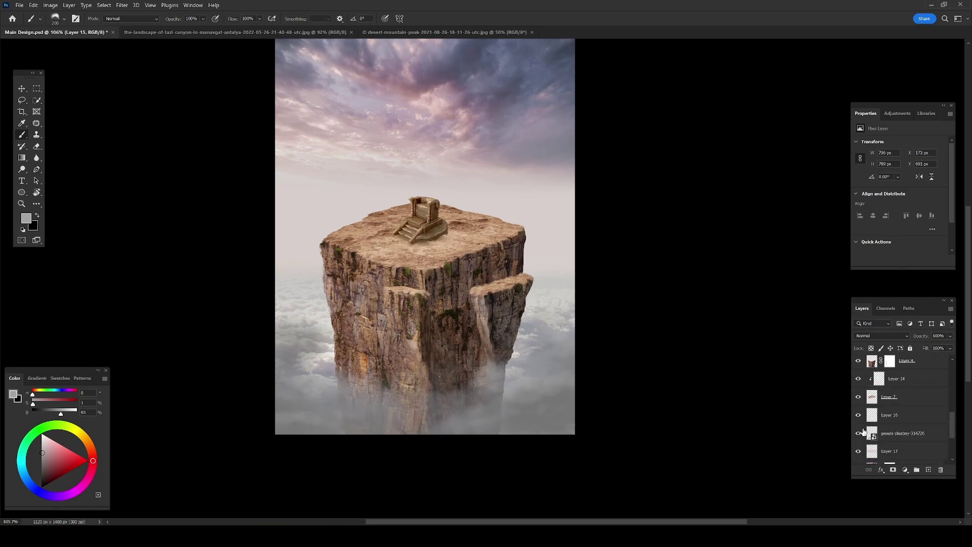
key(ctrl+g)
Duplicate the cloud layer twice, mask one copy, and squash the top copy over the rock base
click(867, 420)
key(ctrl+j)
key(ctrl+t)
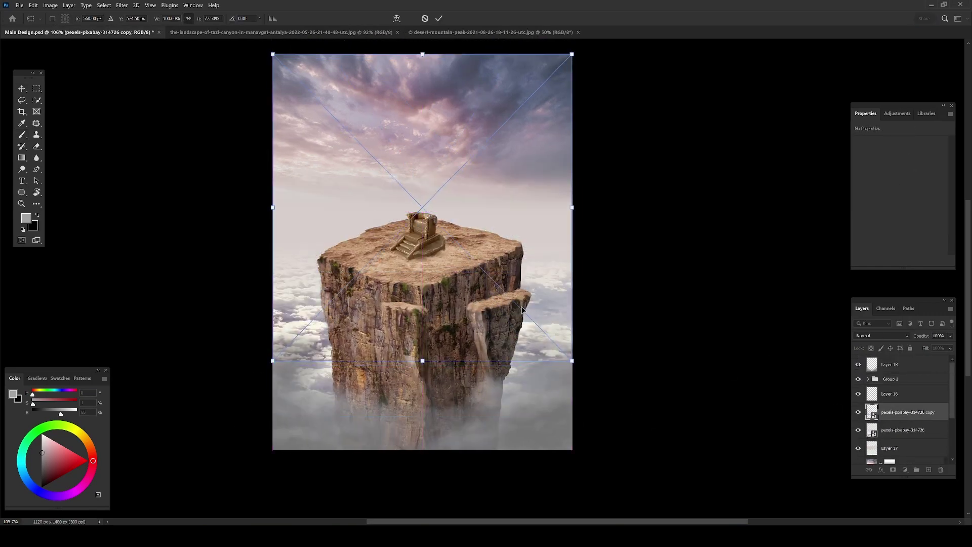
key(Return)
click(893, 470)
key(d)
key(ctrl+j)
key(ctrl+shift+bracketright)
key(ctrl+t)
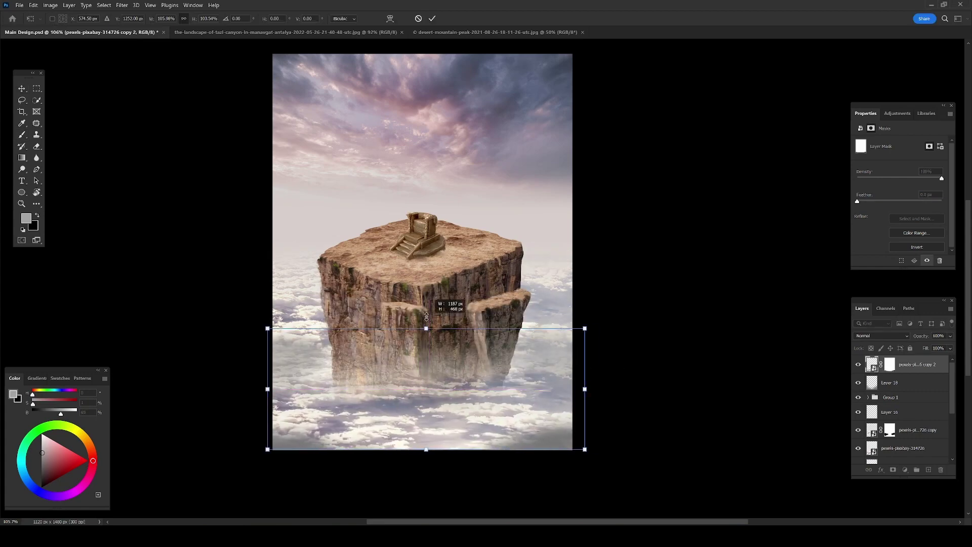
key(Return)
Move the cloud copy beneath the fog, adjust its Hue/Saturation, and hide fog over the cliff texture
right_click(391, 263)
key(ctrl+bracketleft)
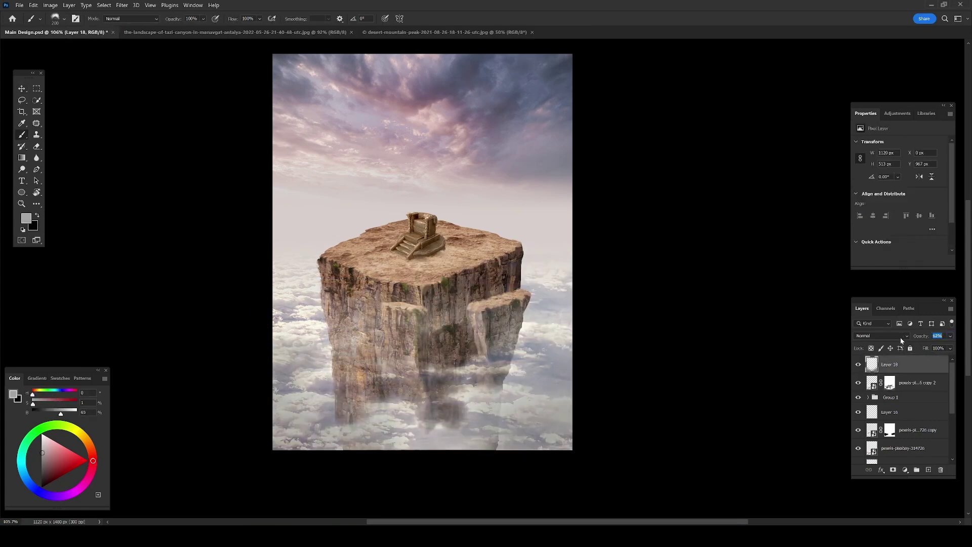
key(ctrl+u)
key(Return)
mouse_move(526, 355)
mouse_down()
mouse_move(354, 420)
mouse_move(455, 344)
mouse_move(365, 436)
mouse_move(448, 380)
mouse_up()
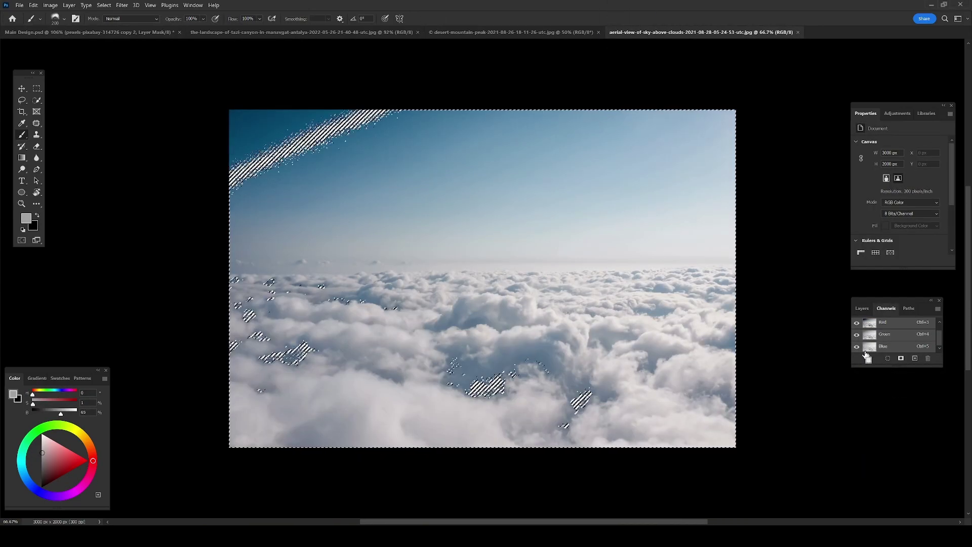
Place a new cloud photo, paint extra fog over the right cliff base, and add an Exposure adjustment layer
drag(630, 75, 502, 338)
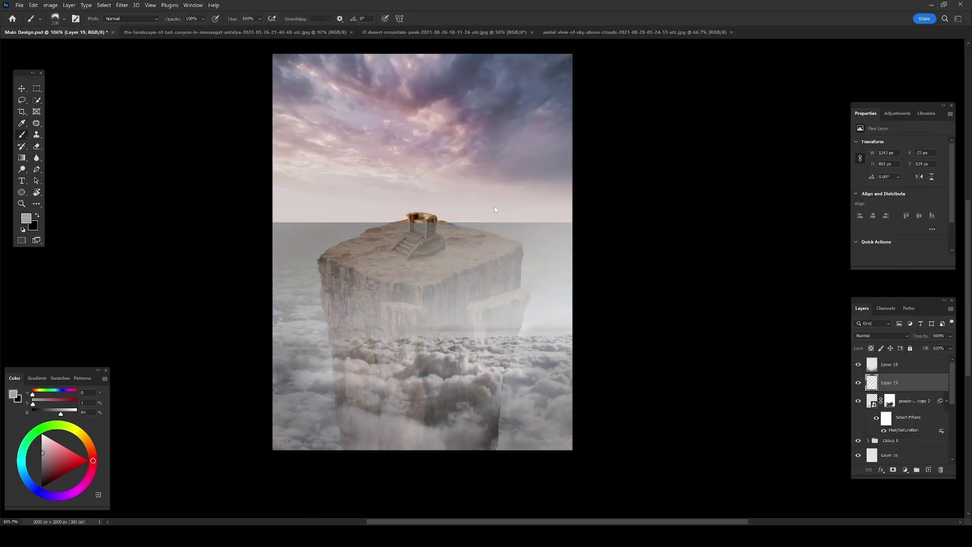
click(890, 400)
key(b)
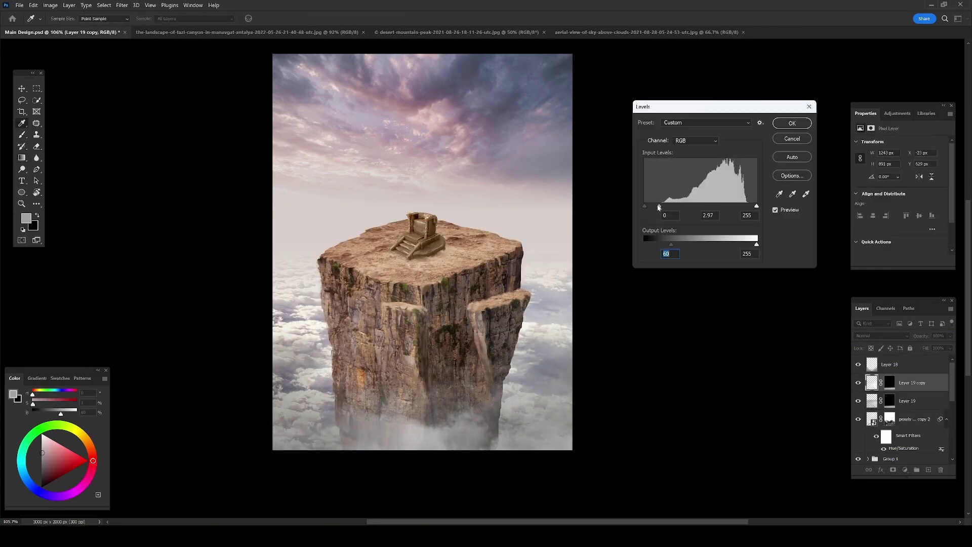
key(bracketright)
key(bracketright)
key(bracketright)
drag(568, 386, 486, 355)
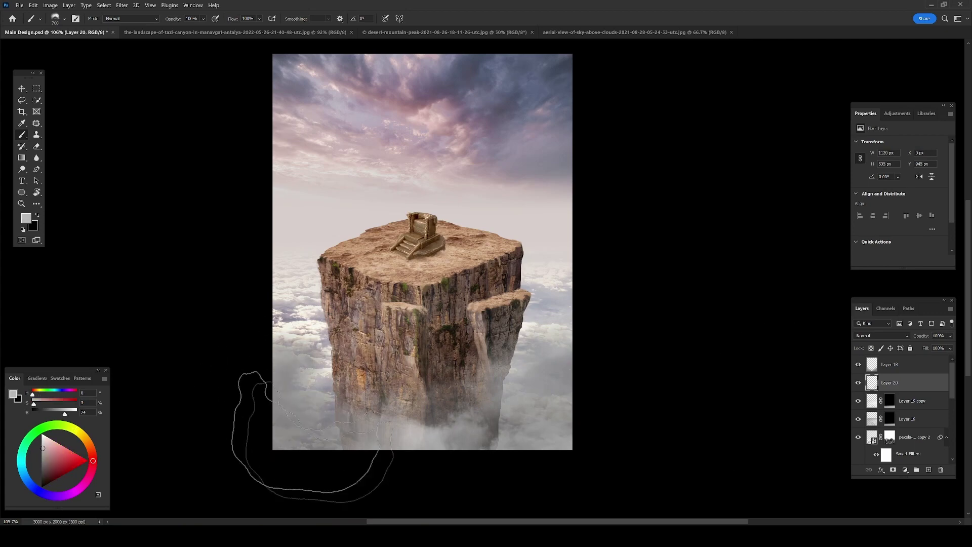
alt+click(434, 431)
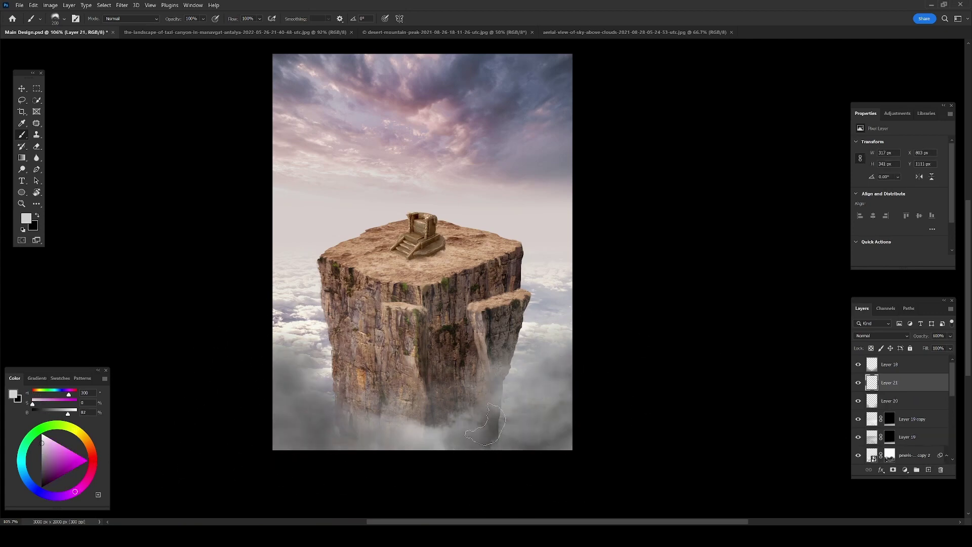
key(v)
click(886, 458)
Add an Exposure adjustment layer that darkens the rock to -0.32, with its mask inverted to hide it
click(913, 366)
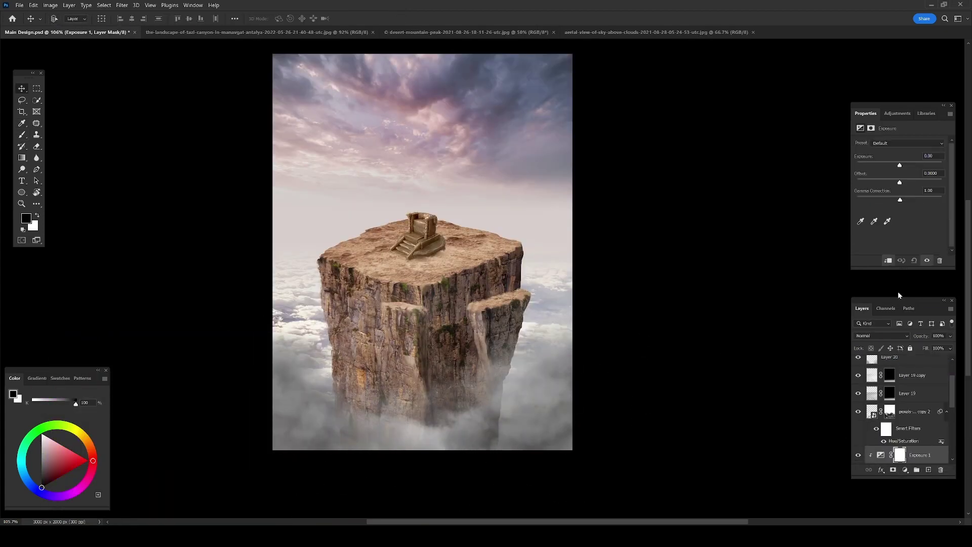
drag(900, 165, 879, 165)
key(g)
key(ctrl+i)
drag(528, 220, 569, 222)
key(l)
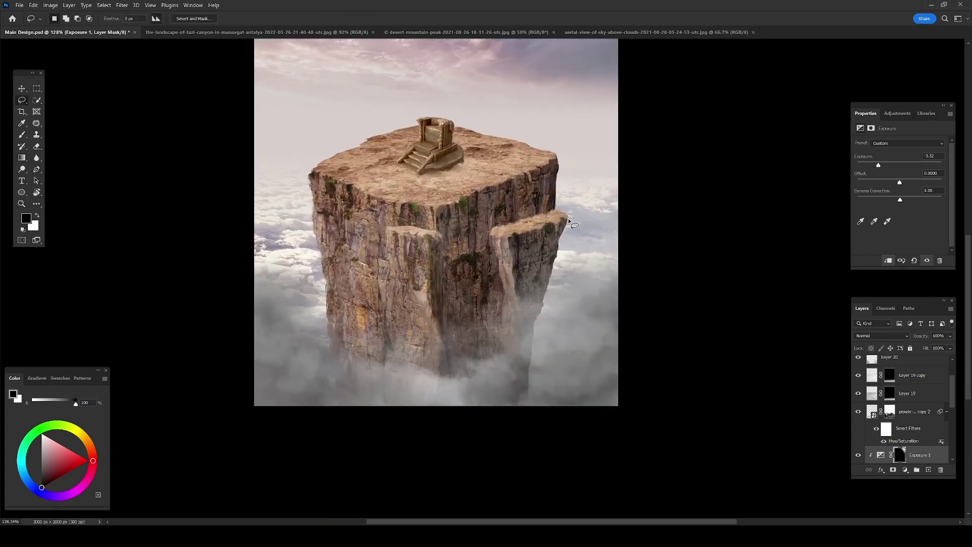
Reveal the darkening with gradients on the right ledge's shadowed face and the left rock face
drag(516, 281, 571, 218)
key(g)
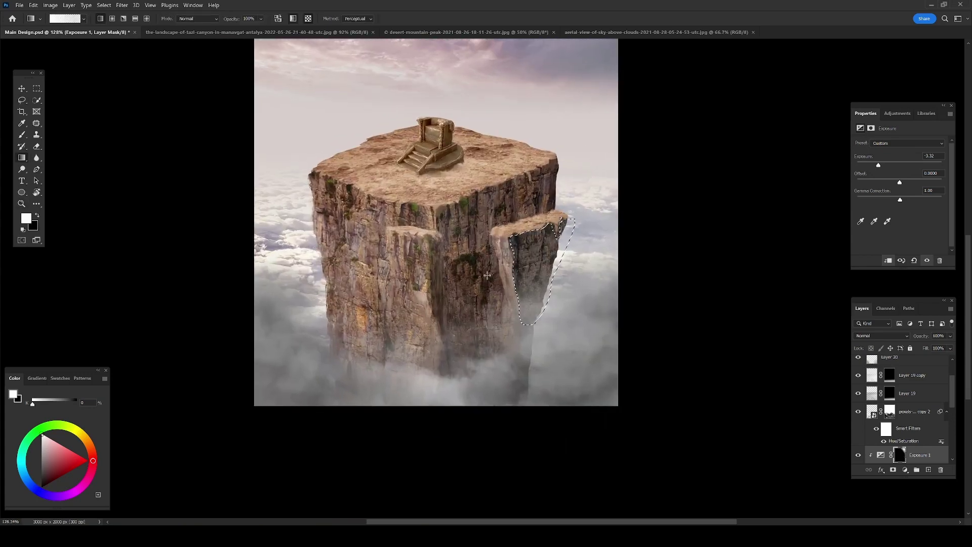
drag(373, 391, 467, 335)
drag(532, 228, 551, 306)
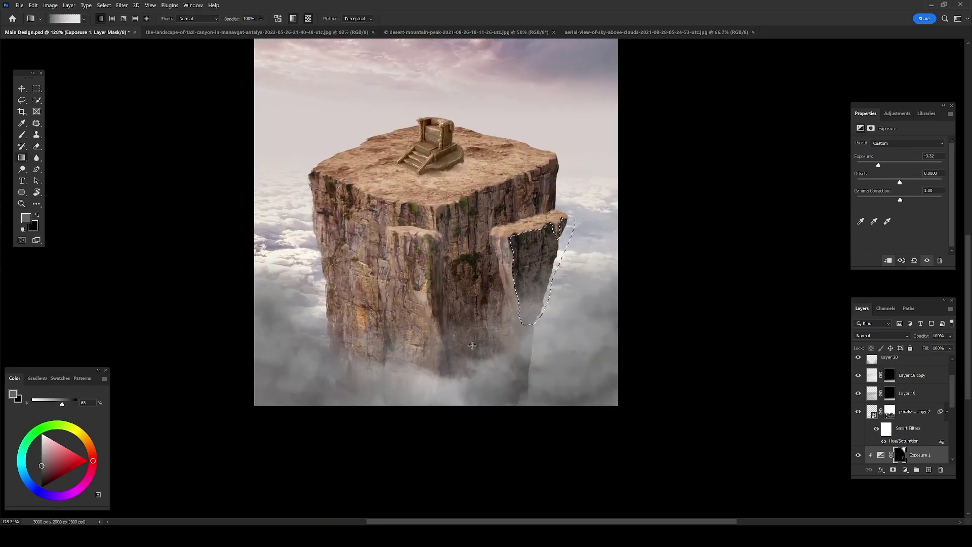
key(ctrl+d)
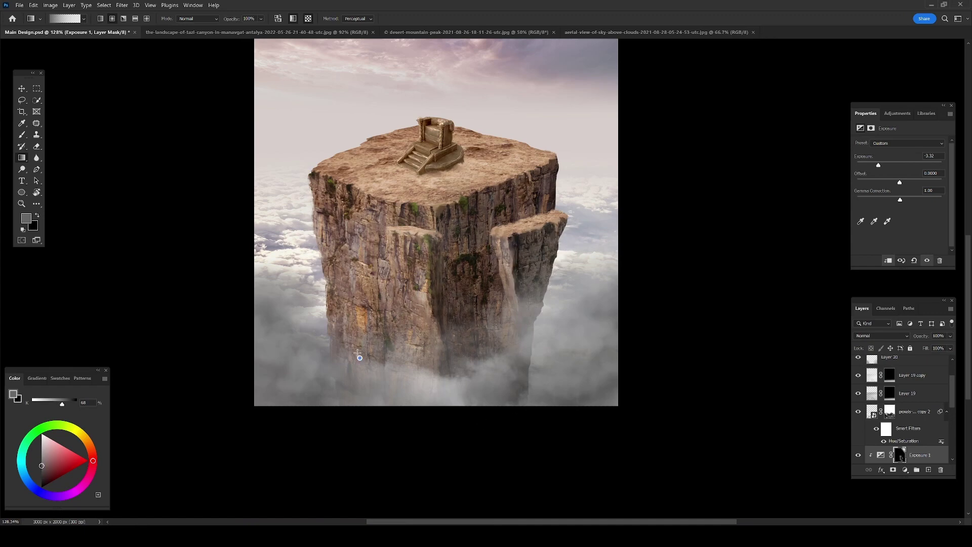
drag(360, 358, 400, 203)
Lasso-select the right cliff face along the cliff-top edge and ledge top
key(x)
key(z)
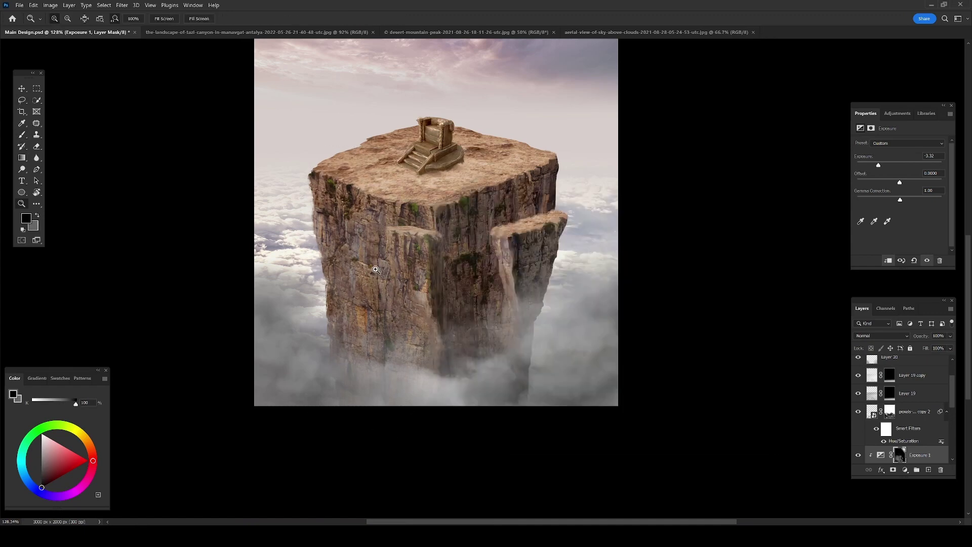
scroll(321, 139, down, 2)
key(l)
drag(527, 157, 435, 203)
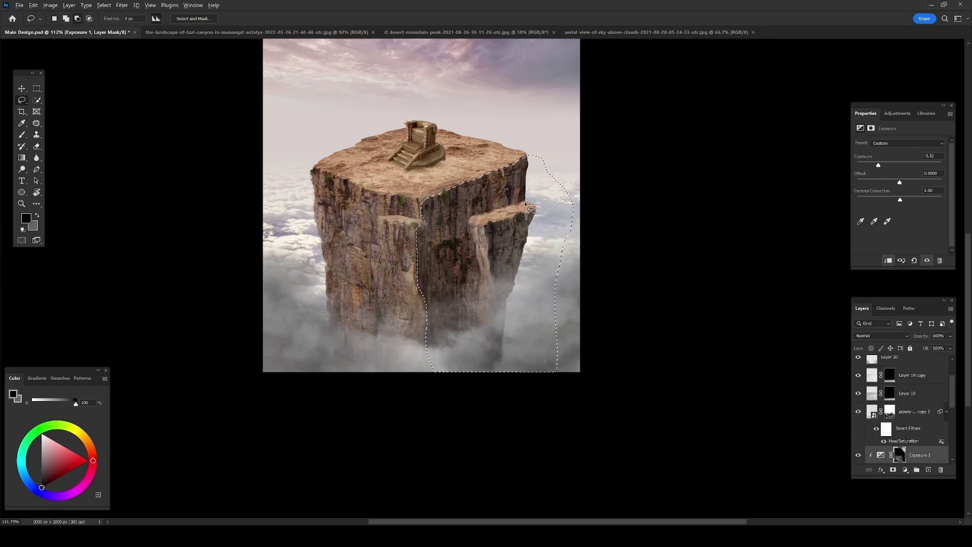
drag(427, 315, 526, 157)
drag(531, 202, 502, 219)
Gradually darken the selected right cliff face with a gradient, then zoom out to the whole composition
key(g)
key(x)
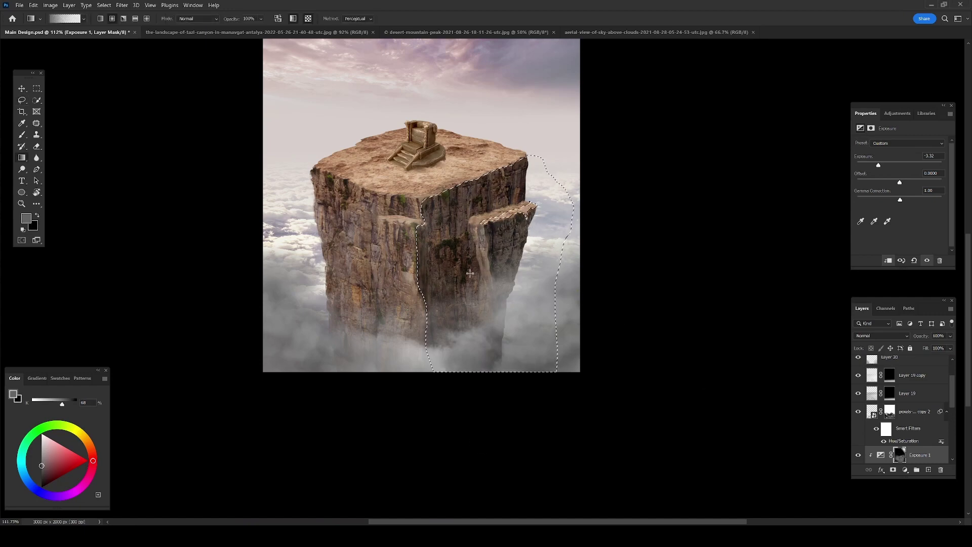
drag(432, 202, 506, 213)
key(ctrl+d)
key(b)
scroll(507, 197, up, 5)
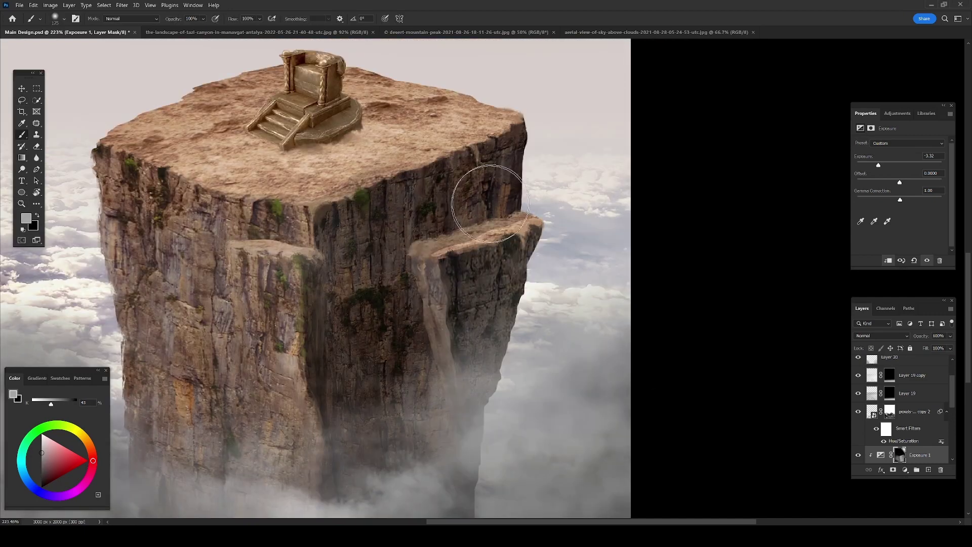
key(x)
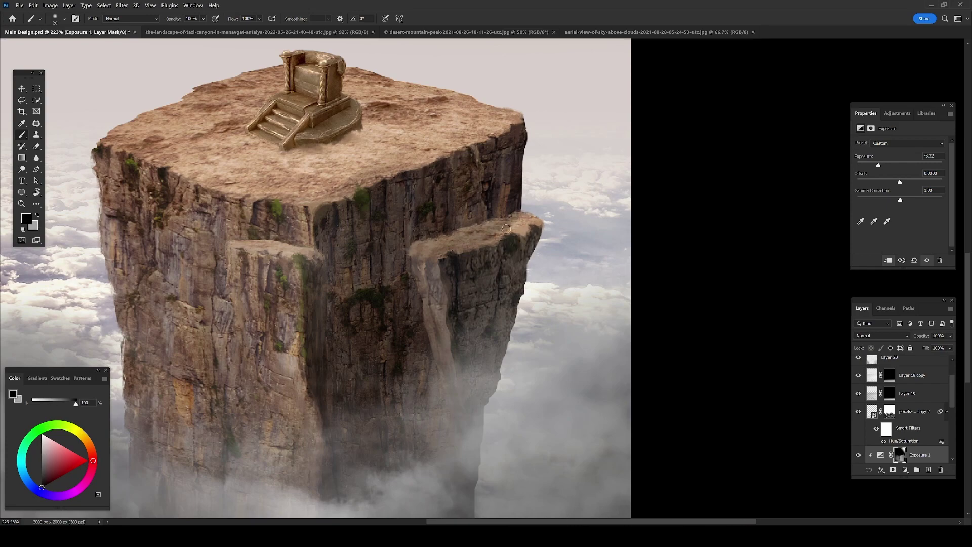
key(v)
scroll(506, 248, down, 5)
click(905, 470)
Add a default Hue/Saturation adjustment above Exposure 1 and select the sky image layer
click(917, 386)
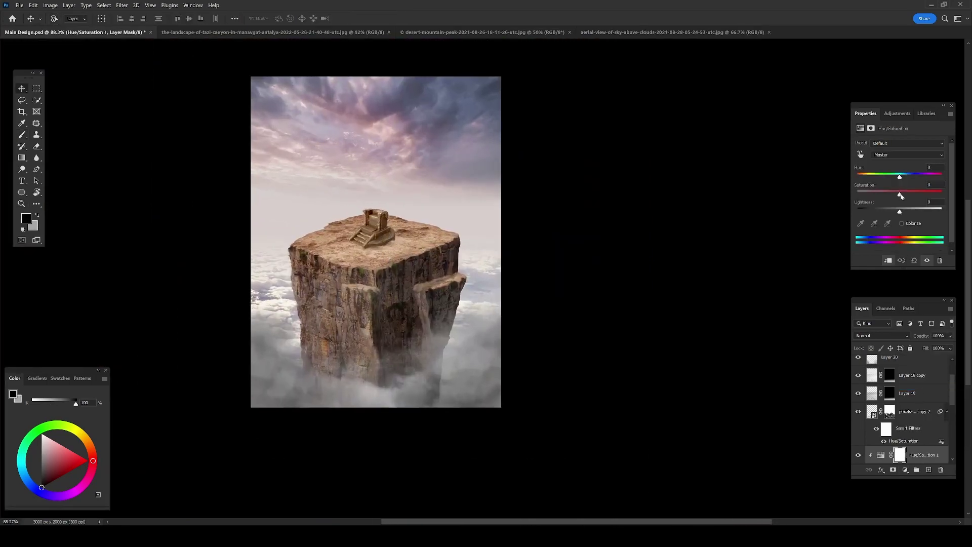
right_click(416, 156)
click(441, 161)
right_click(906, 429)
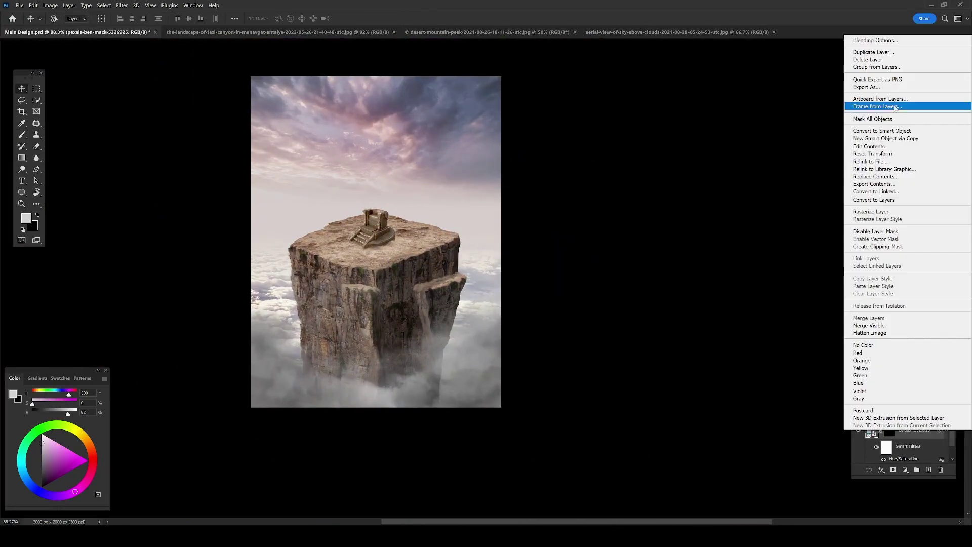
Stretch the sky image taller toward the bottom with Free Transform
key(Escape)
key(ctrl+t)
drag(376, 415, 376, 447)
key(Return)
Paint white glow on a new Linear Dodge (Add) layer and darker shading over the throne
key(ctrl+shift+alt+n)
key(b)
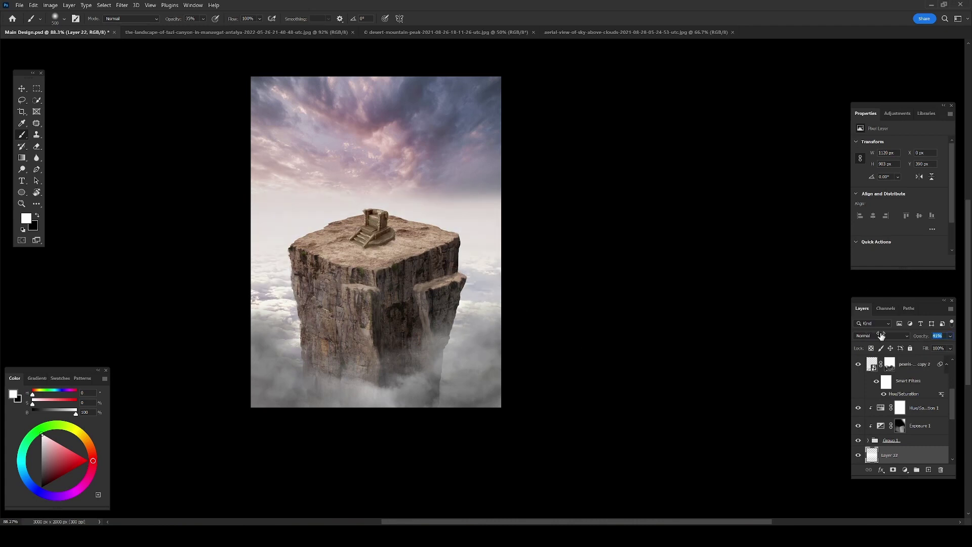
click(131, 19)
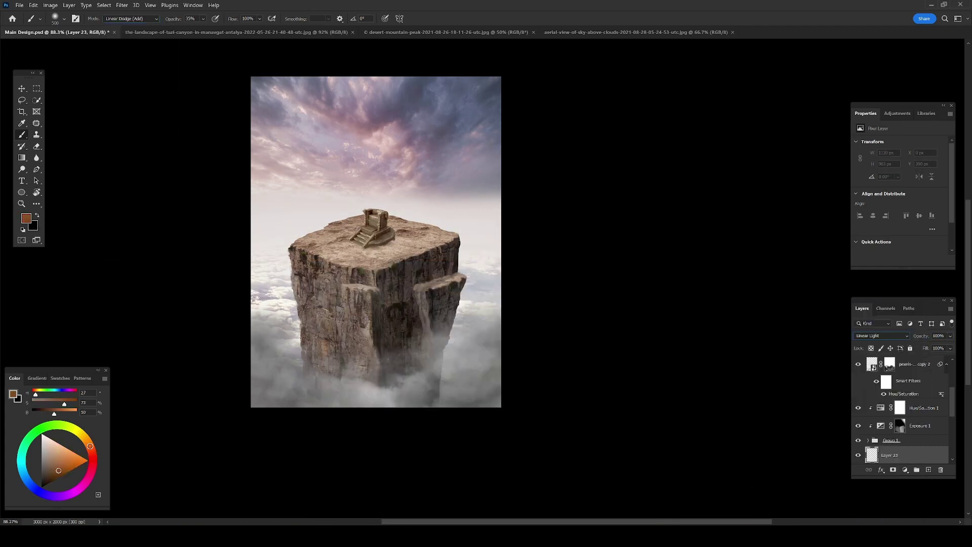
click(881, 335)
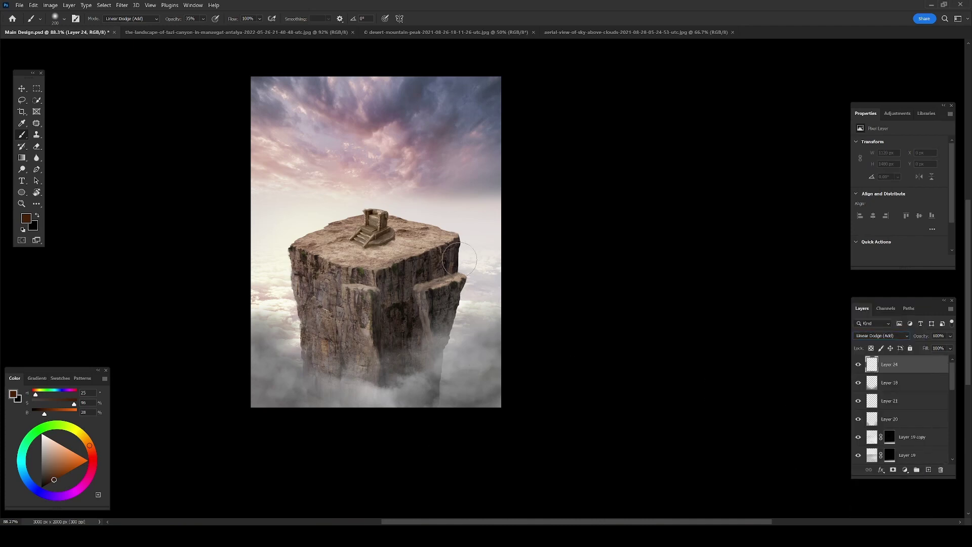
right_click(398, 241)
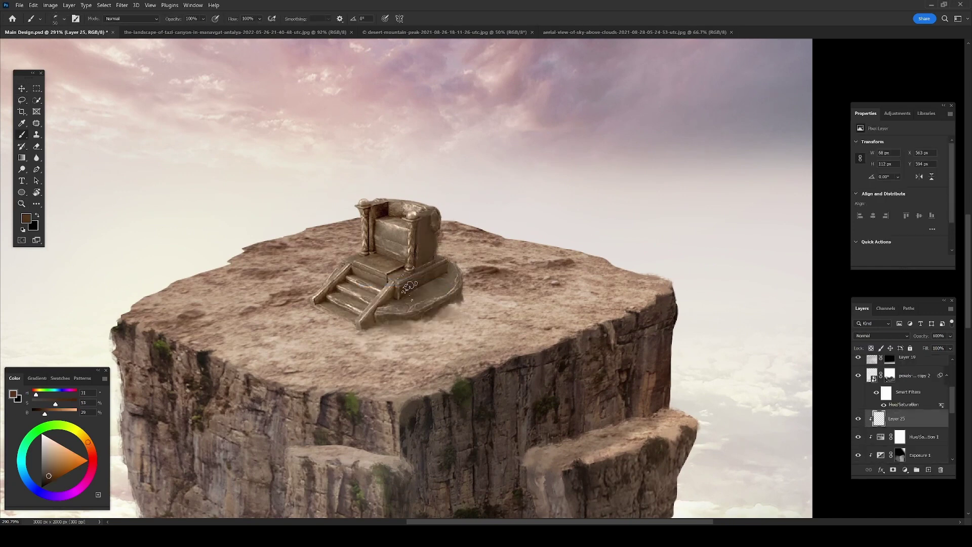
drag(425, 306, 424, 229)
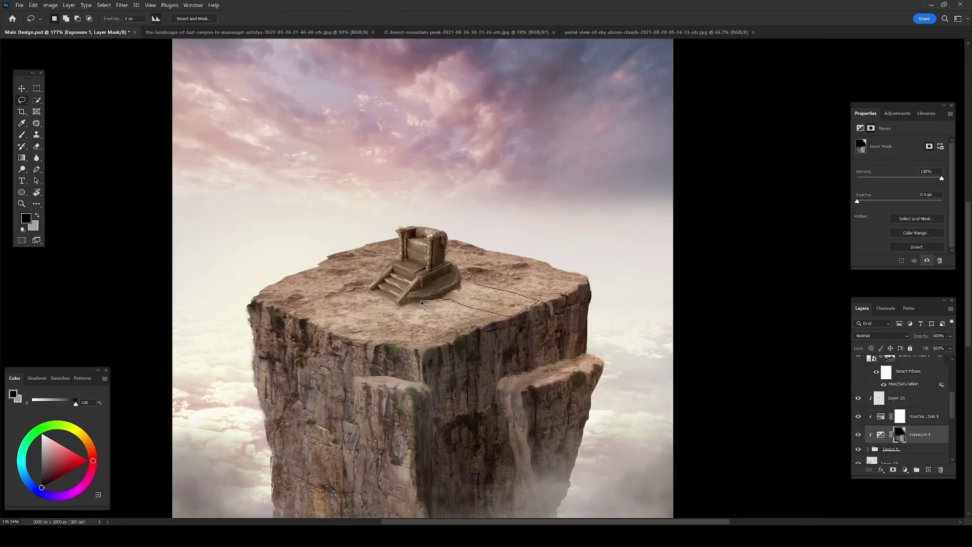
Fill the throne's cast-shadow selection on a new layer and set brush opacity to 29%
key(x)
key(alt+BackSpace)
key(ctrl+d)
key(b)
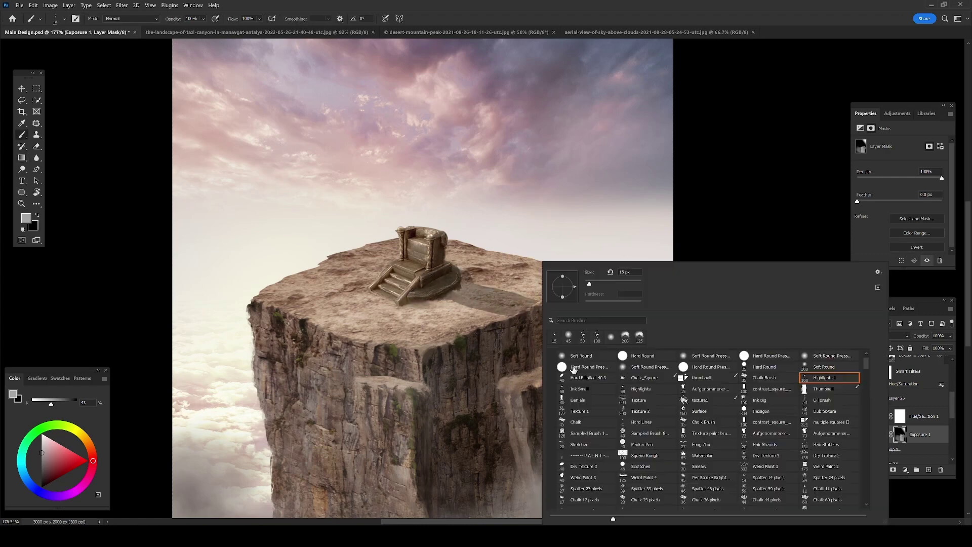
right_click(541, 261)
key(x)
drag(173, 21, 145, 65)
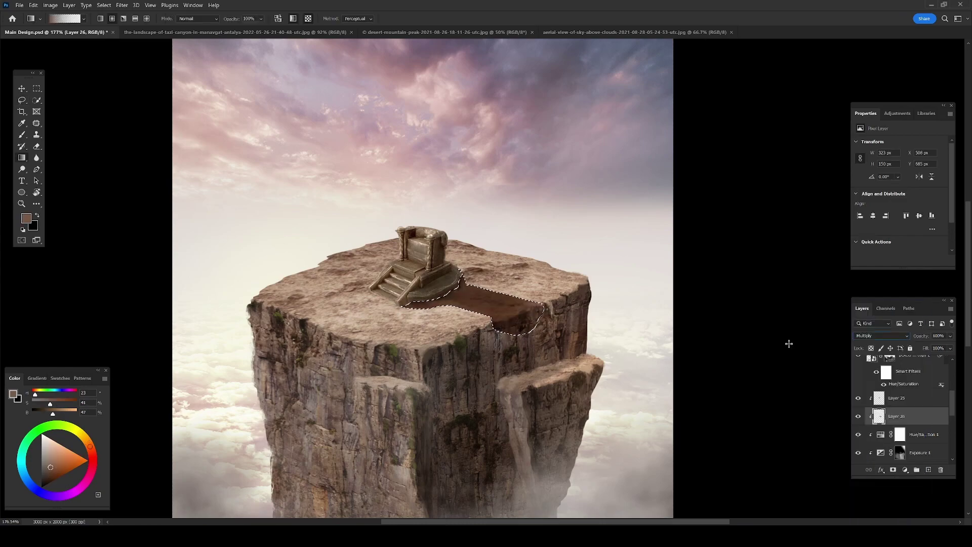
Soften and lighten the cast shadow with the Eraser, then start a lasso outline beside the throne
key(e)
drag(547, 307, 431, 304)
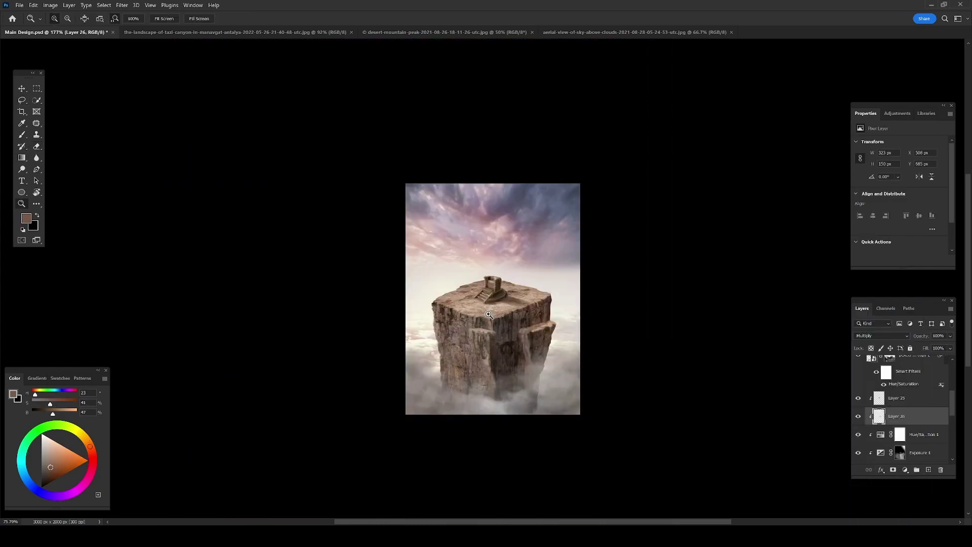
key(z)
drag(506, 240, 536, 239)
key(e)
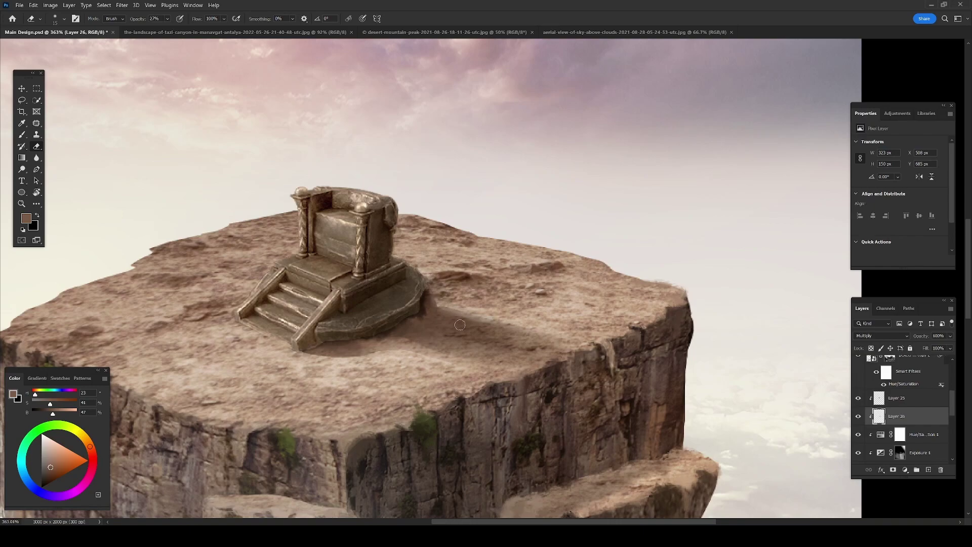
drag(459, 325, 521, 301)
key(z)
key(ctrl+0)
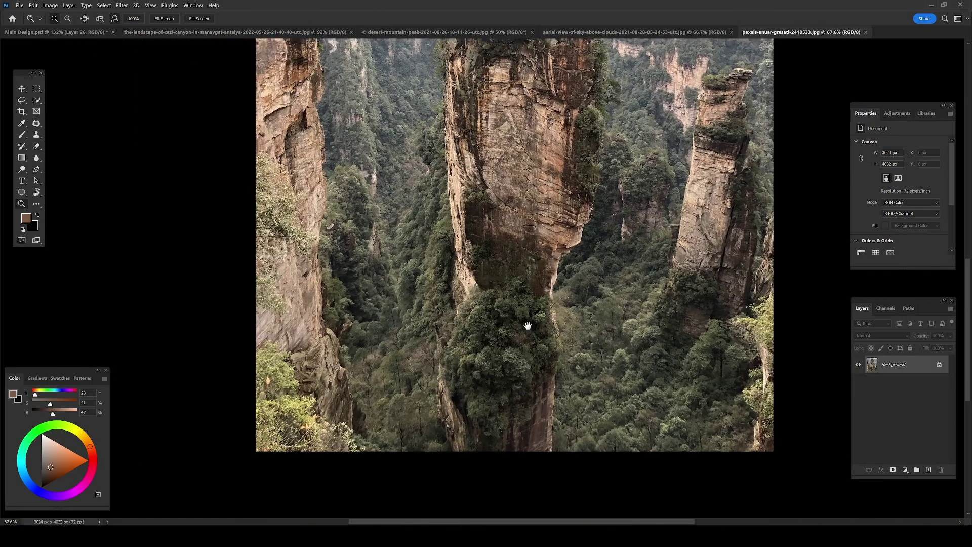
key(l)
drag(491, 278, 558, 299)
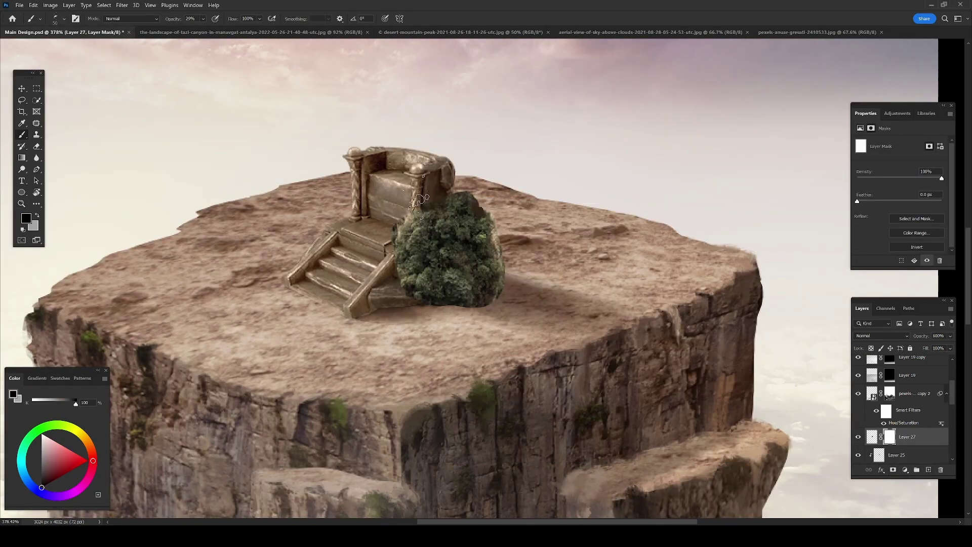
Hide the bush's ragged right edge and clip an Exposure adjustment (-1.71) to the bush
drag(484, 196, 490, 292)
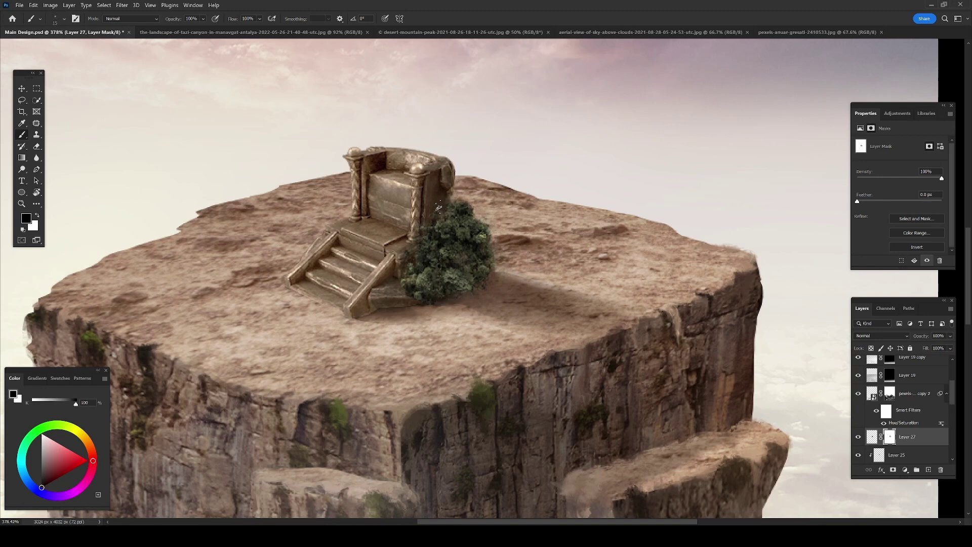
click(905, 469)
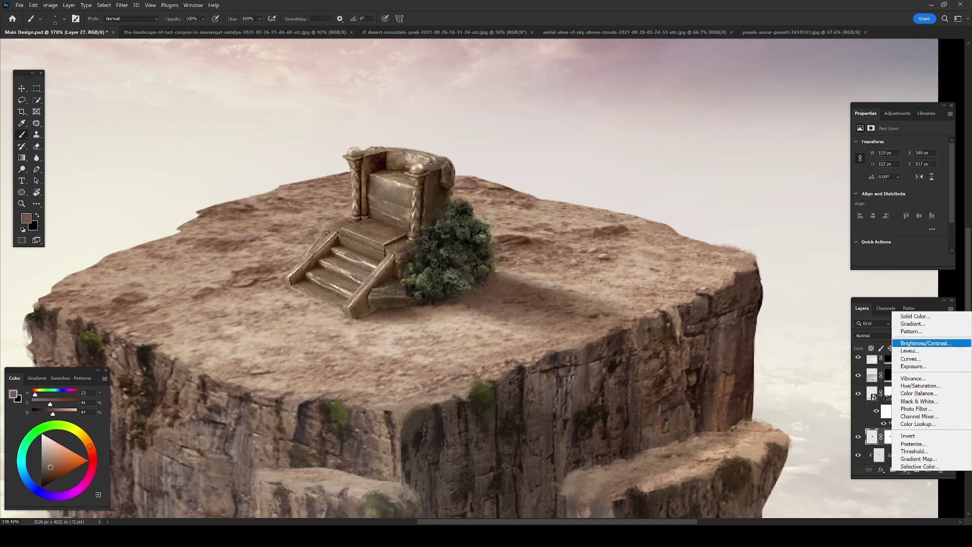
click(913, 348)
click(888, 261)
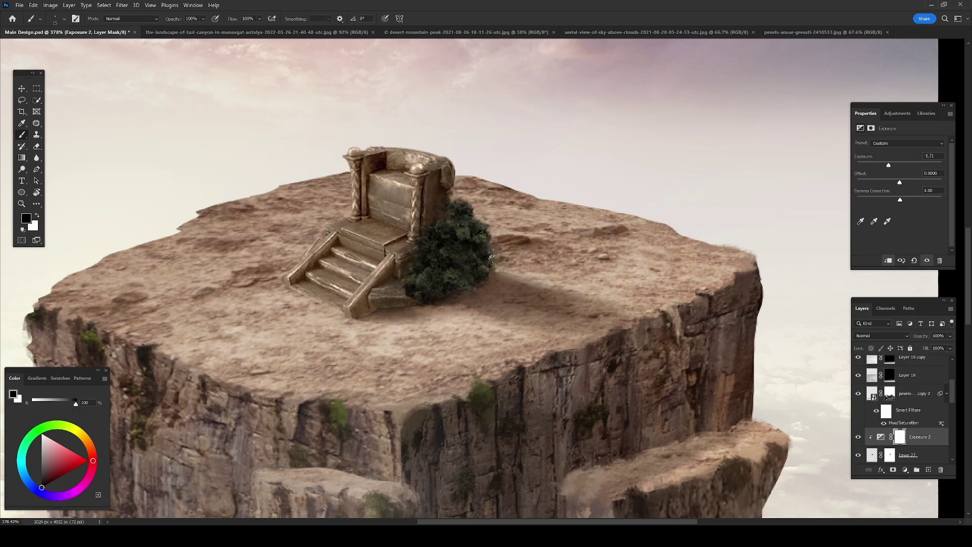
key(alt+bracketleft)
scroll(447, 193, up, 3)
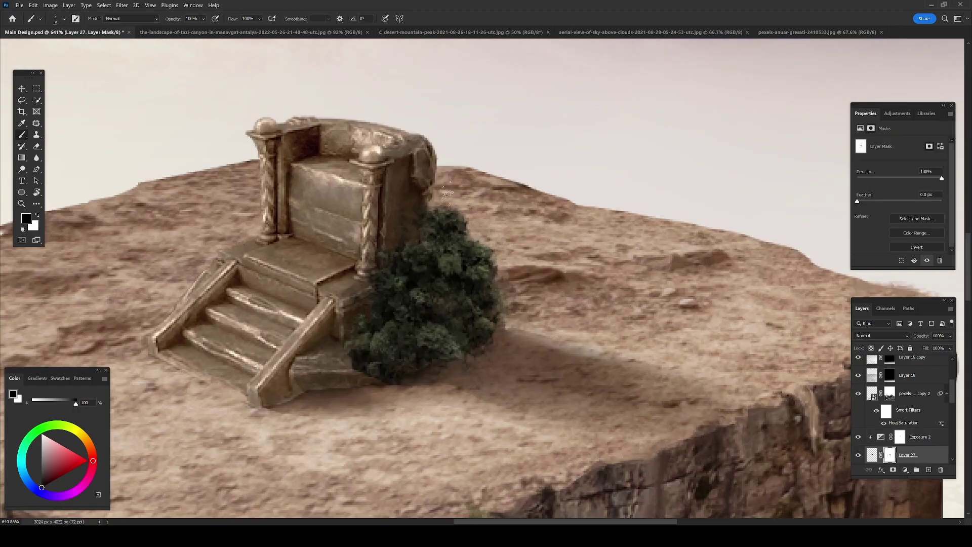
Paint lighter orange highlights on the bush top on a new Hard Light layer at 26% opacity
key(ctrl+shift+alt+n)
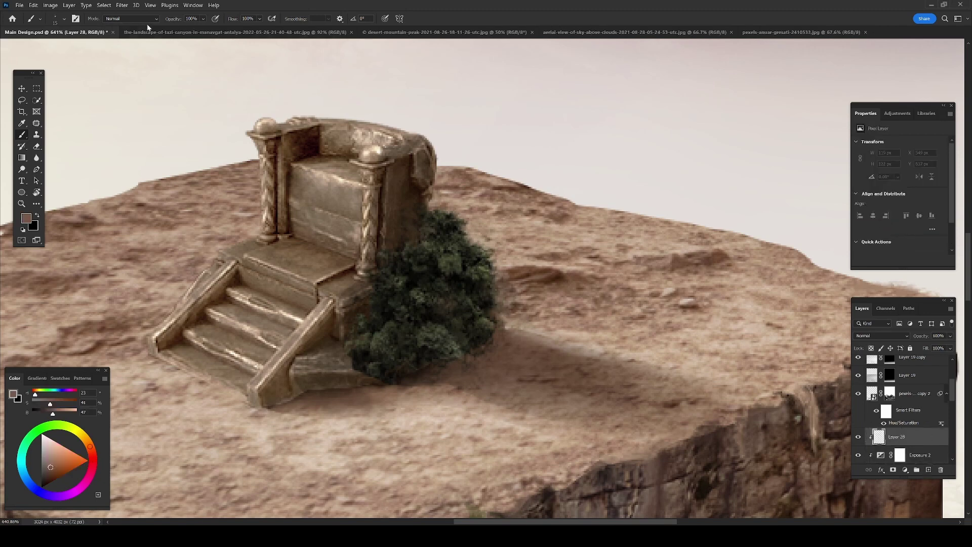
drag(90, 446, 87, 440)
drag(437, 215, 452, 217)
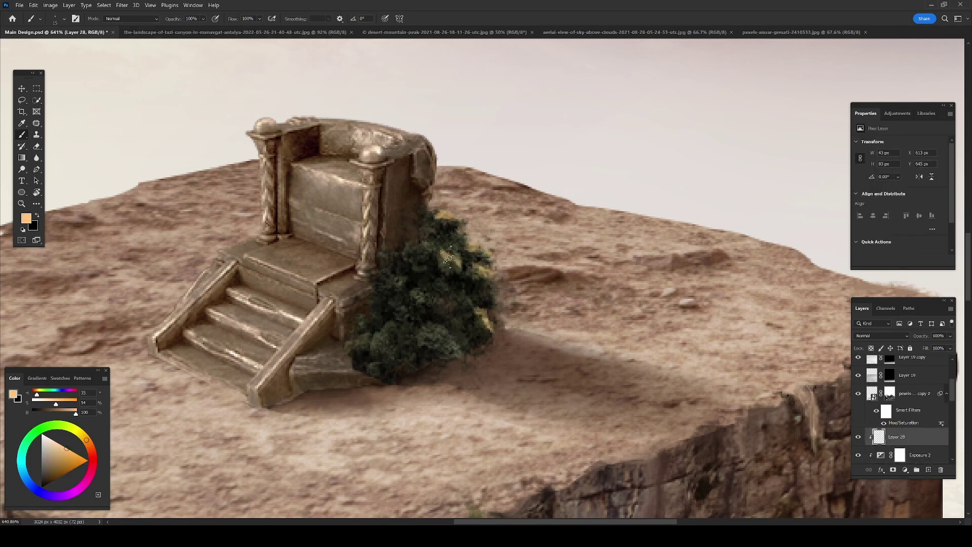
key(shift+alt+h)
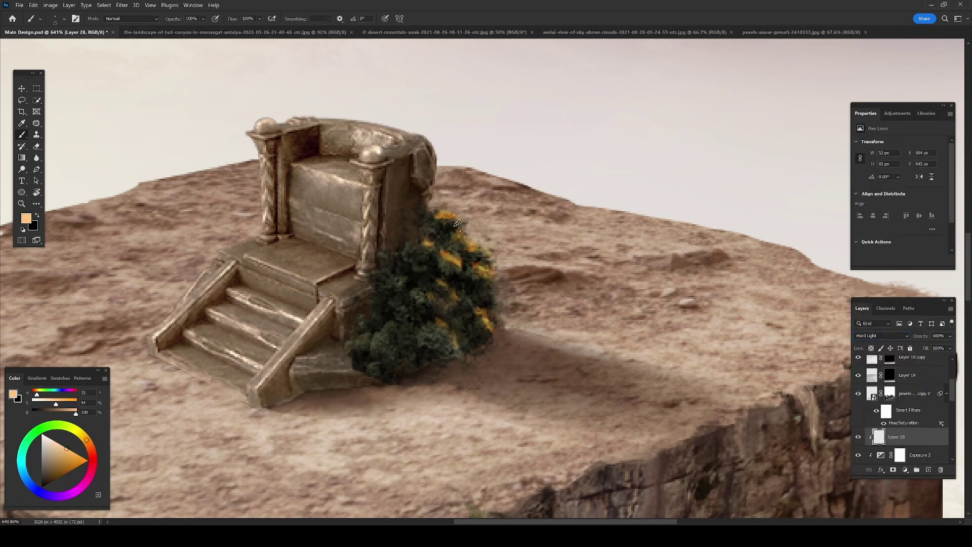
key(z)
scroll(464, 296, down, 6)
key(2)
key(6)
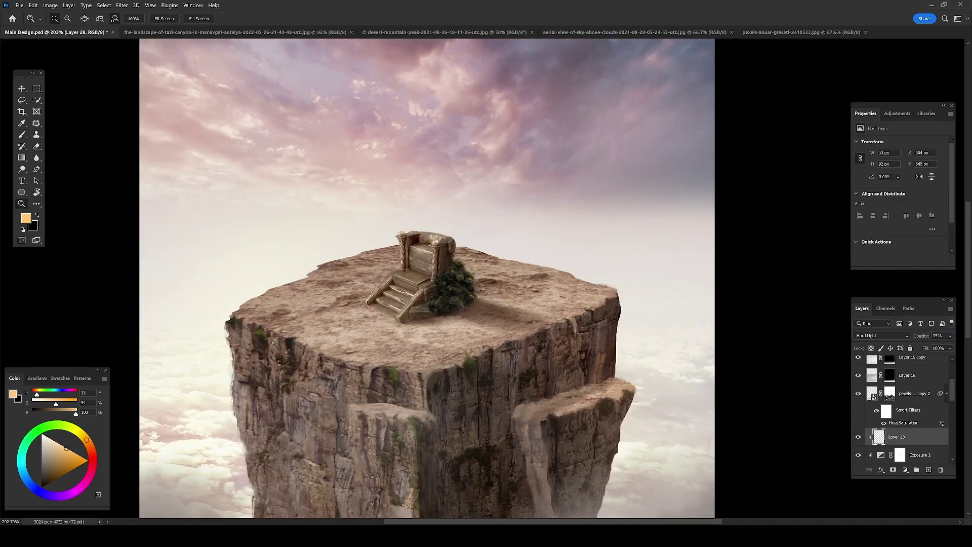
scroll(891, 445, down, 2)
Desaturate the bush layer to -44 saturation with Hue/Saturation
click(906, 418)
key(ctrl+u)
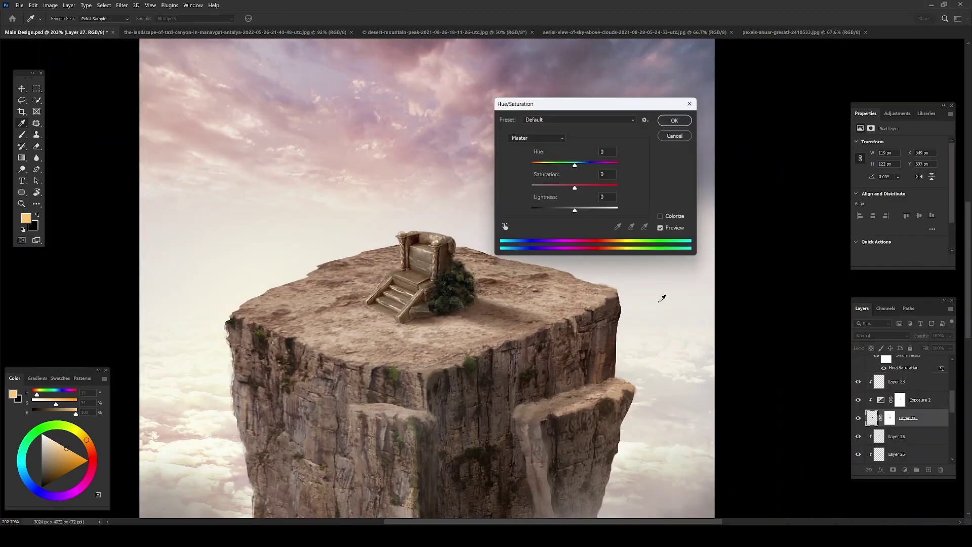
drag(575, 185, 556, 187)
key(Return)
click(900, 400)
Lasso-select the bush's shaded right side
key(l)
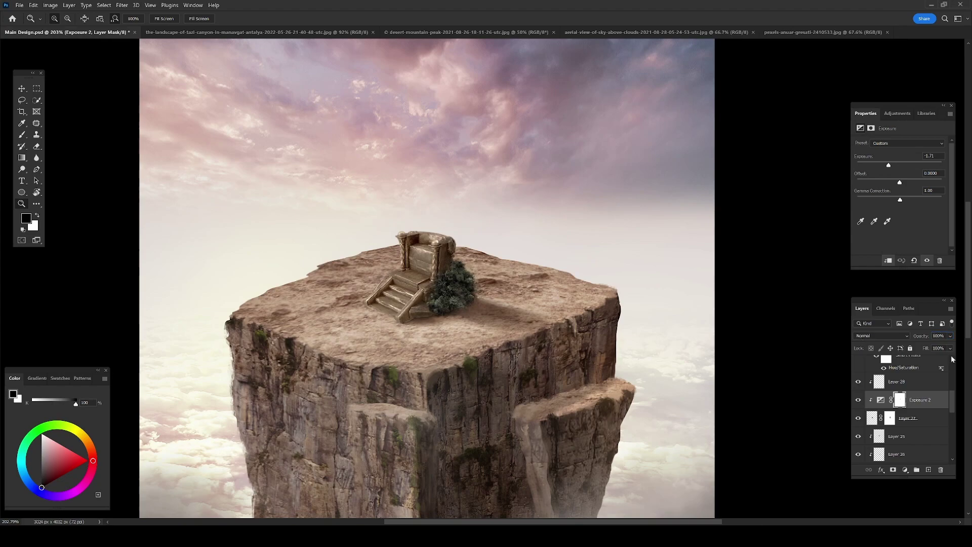
scroll(427, 291, up, 5)
key(b)
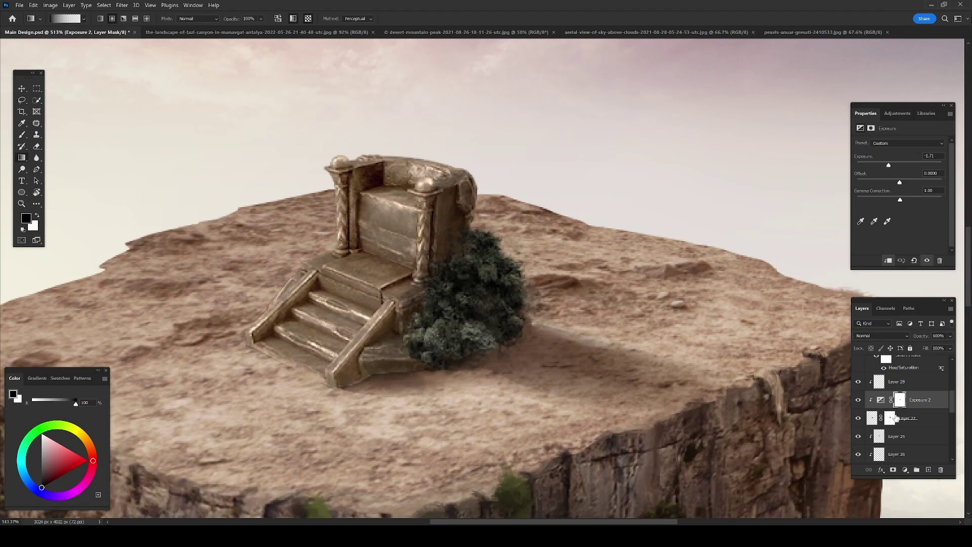
key(alt+bracketleft)
key(ctrl+0)
scroll(456, 304, up, 5)
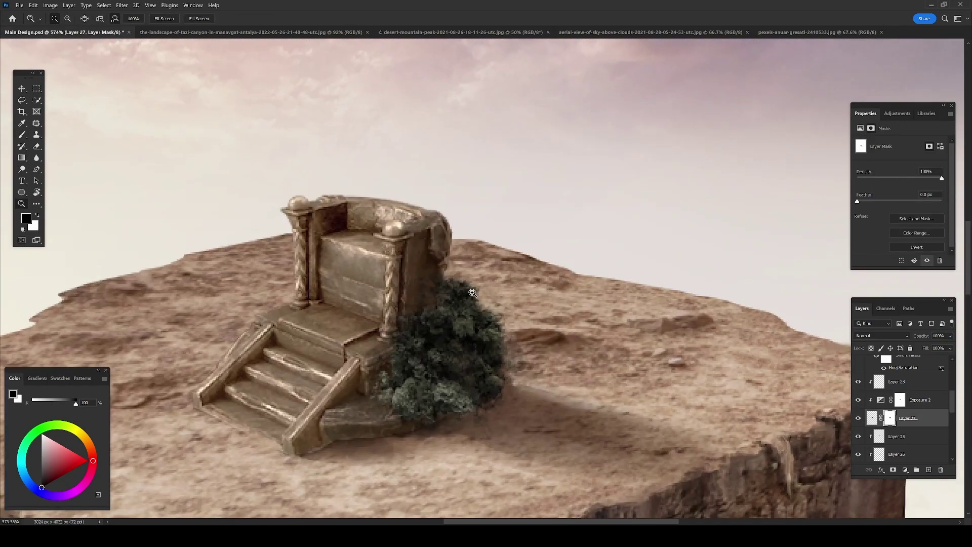
key(l)
drag(445, 273, 519, 345)
Paint soft white light inside the bush outline on a new Overlay layer
key(g)
key(ctrl+shift+alt+n)
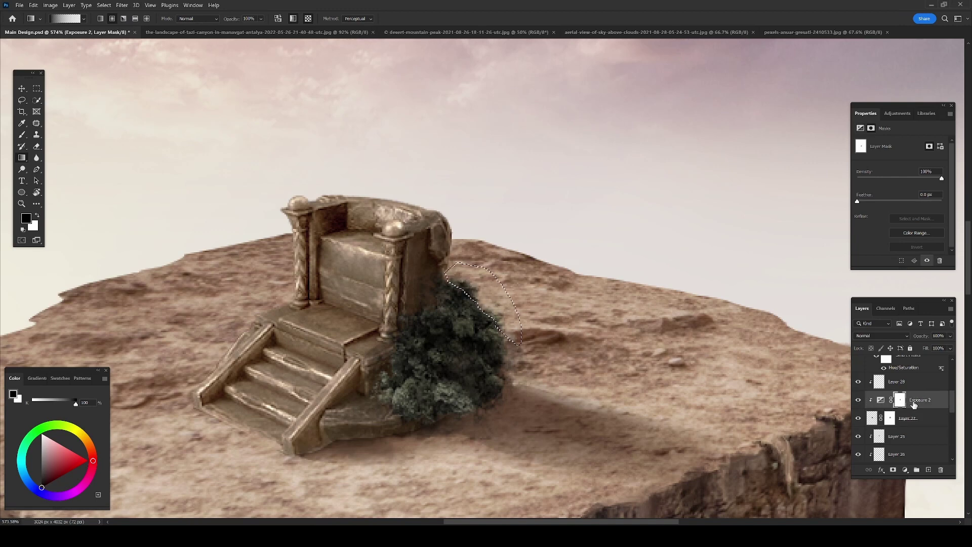
key(x)
key(b)
drag(471, 288, 450, 287)
key(ctrl+d)
key(shift+alt+o)
Brighten the lower part of the bush with white light, then fit the whole image on screen
key(l)
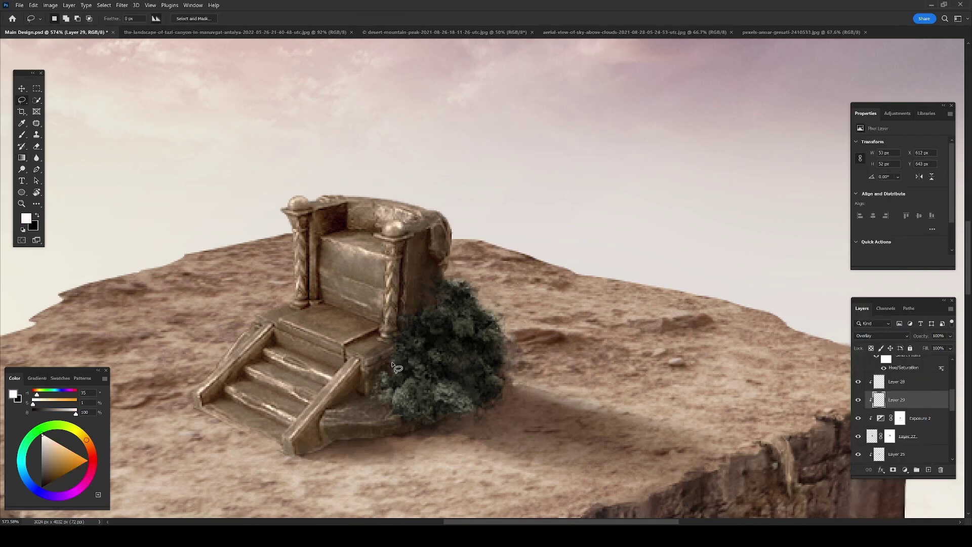
drag(444, 387, 355, 351)
key(b)
drag(385, 400, 451, 392)
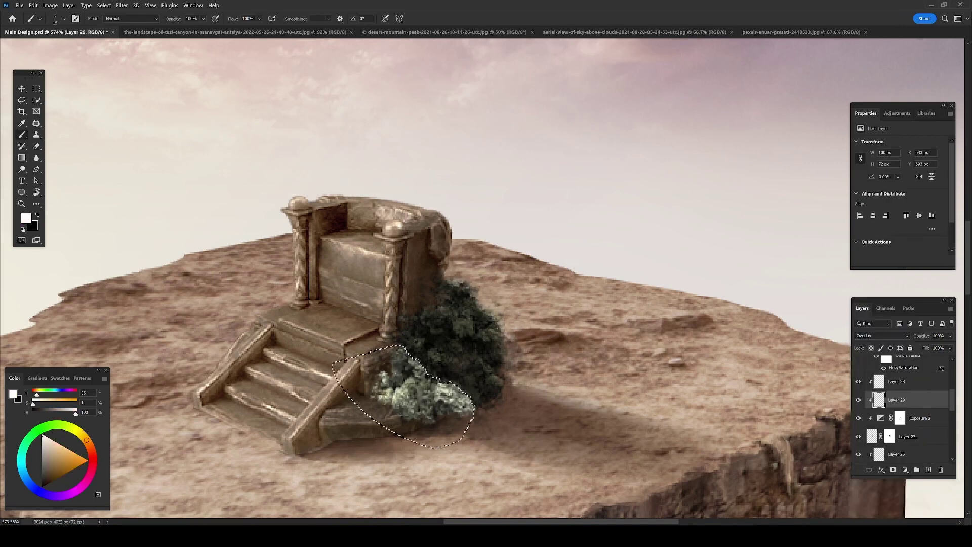
key(e)
drag(354, 370, 372, 407)
key(ctrl+minus)
key(ctrl+0)
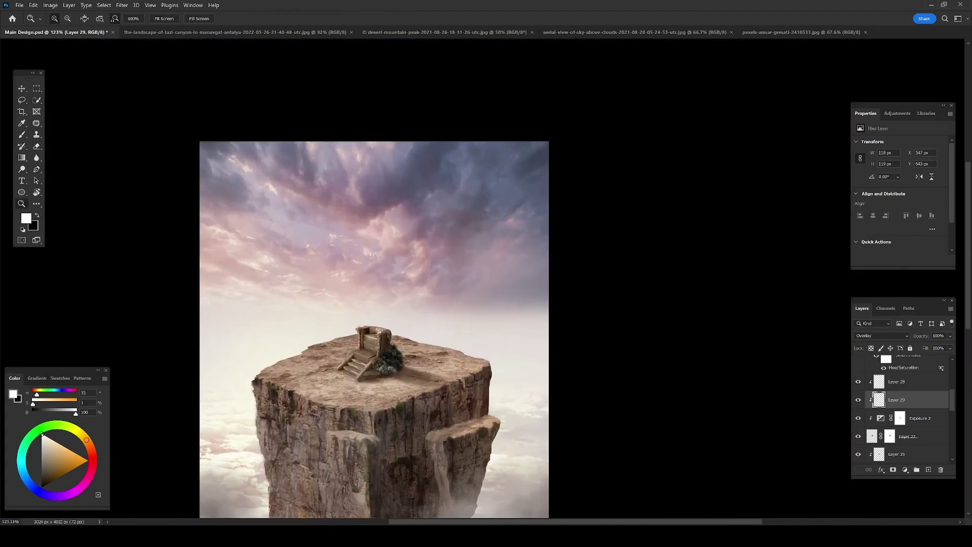
Lasso and copy the tree clump from the rock-pillar photo
click(800, 32)
drag(616, 262, 512, 180)
key(l)
drag(538, 267, 587, 305)
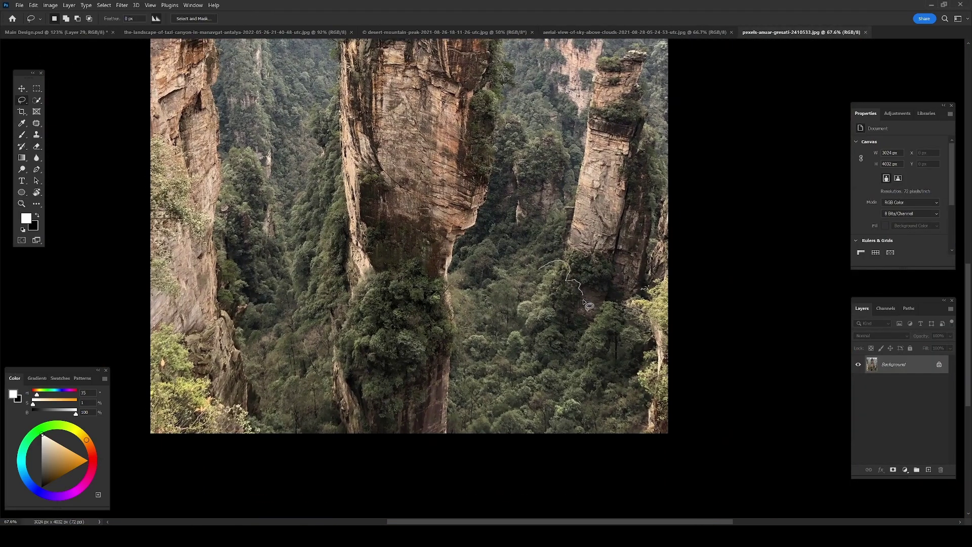
drag(517, 326, 516, 327)
key(ctrl+c)
Paste the trees into the main design and shrink them to fit the plateau edge
key(ctrl+Tab)
key(ctrl+v)
key(ctrl+t)
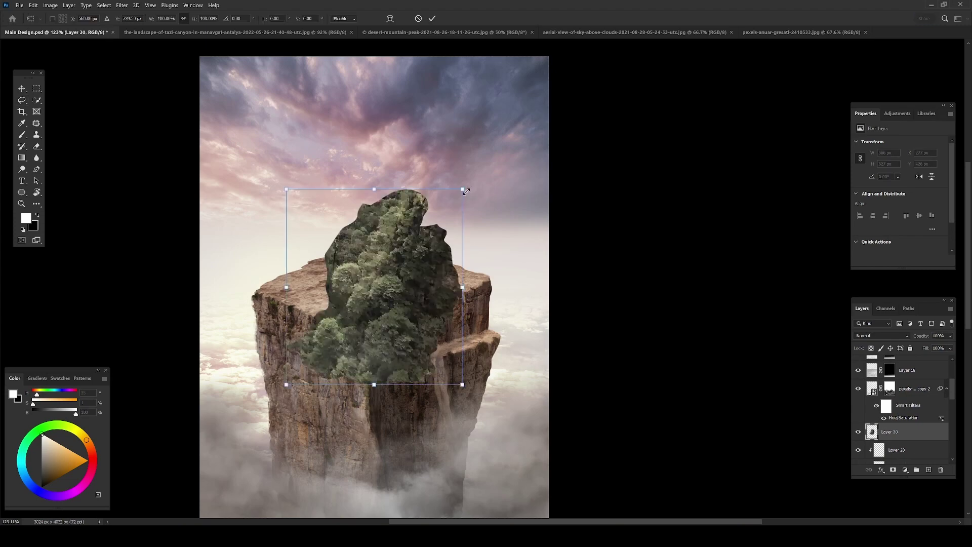
mouse_move(466, 184)
mouse_down()
mouse_move(499, 173)
mouse_move(487, 213)
mouse_up()
key(Return)
Mask the trees layer and hide its ragged top edge with a soft black brush
click(893, 470)
key(b)
scroll(451, 207, up, 5)
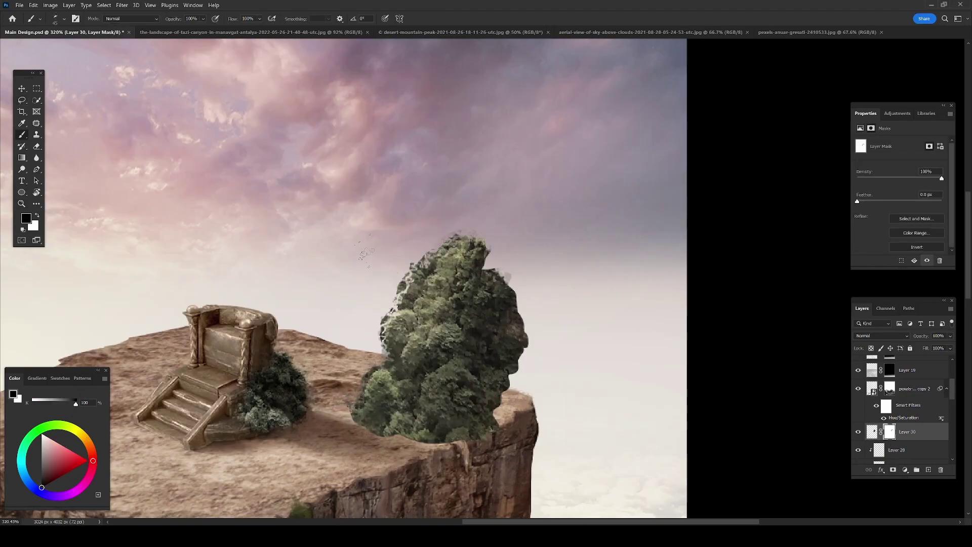
right_click(413, 221)
double_click(581, 341)
drag(471, 237, 431, 248)
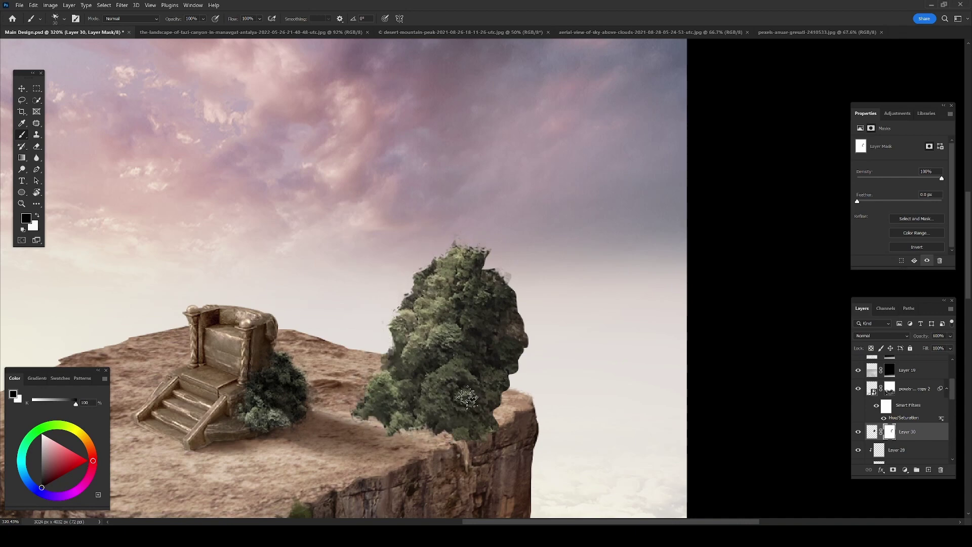
key(z)
drag(486, 252, 405, 203)
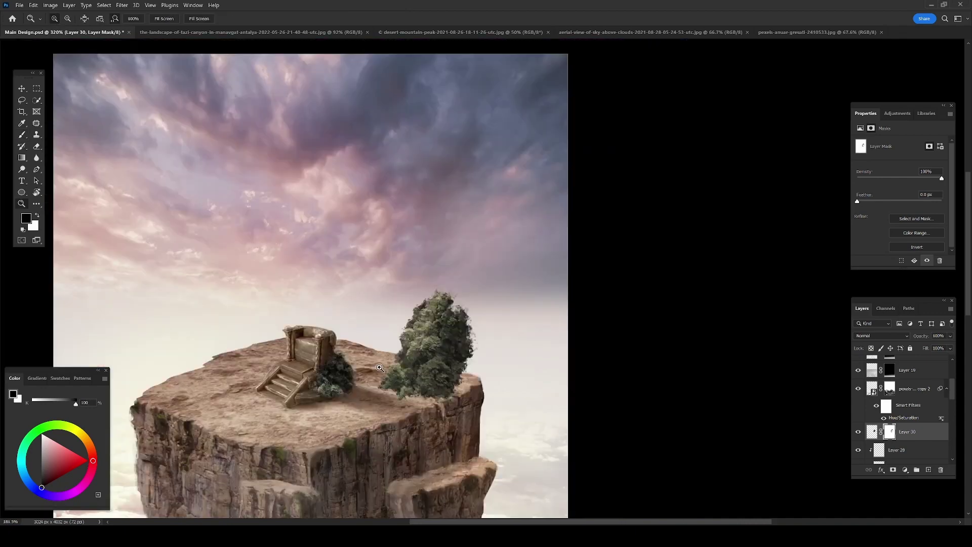
Return to the rock-pillar photo and clear its previous selection
key(ctrl+shift+Tab)
scroll(405, 202, left, 3)
key(ctrl+d)
Paste the lassoed pexels cliff into the main design, scaled beside the trees
key(l)
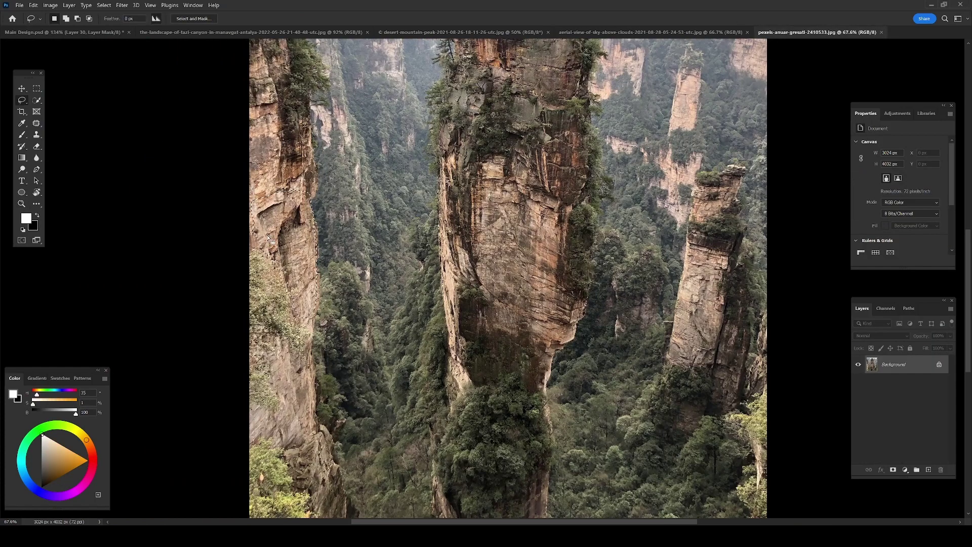
key(ctrl+c)
key(ctrl+Tab)
key(ctrl+v)
key(ctrl+t)
drag(363, 164, 499, 200)
key(Return)
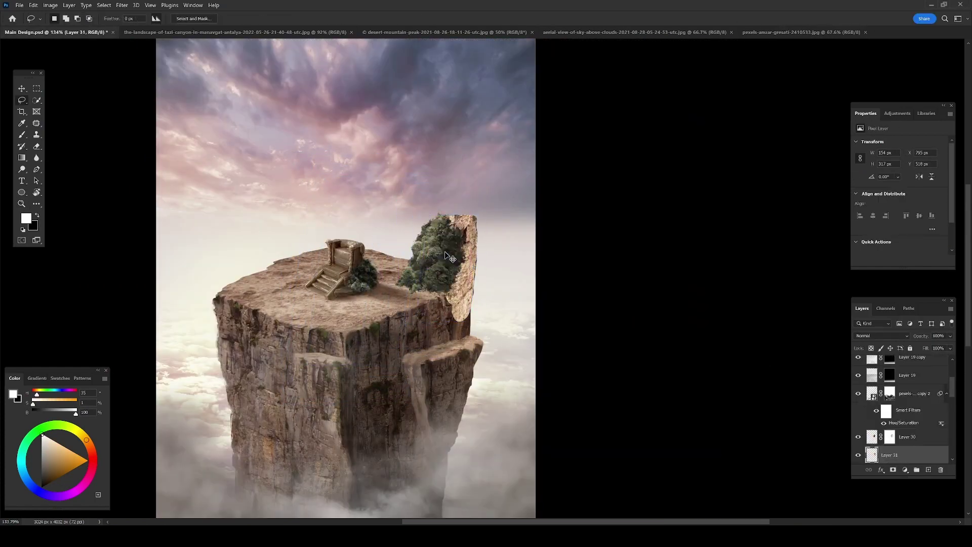
Darken the cliff with Curves and lasso along its top edge
key(ctrl+m)
mouse_move(687, 152)
mouse_down()
mouse_move(695, 209)
mouse_move(687, 213)
mouse_up()
key(Return)
scroll(479, 167, up, 3)
key(l)
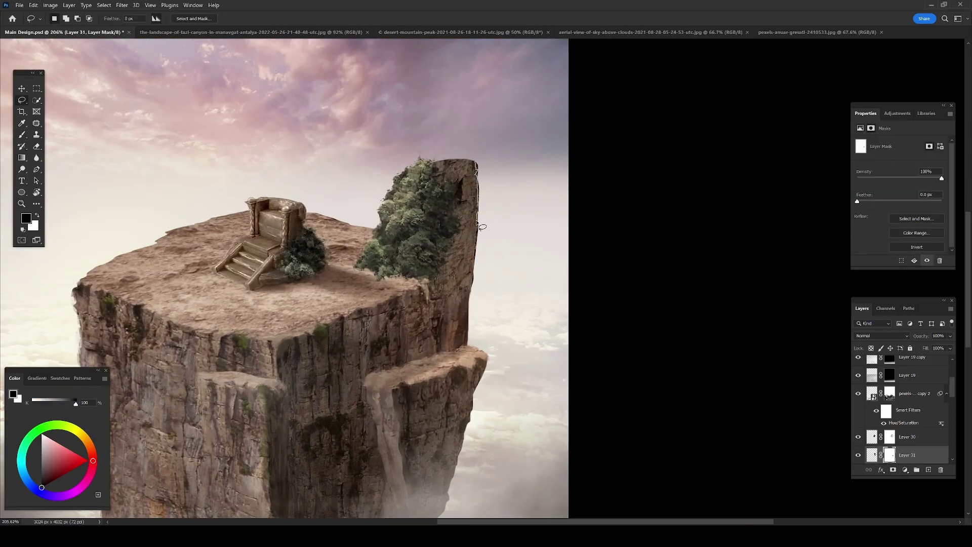
drag(476, 278, 499, 127)
scroll(499, 127, down, 2)
key(x)
Paste the rock top from the rock-pillar photo and move it onto the spire
key(ctrl+shift+Tab)
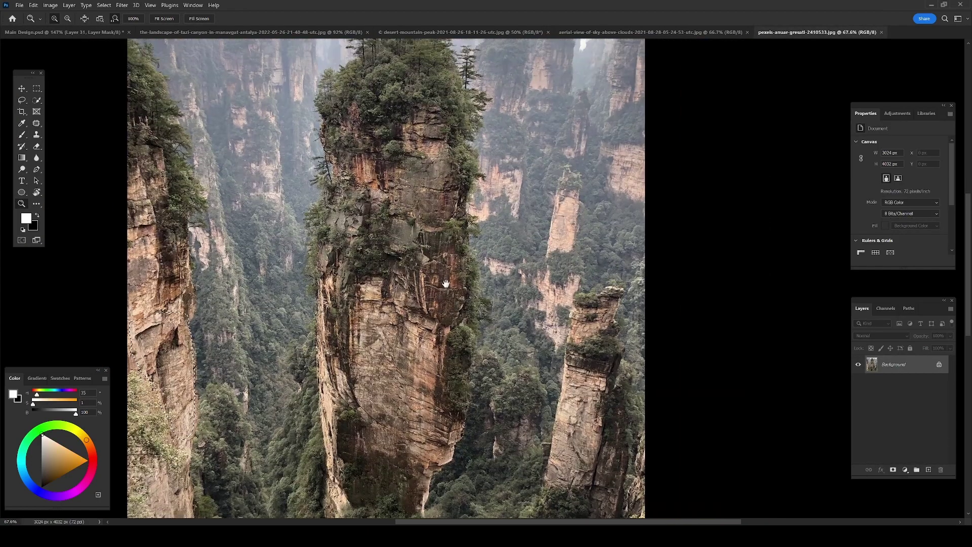
key(ctrl+c)
key(ctrl+Tab)
key(ctrl+v)
key(v)
mouse_move(446, 220)
mouse_down()
mouse_move(442, 195)
mouse_move(411, 185)
mouse_up()
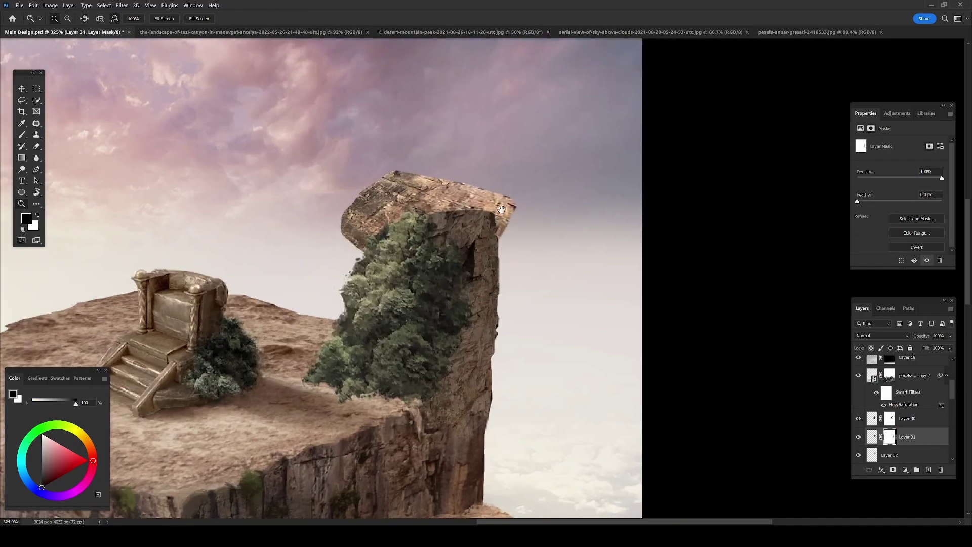
Scale down the rock cap and tilt it about -10° with Free Transform
key(alt+bracketleft)
key(ctrl+t)
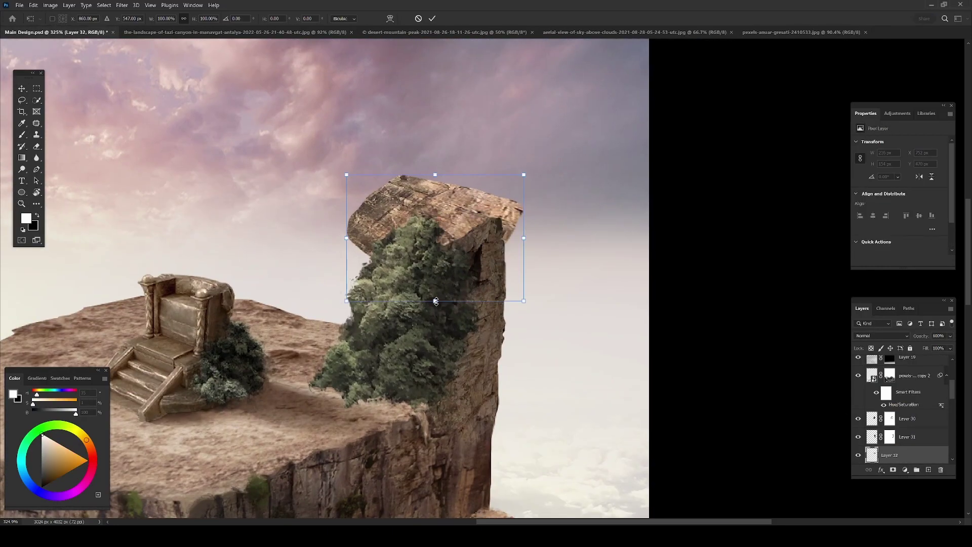
drag(434, 292, 436, 261)
drag(531, 223, 527, 257)
key(Return)
Lasso part of the rock cap, add a new layer, and sample dark rock brown
key(l)
drag(501, 226, 449, 214)
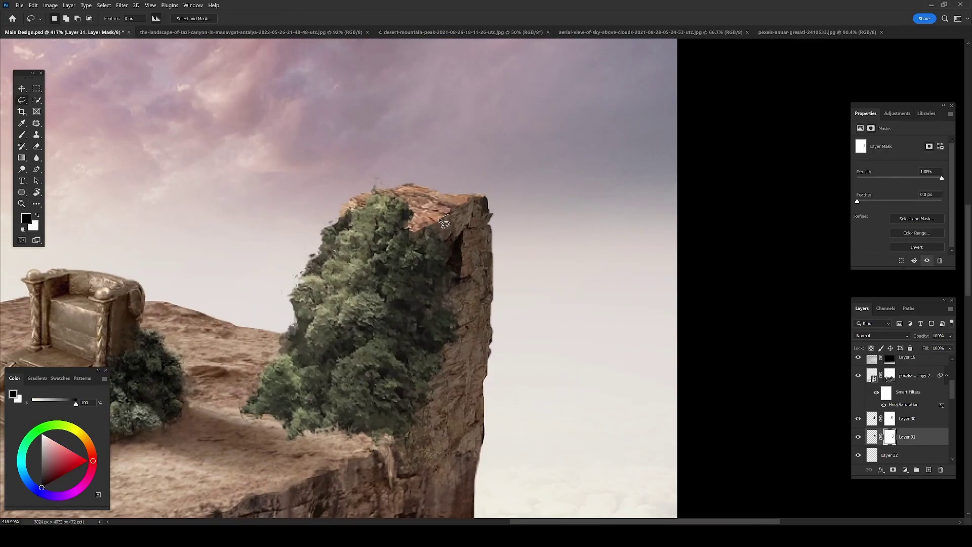
key(ctrl+j)
alt+click(462, 217)
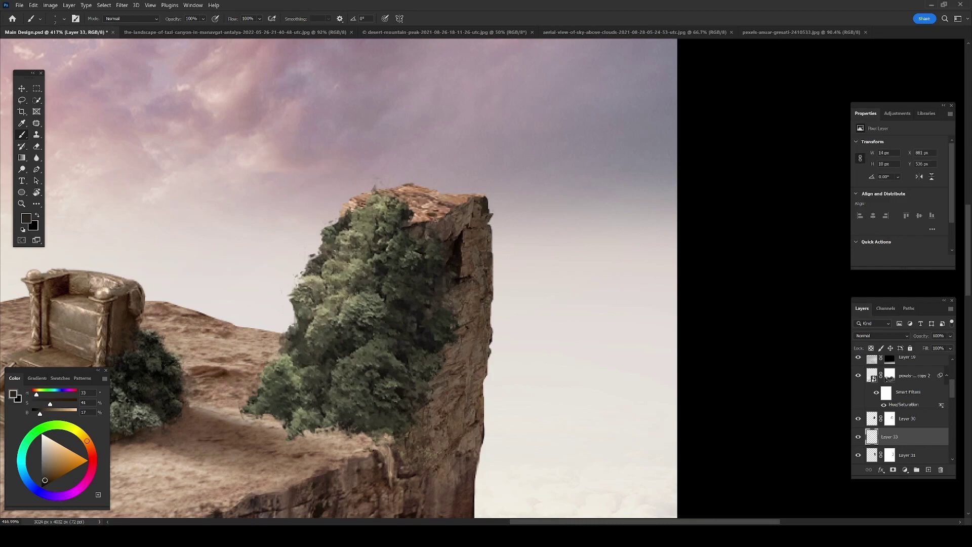
Paint darker brown shading onto the spire's paint layer
alt+click(456, 247)
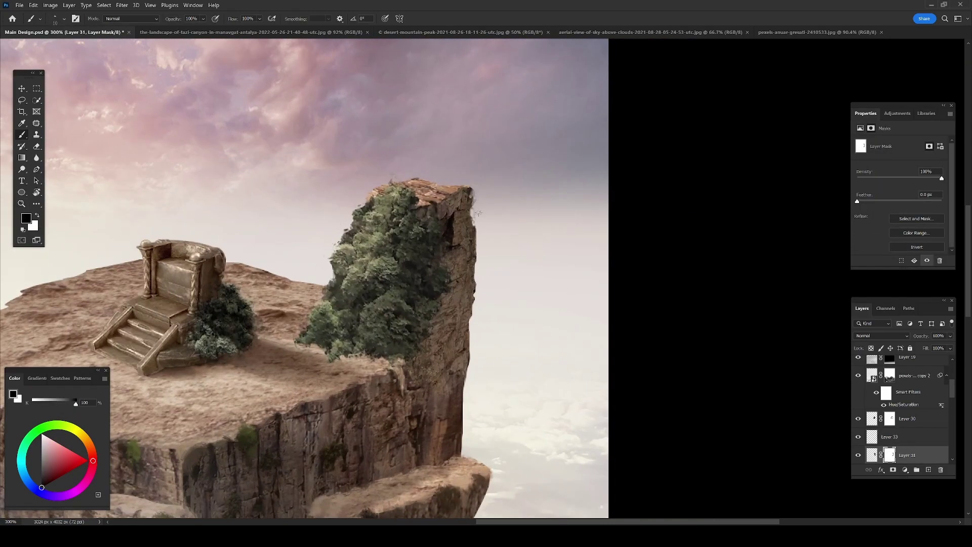
scroll(497, 247, up, 3)
right_click(481, 249)
key(Escape)
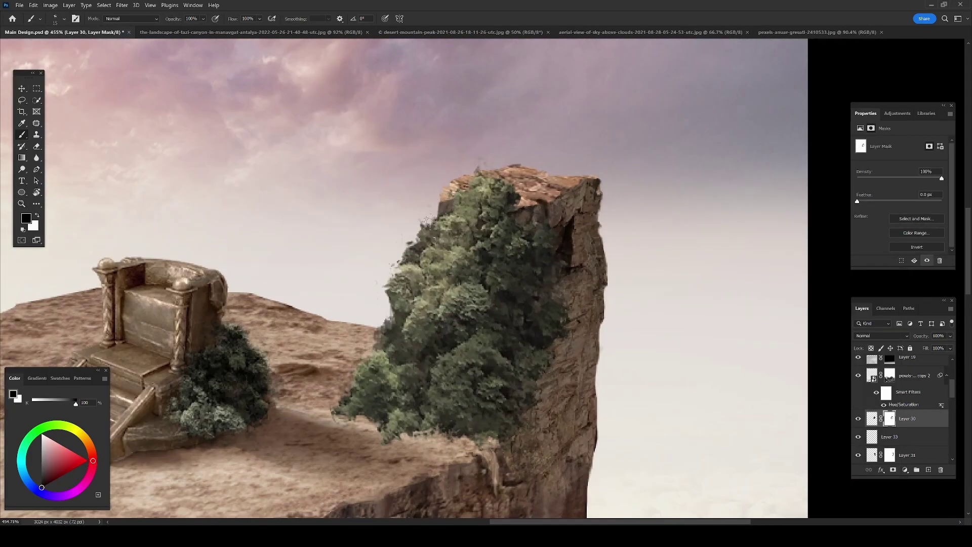
key(alt+bracketleft)
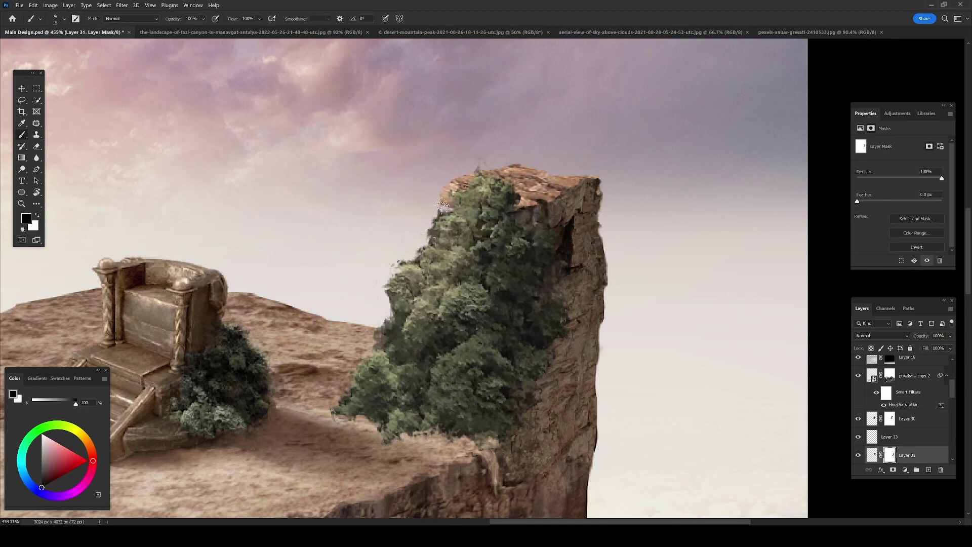
scroll(428, 339, down, 3)
Add more shading with mid and warmer browns sampled from the rock
alt+click(481, 213)
scroll(482, 213, up, 2)
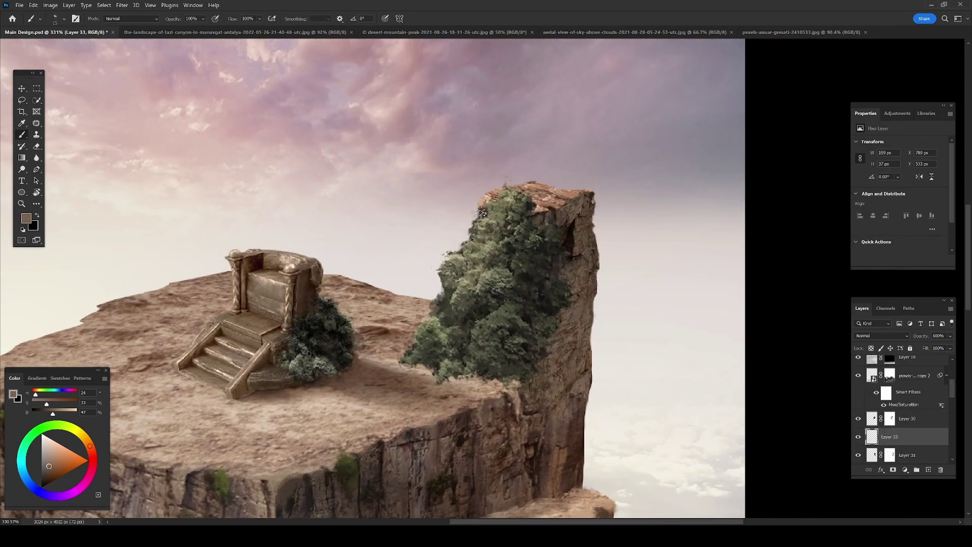
alt+click(486, 196)
scroll(441, 223, down, 3)
scroll(464, 225, up, 4)
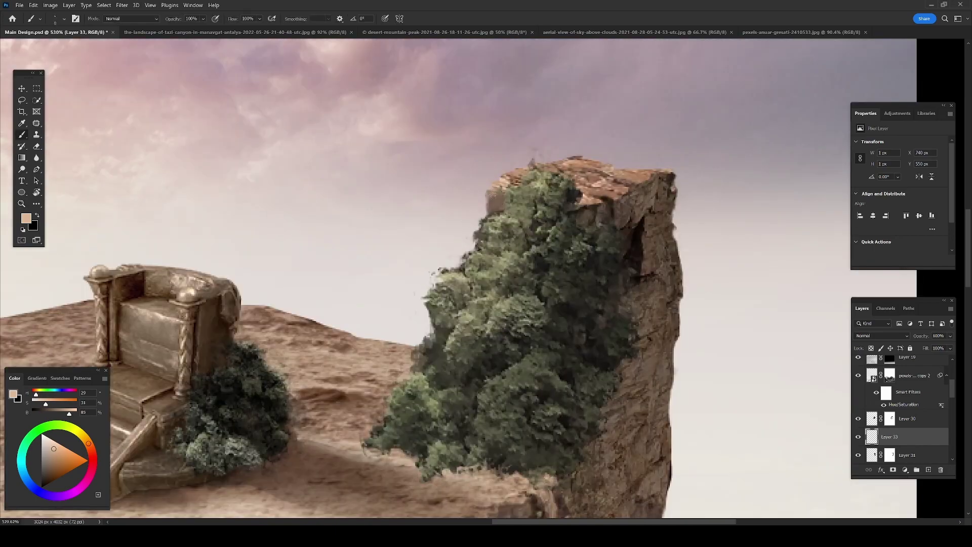
scroll(496, 200, down, 5)
scroll(496, 199, up, 3)
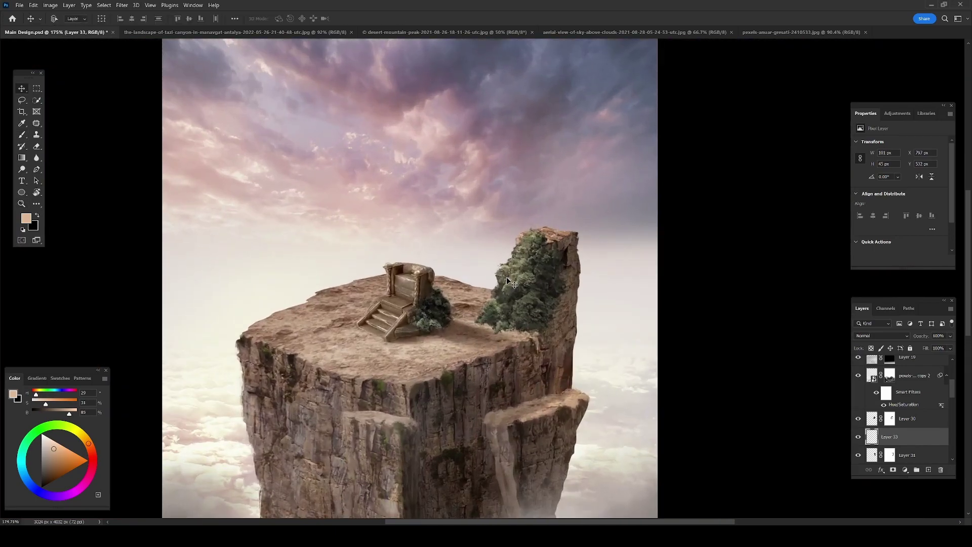
Add a new layer clipped to the trees and choose a soft brush
key(v)
right_click(534, 285)
click(557, 305)
click(928, 469)
key(b)
right_click(524, 263)
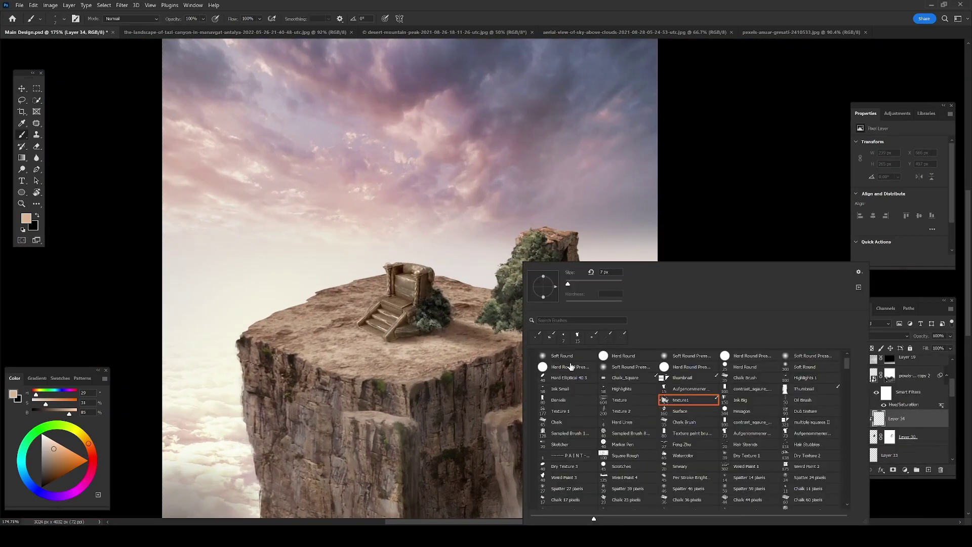
double_click(571, 368)
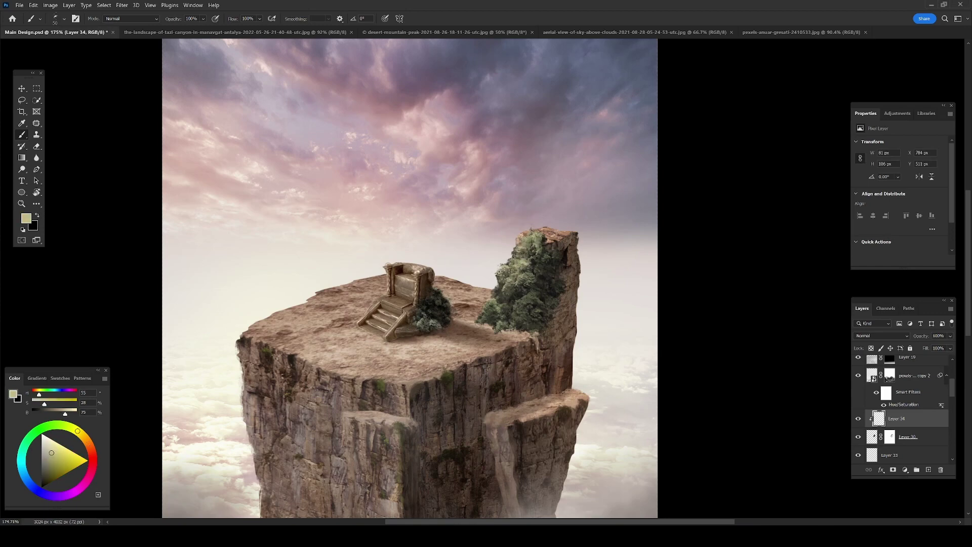
Select Layer 24 from the layers under the trees
key(v)
right_click(852, 302)
click(871, 343)
scroll(836, 395, down, 3)
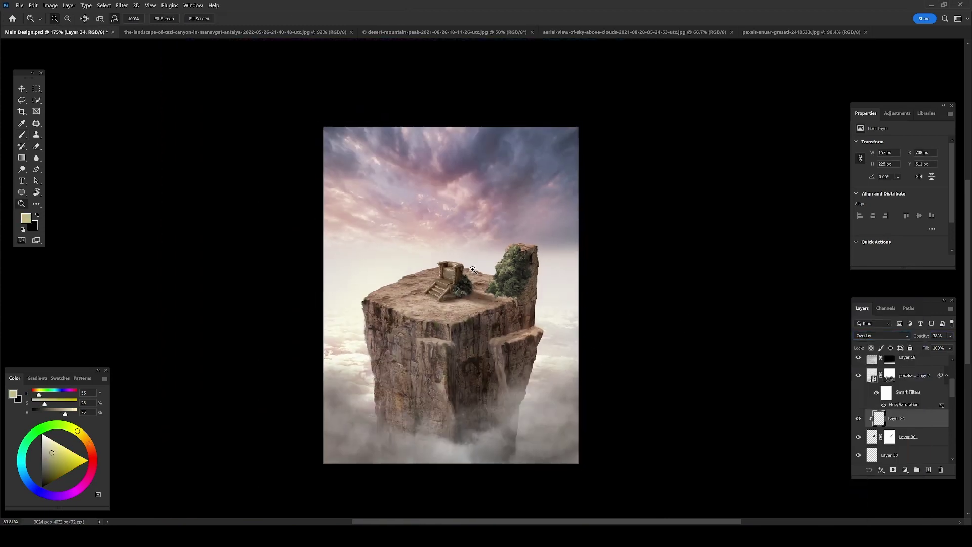
scroll(835, 395, up, 4)
scroll(952, 405, down, 5)
Paint black on the moss mask over the throne, stairs, plateau top and rim
click(889, 388)
key(b)
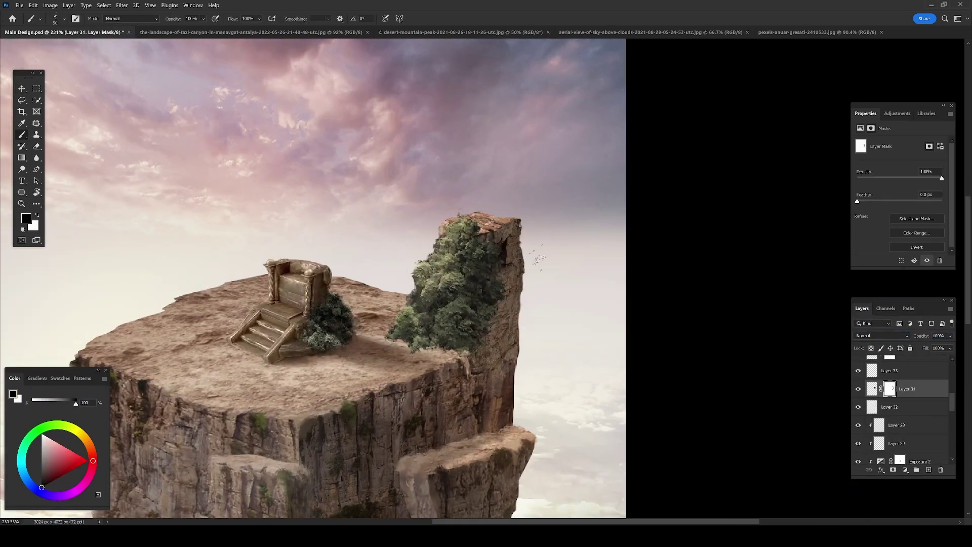
scroll(525, 263, up, 5)
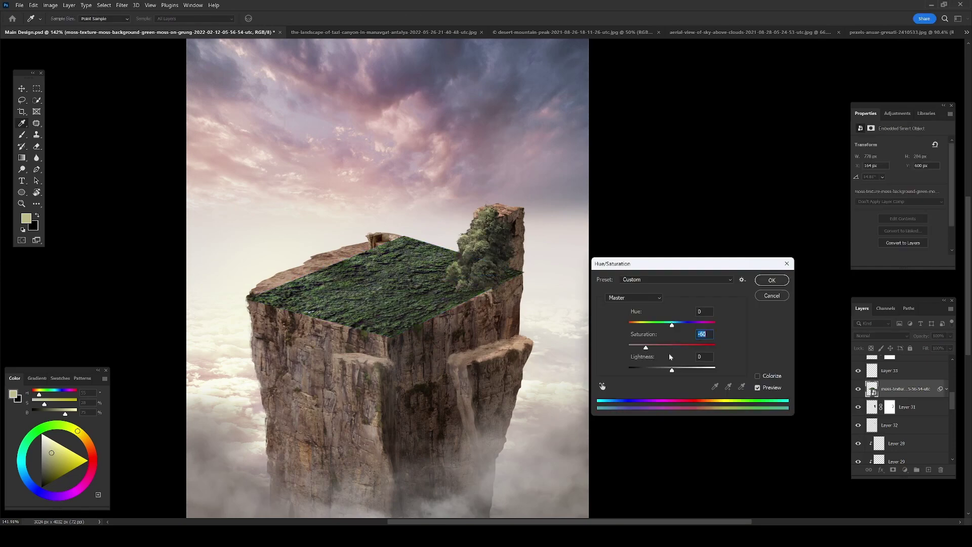
mouse_move(498, 261)
mouse_down()
mouse_move(420, 258)
mouse_move(304, 284)
mouse_move(445, 317)
mouse_up()
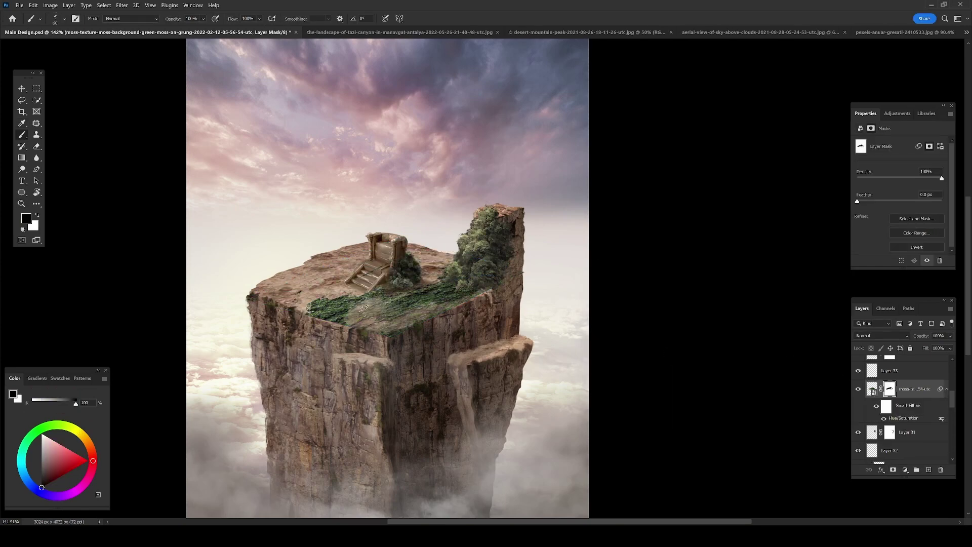
drag(329, 304, 403, 310)
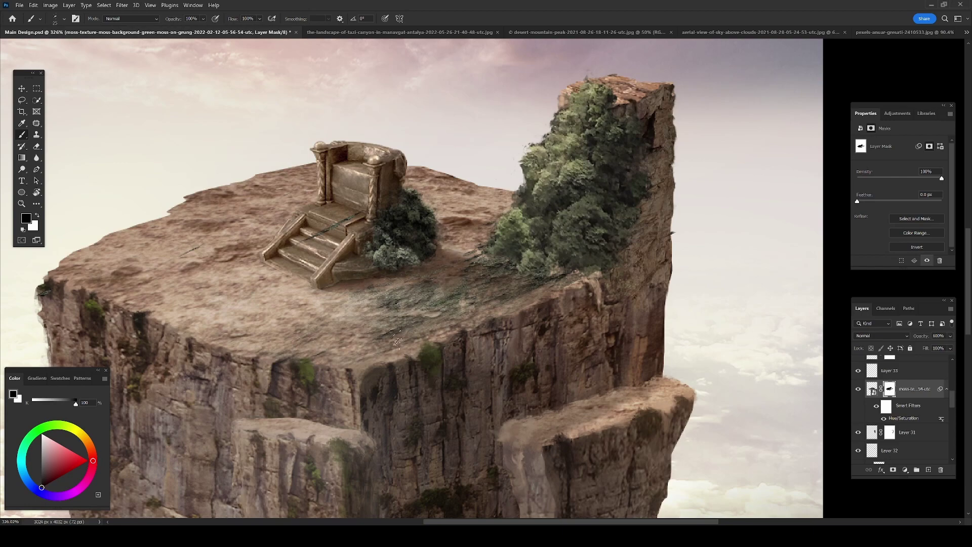
drag(398, 341, 458, 288)
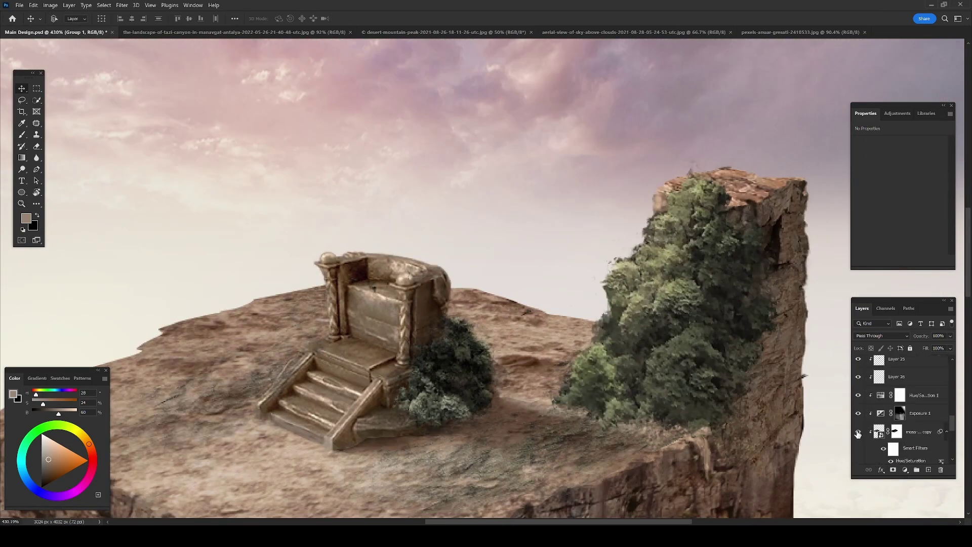
Lasso the tall tree-topped pillar in the photo and copy it to its own layer
key(z)
drag(415, 281, 380, 324)
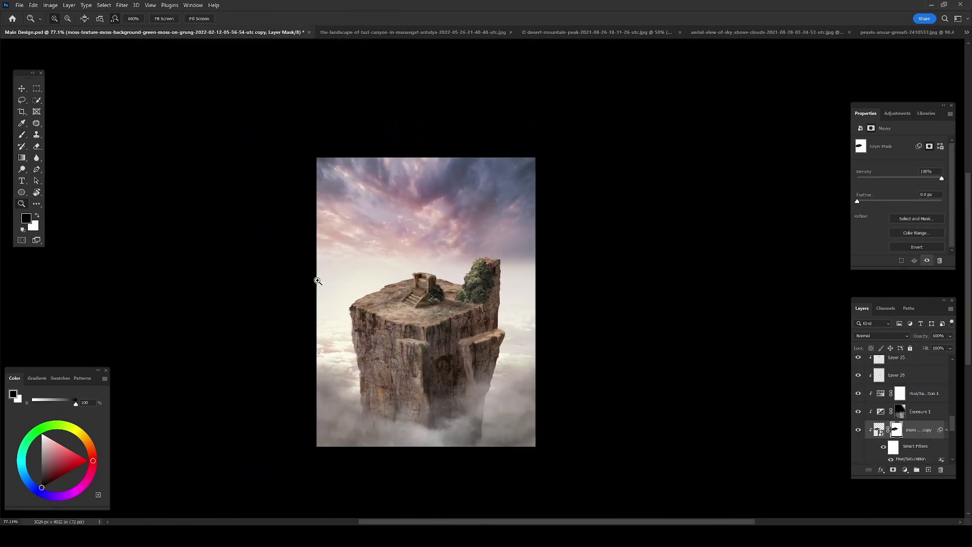
key(ctrl+1)
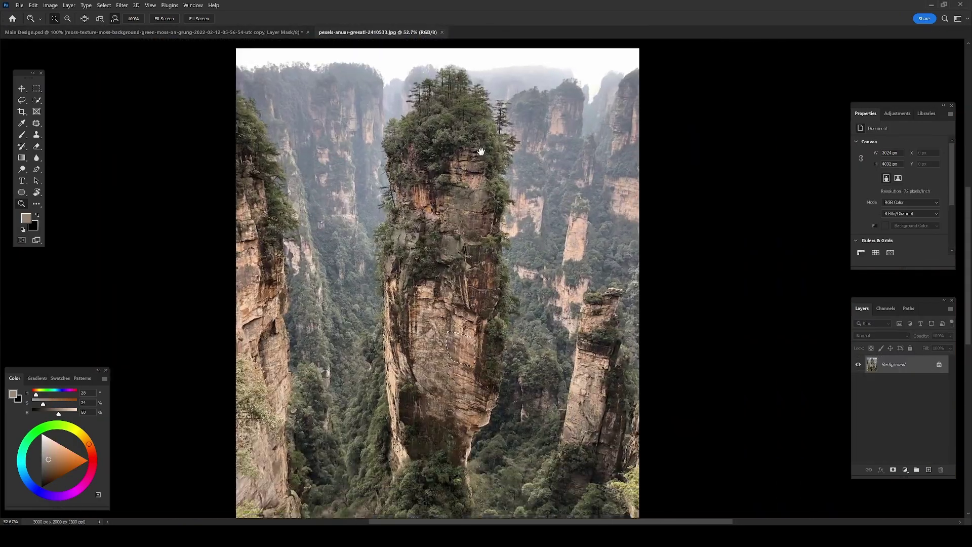
key(l)
drag(448, 58, 368, 350)
key(ctrl+j)
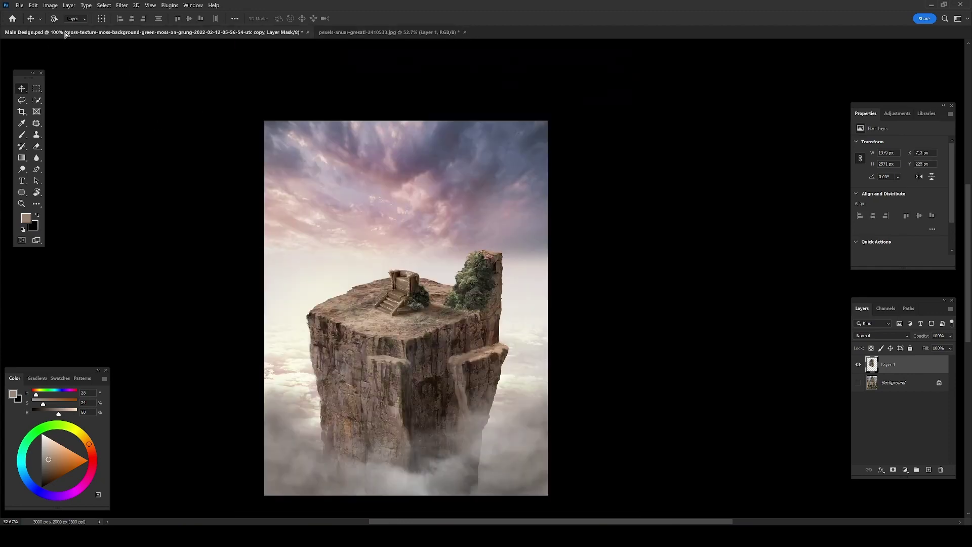
Bring the pillar into Main Design, reorder it, and scale it behind the throne
drag(439, 183, 254, 268)
key(ctrl+bracketright)
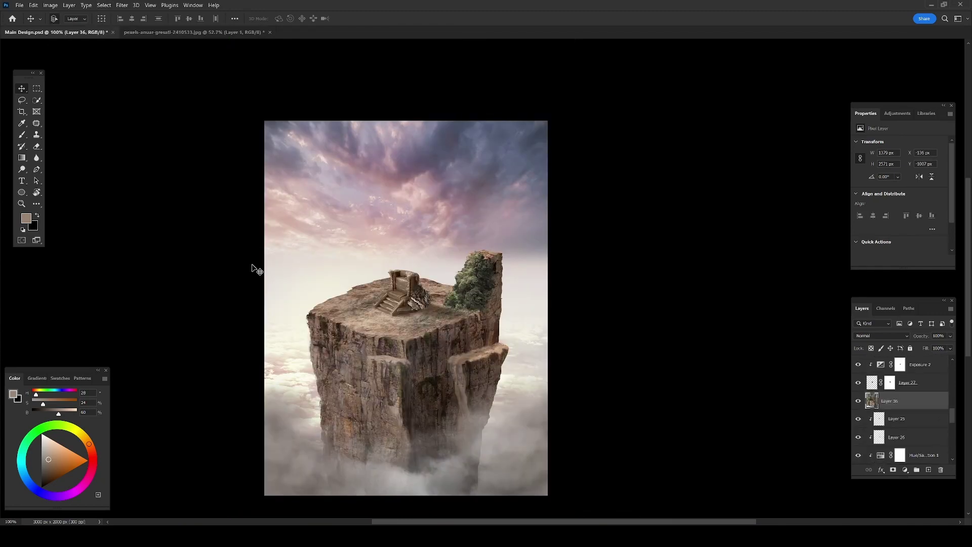
key(ctrl+t)
drag(506, 182, 239, 208)
key(Return)
scroll(405, 274, up, 3)
drag(405, 274, 437, 270)
Add a layer mask to the pillar and set up a large black brush
alt+click(893, 469)
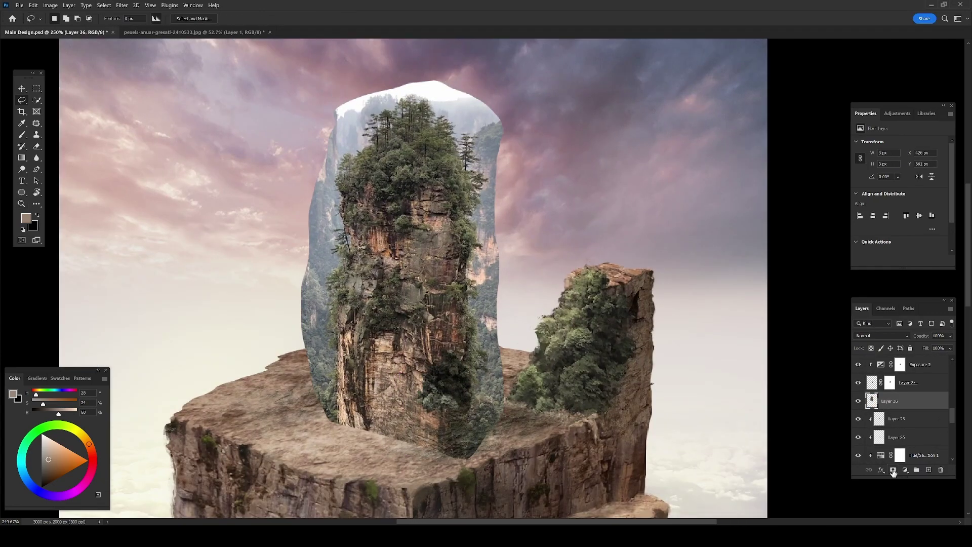
key(d)
key(g)
scroll(441, 306, down, 3)
key(ctrl+i)
scroll(441, 306, up, 3)
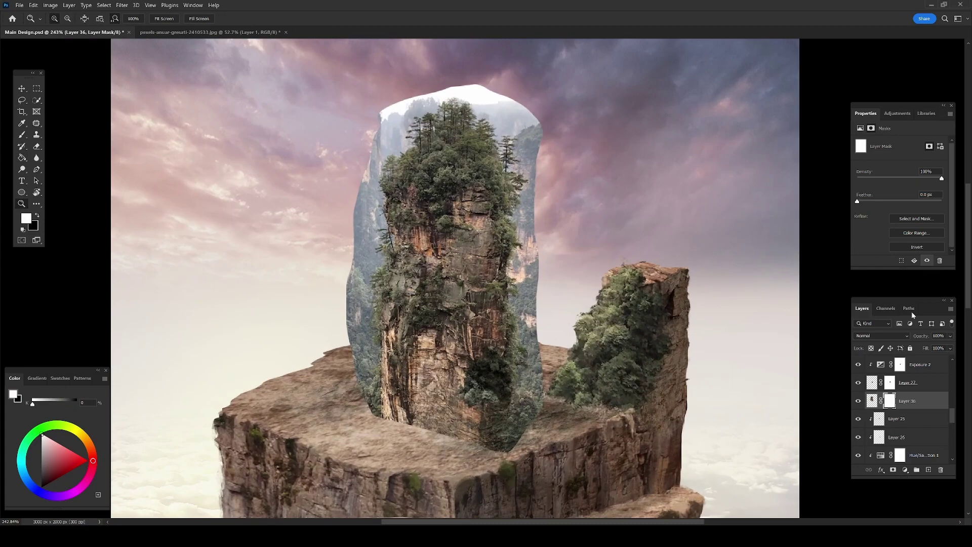
key(b)
right_click(489, 261)
key(Escape)
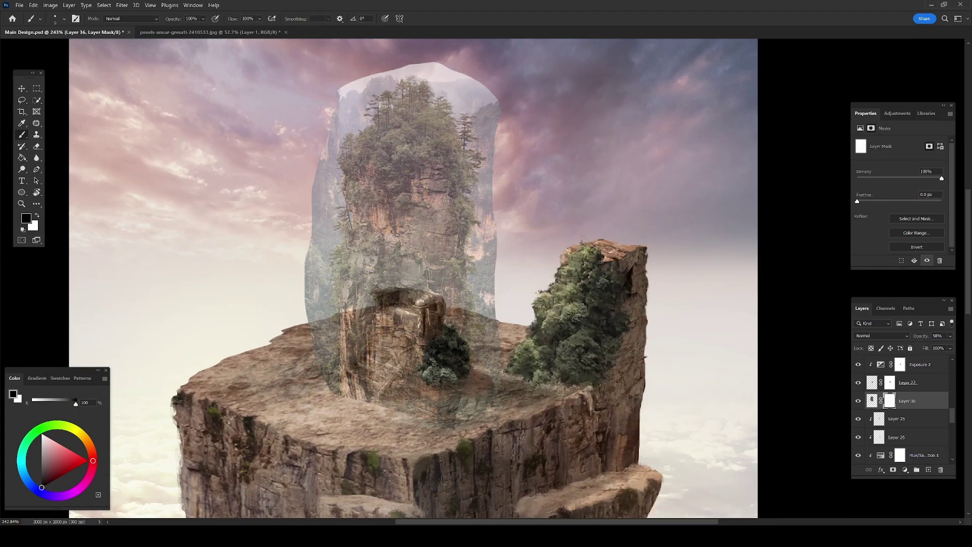
key(bracketright)
key(bracketright)
key(bracketright)
Mask the pillar away over the throne, stairs and left column, restoring rock above
drag(382, 312, 405, 329)
drag(334, 359, 420, 304)
drag(335, 380, 426, 400)
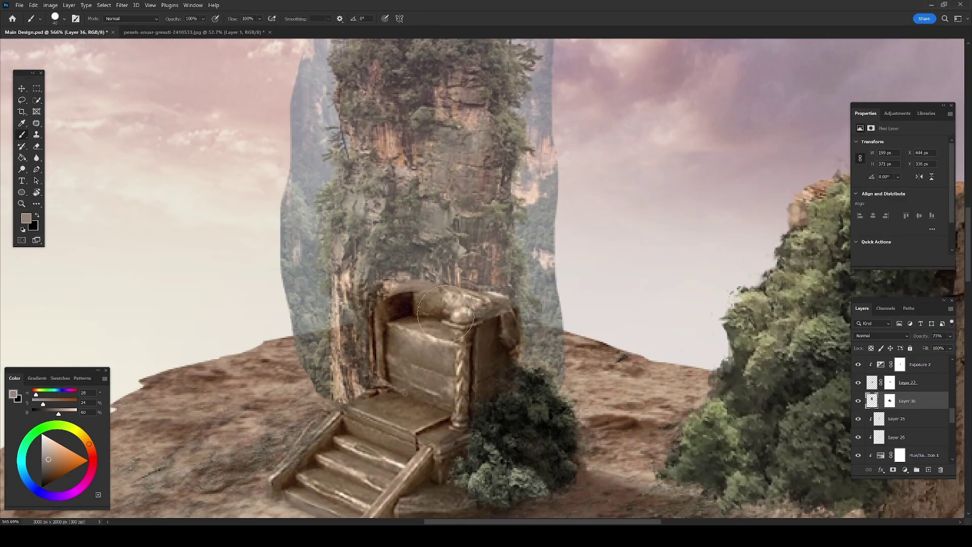
drag(445, 312, 350, 319)
key(ctrl+z)
click(890, 400)
key(d)
drag(455, 304, 359, 314)
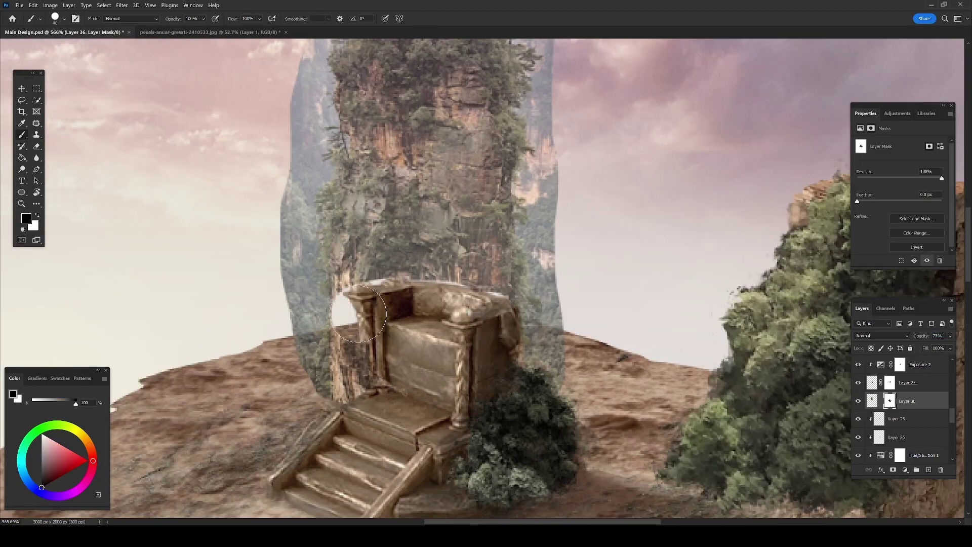
key(ctrl+z)
key(x)
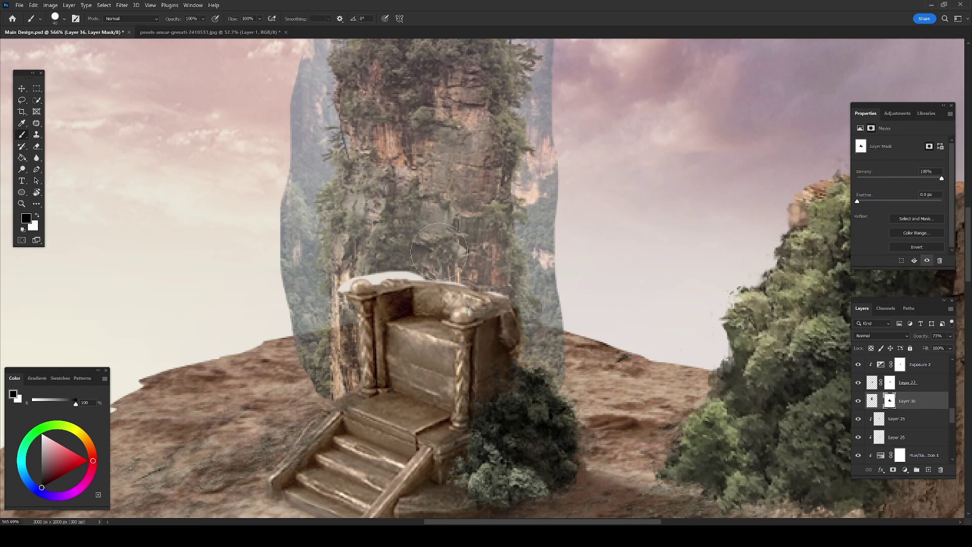
key(x)
drag(439, 252, 513, 270)
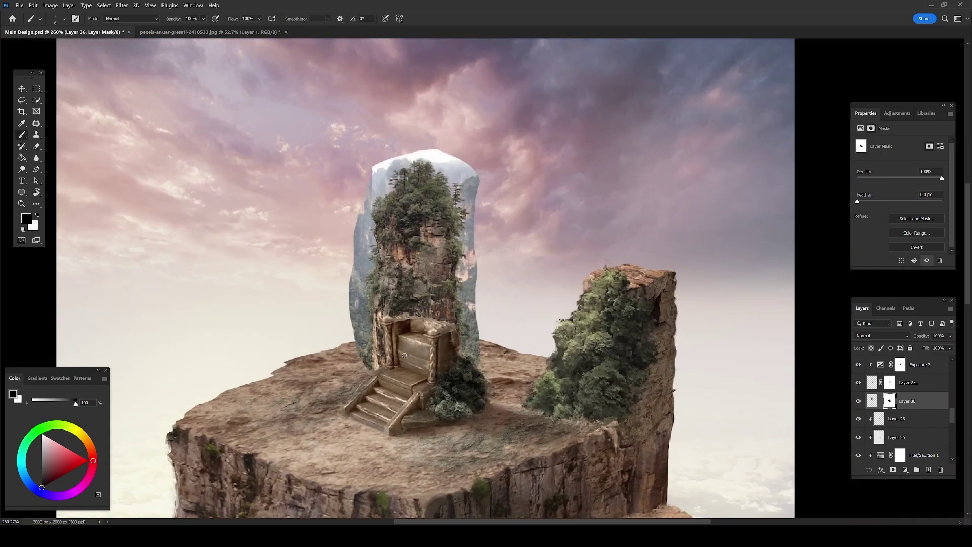
Mask off the pillar's top-right edge, bluish left strip and pale top, using a 25 px textured brush
scroll(478, 251, up, 3)
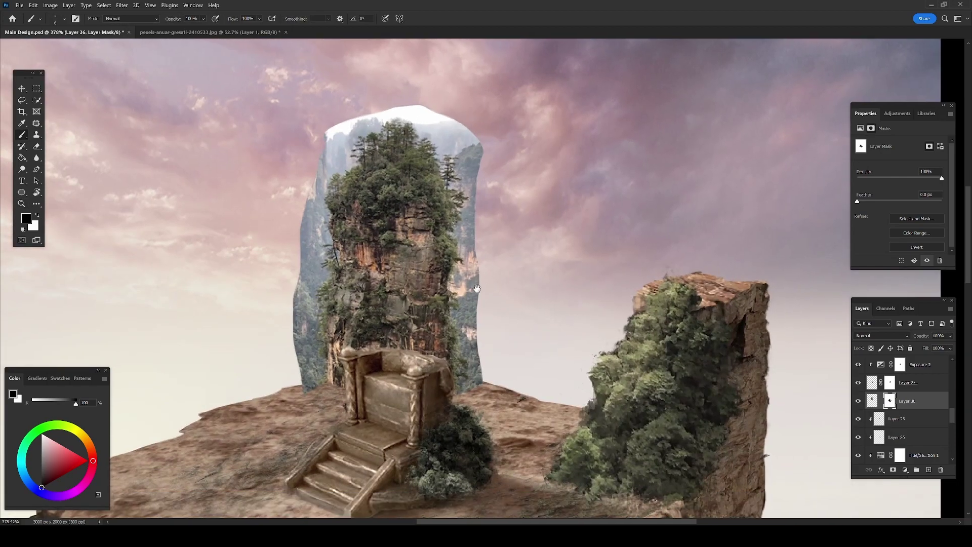
drag(440, 116, 484, 375)
drag(299, 210, 291, 355)
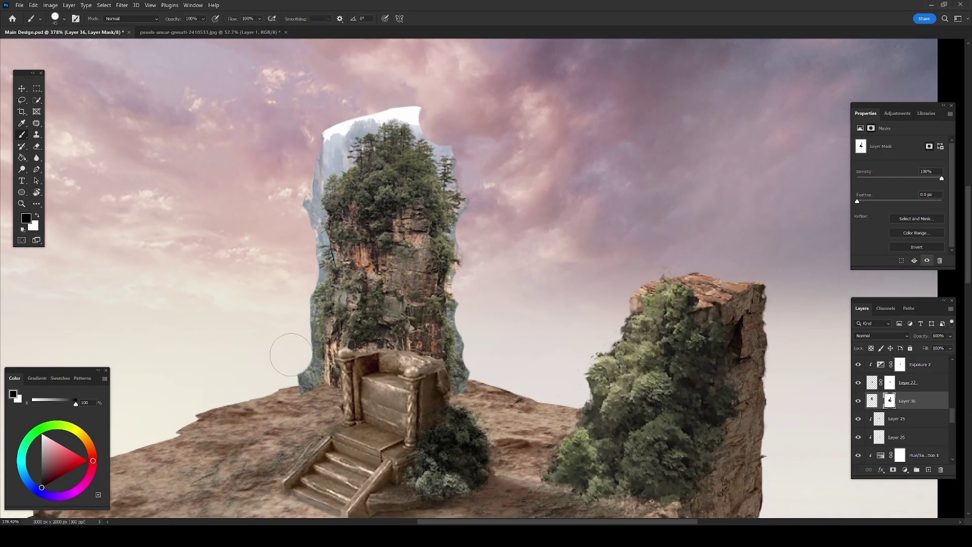
drag(414, 96, 326, 149)
right_click(299, 235)
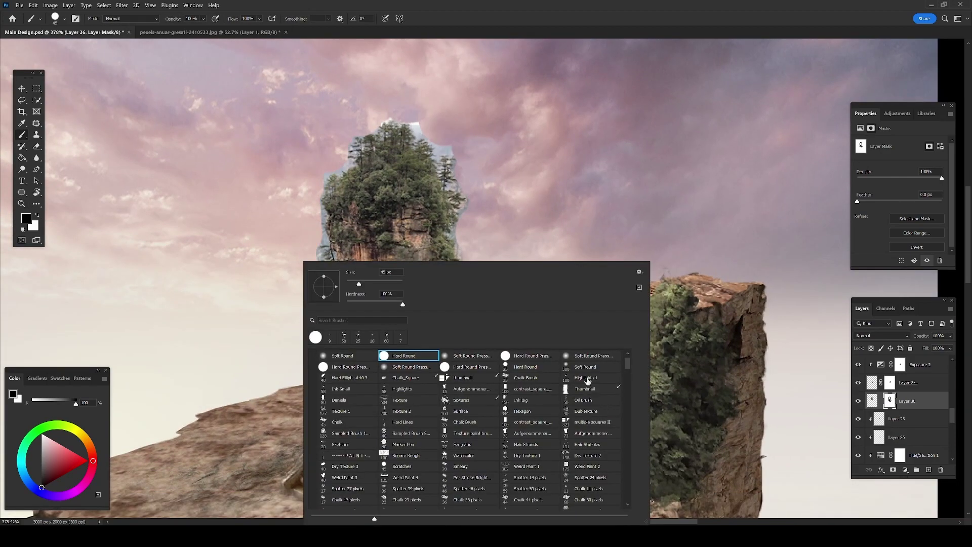
double_click(415, 355)
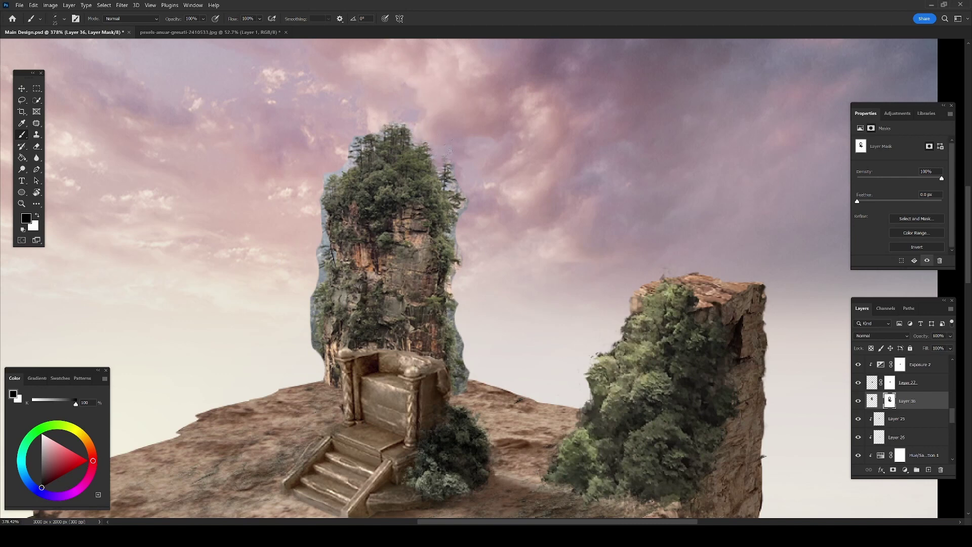
drag(457, 302, 451, 246)
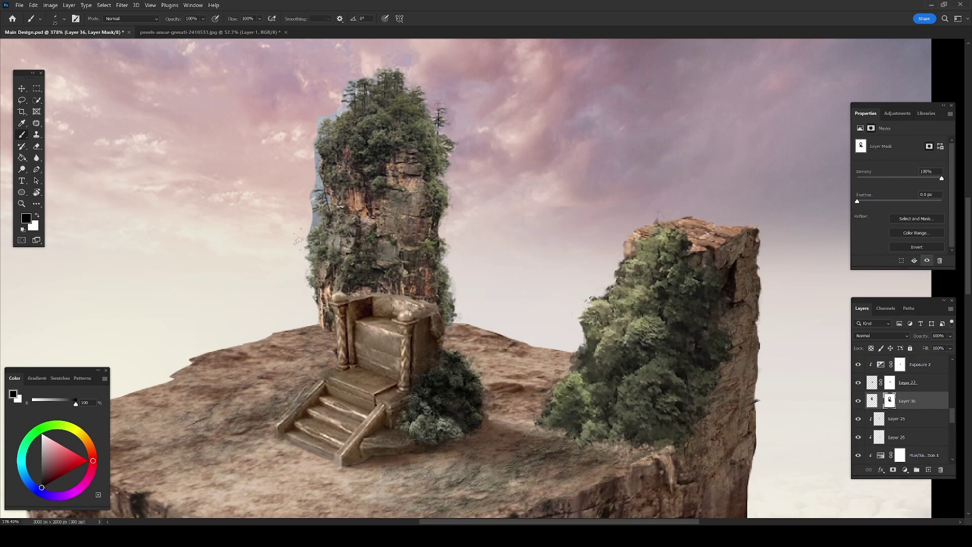
drag(311, 266, 327, 353)
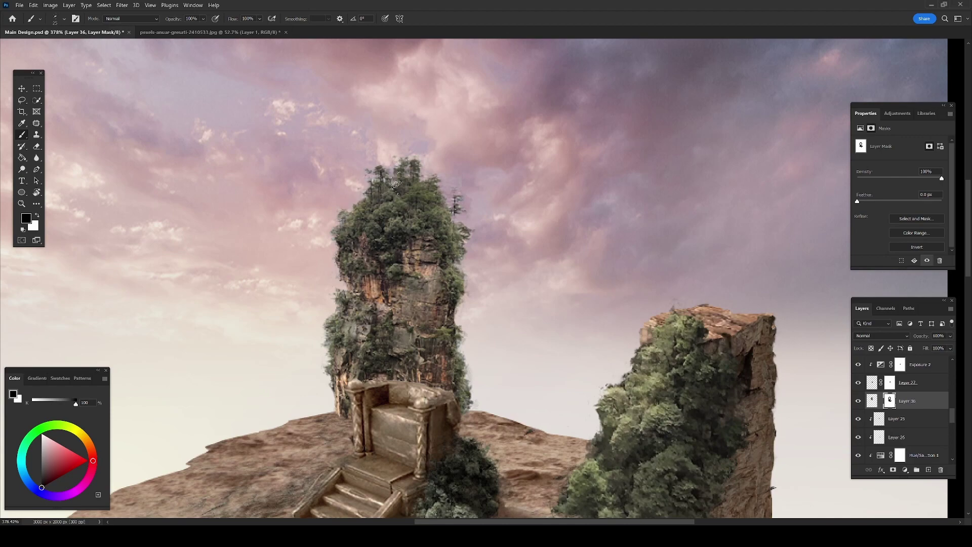
scroll(373, 167, up, 3)
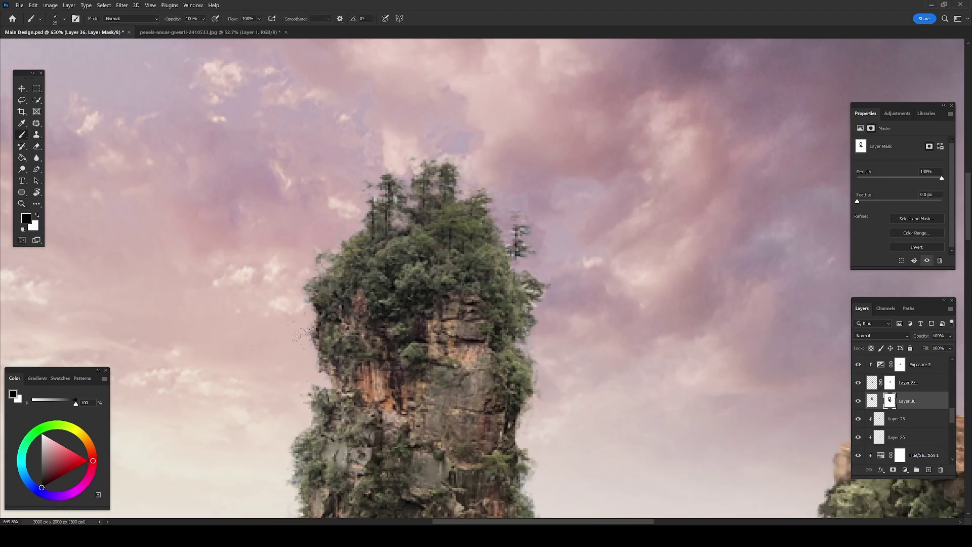
scroll(375, 245, right, 3)
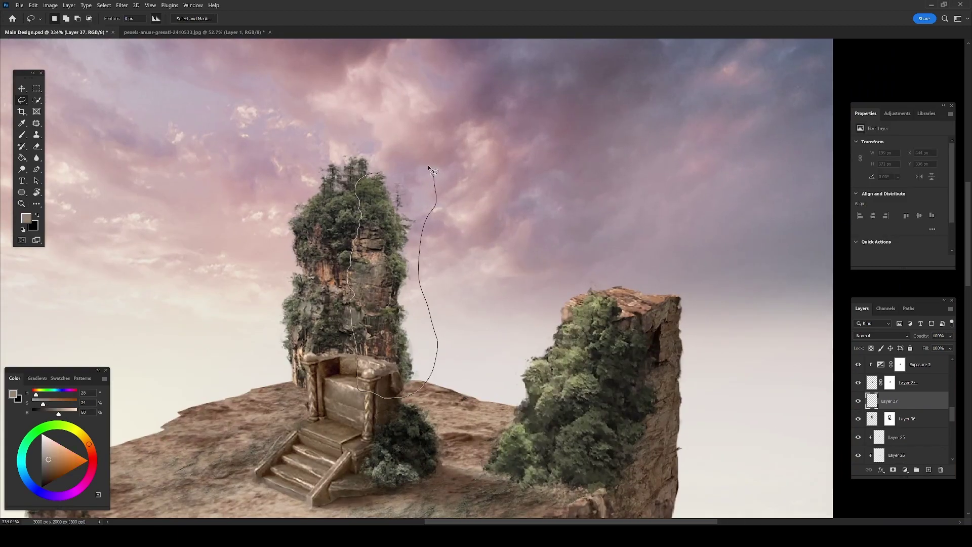
Darken the spire's right half with Curves and set a shadow layer to Multiply
drag(434, 172, 383, 156)
click(906, 419)
key(ctrl+m)
drag(658, 182, 658, 211)
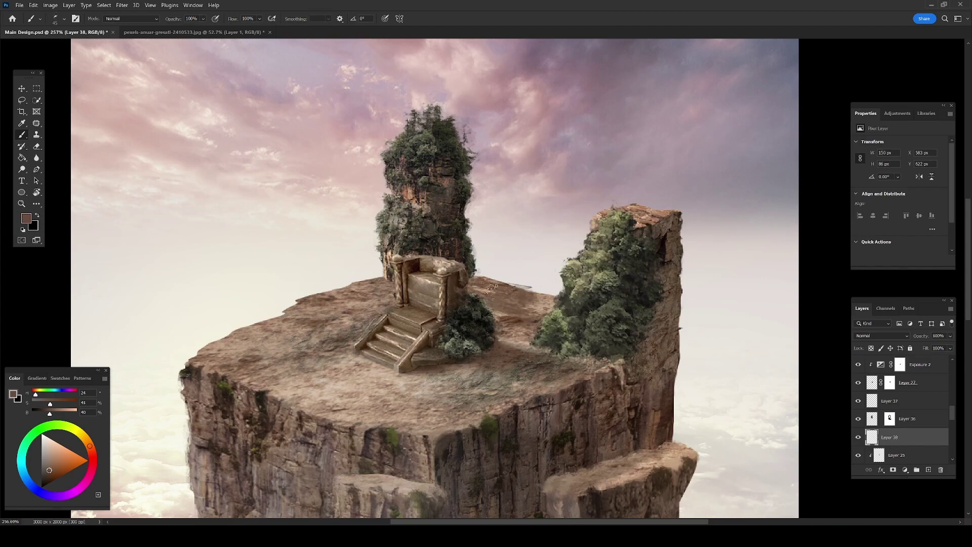
key(shift+alt+m)
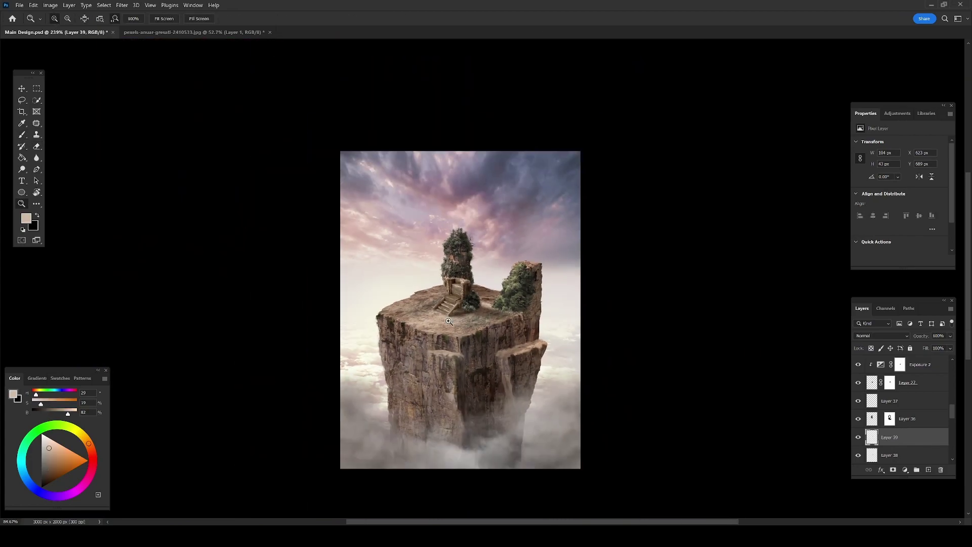
Set the spire's light layer to Pin Light at 44% opacity
drag(440, 215, 447, 238)
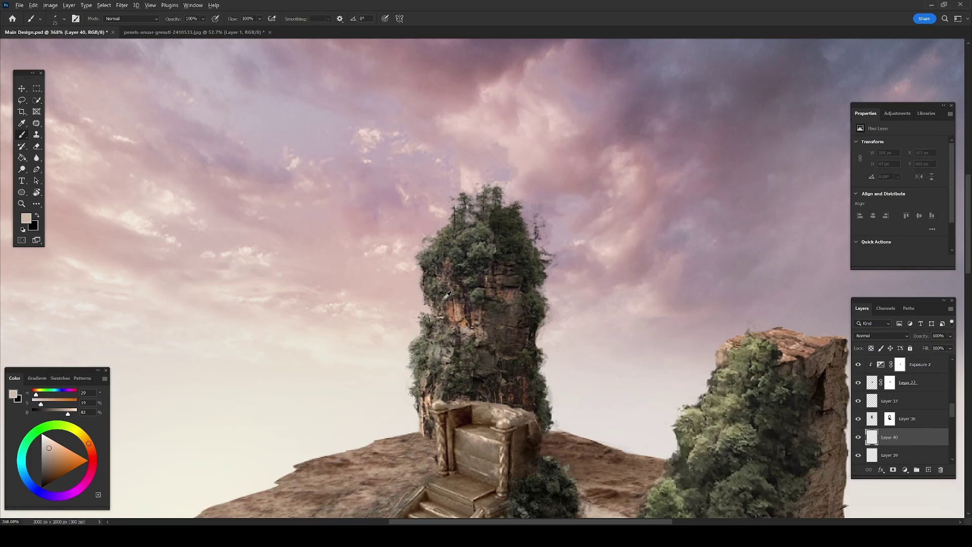
key(ctrl+bracketright)
key(ctrl+bracketright)
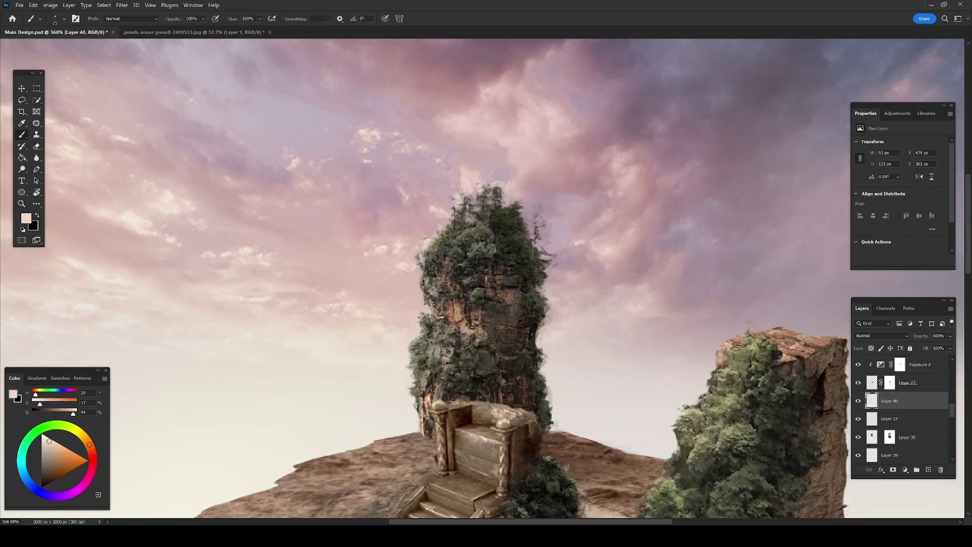
click(878, 336)
click(878, 444)
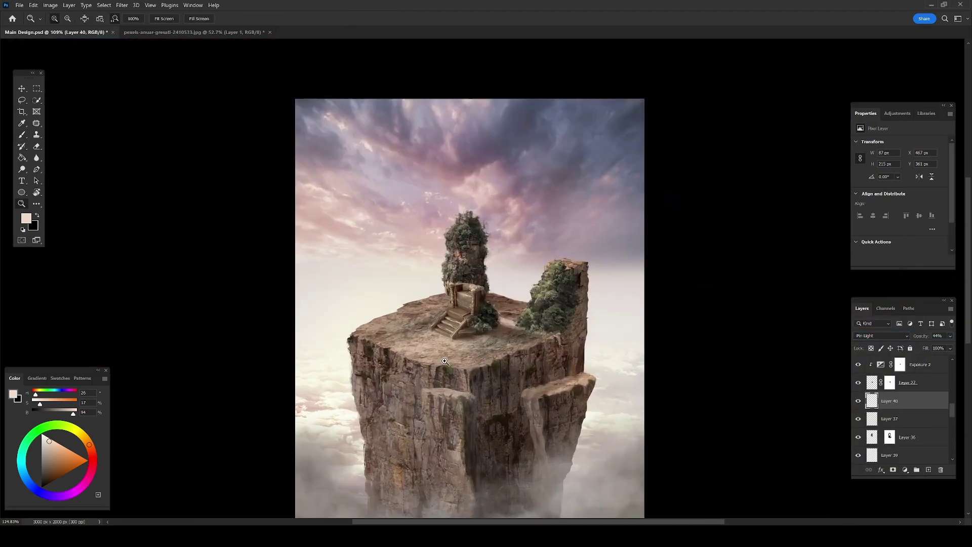
click(444, 361)
Add a cliff-painting layer and sample olive and brown colours from the rock
scroll(889, 424, down, 2)
click(888, 442)
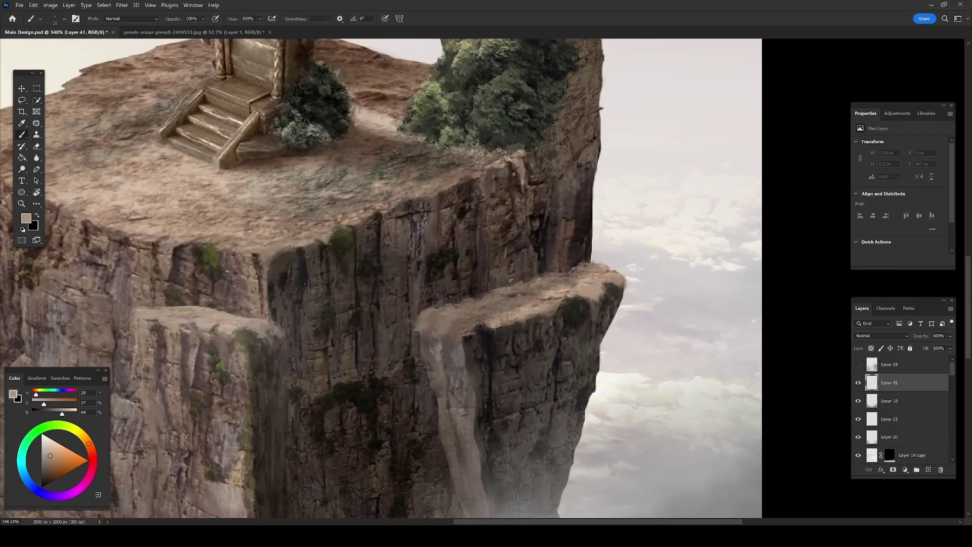
alt+click(461, 271)
scroll(462, 271, left, 2)
alt+click(453, 268)
alt+scroll(451, 263, down, 2)
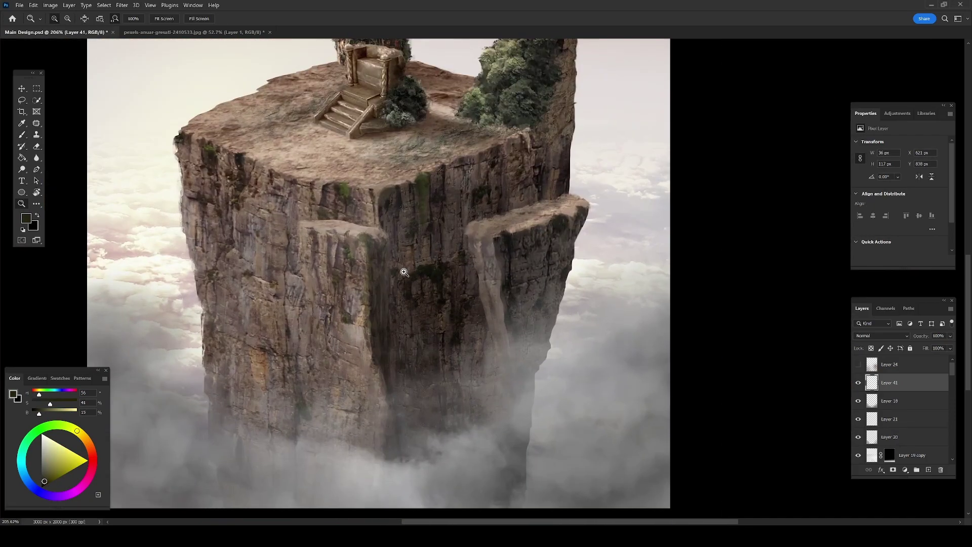
alt+click(363, 238)
scroll(526, 276, up, 1)
alt+click(526, 276)
Target Layer 11's mask, use a 15 px brush, add a layer, and sample dark cliff brown
key(v)
scroll(459, 292, up, 2)
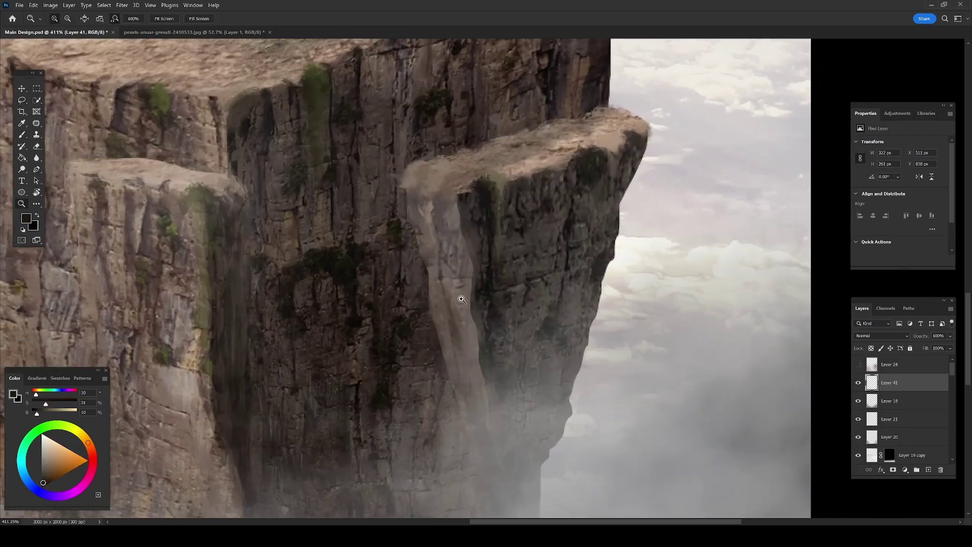
scroll(557, 303, right, 2)
drag(954, 370, 954, 434)
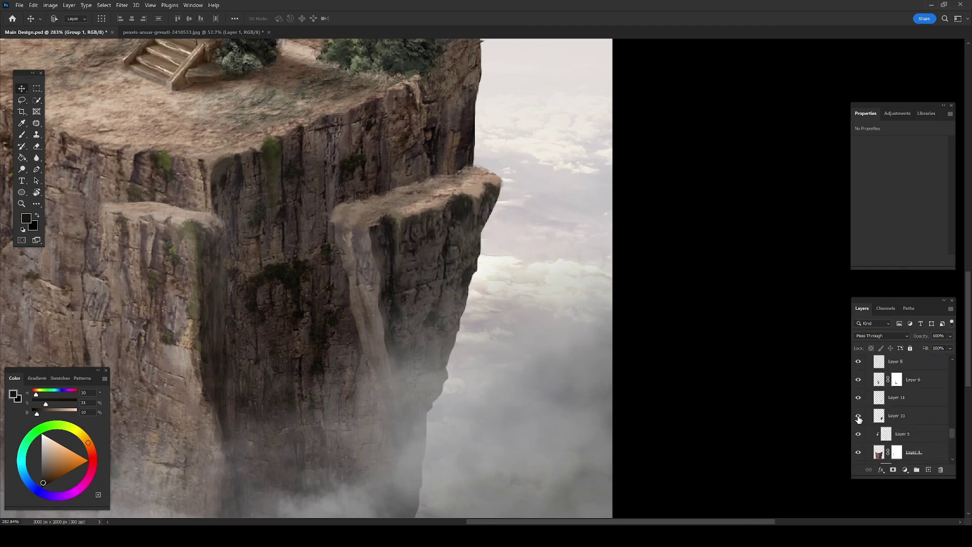
click(896, 398)
key(b)
right_click(481, 257)
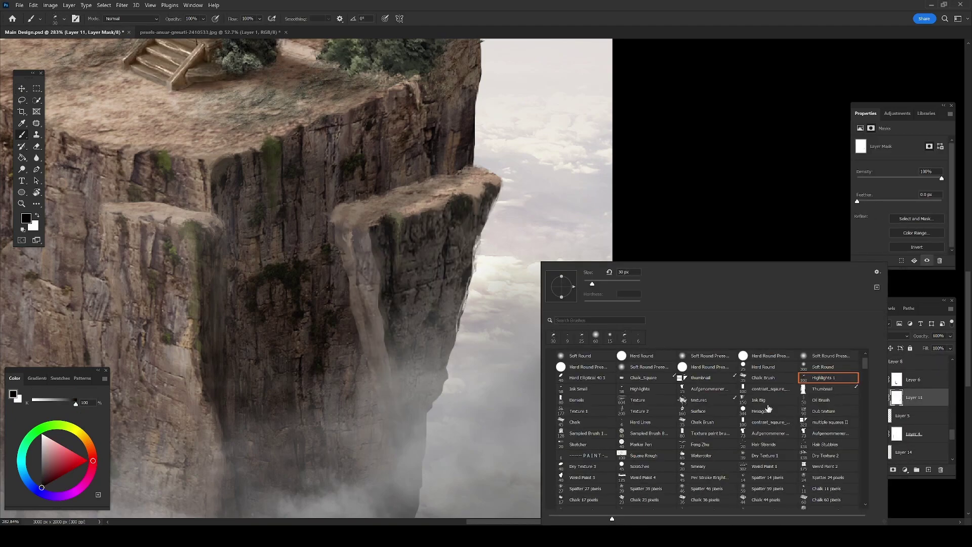
key(Escape)
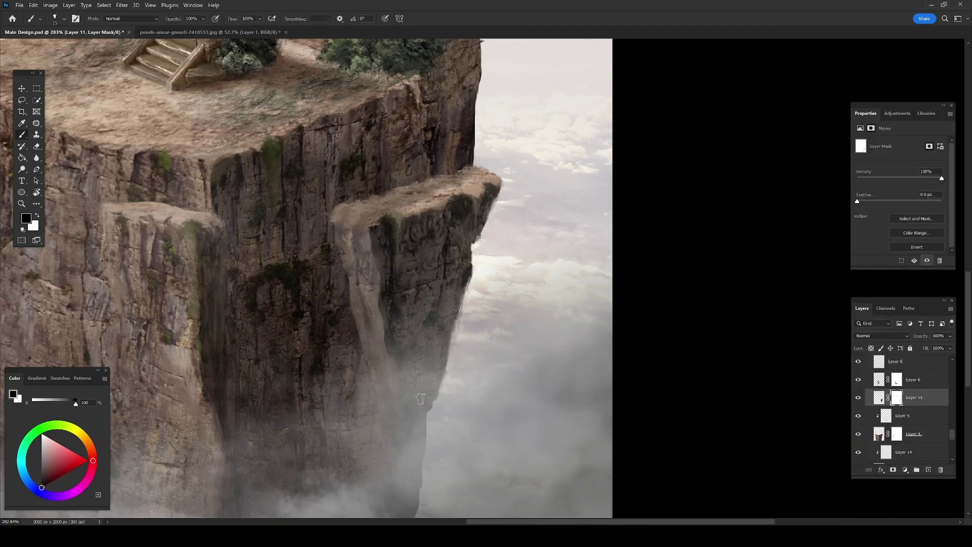
key(ctrl+shift+alt+n)
alt+click(377, 293)
alt+click(329, 231)
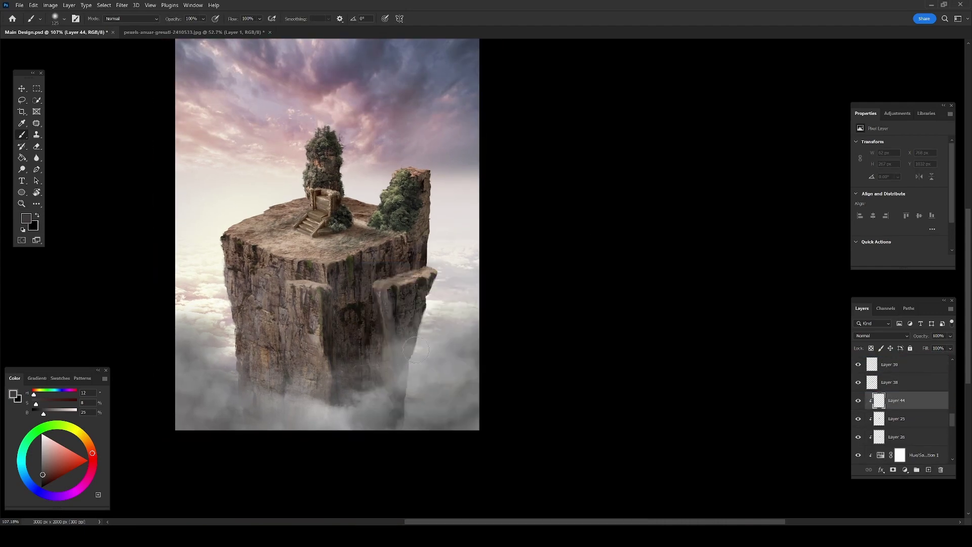
Paint dark brown shading over the lower rock on a new layer
key(bracketright)
key(bracketright)
key(bracketright)
alt+click(330, 265)
click(45, 476)
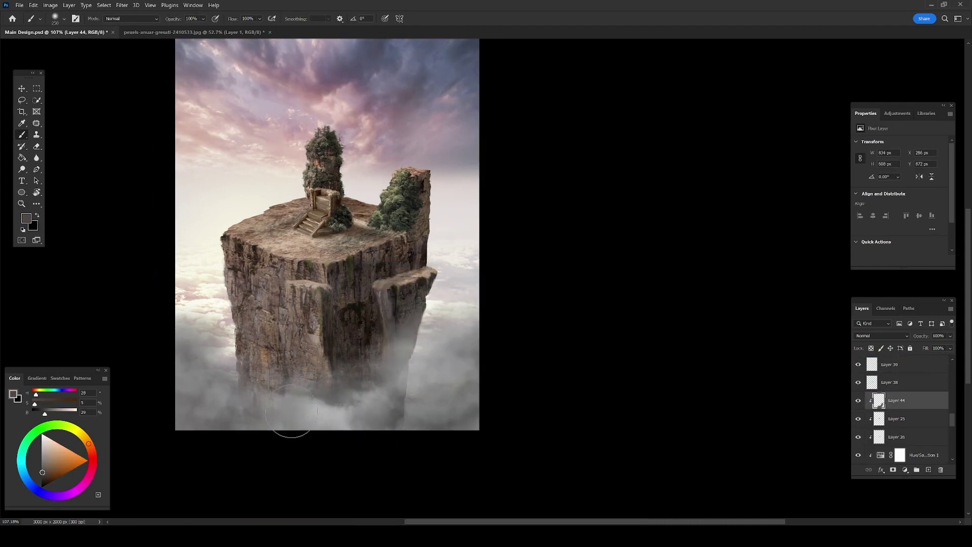
click(929, 470)
click(47, 481)
mouse_move(253, 324)
mouse_down()
mouse_move(364, 419)
mouse_move(284, 344)
mouse_up()
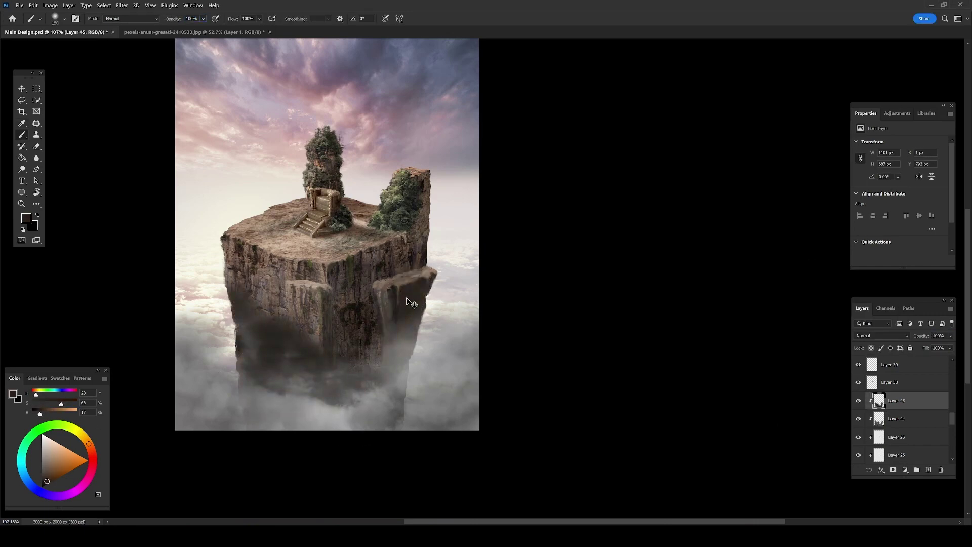
Select Group 1 from the layers under the throne
key(v)
scroll(359, 258, up, 5)
right_click(359, 257)
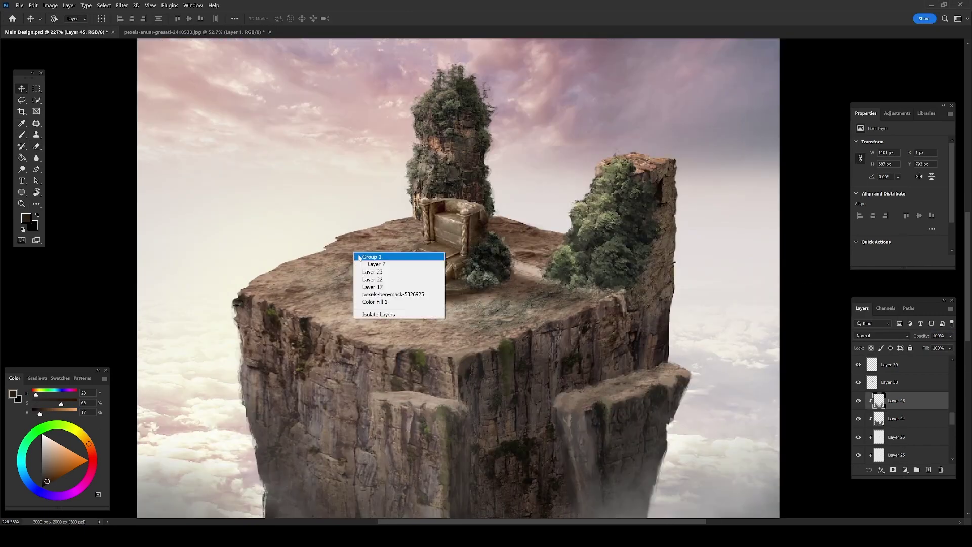
click(359, 257)
key(b)
right_click(347, 228)
key(Escape)
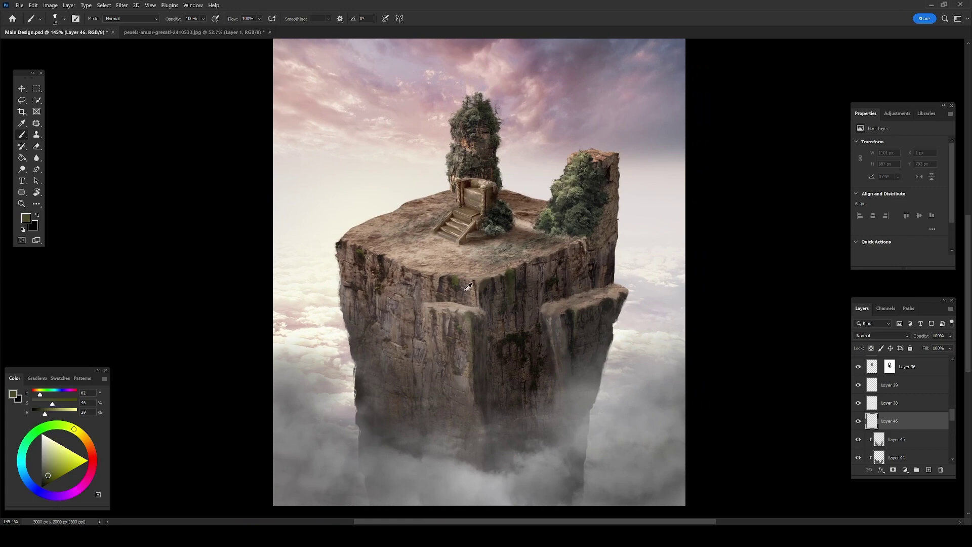
Add a new roots layer beneath Layer 46 and choose a strand-like brush tip
right_click(658, 337)
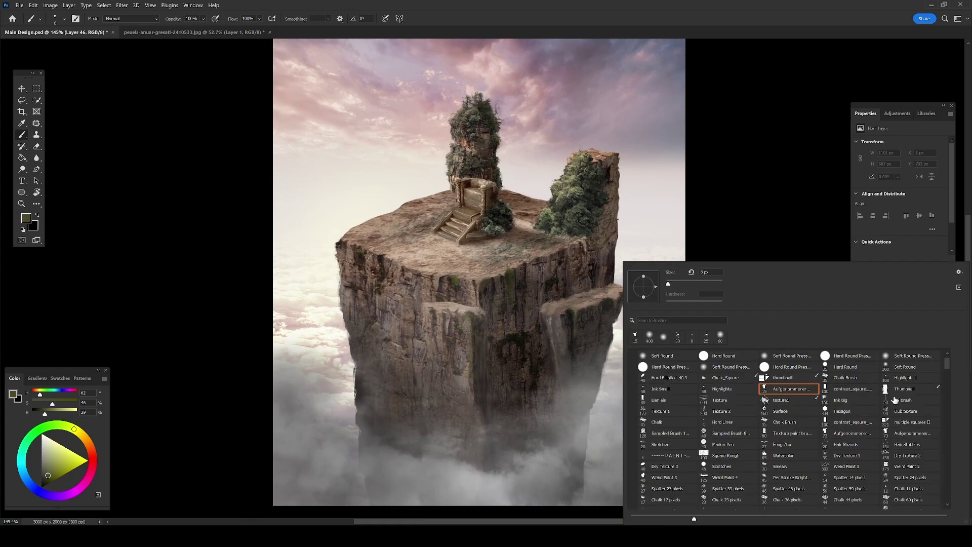
key(Escape)
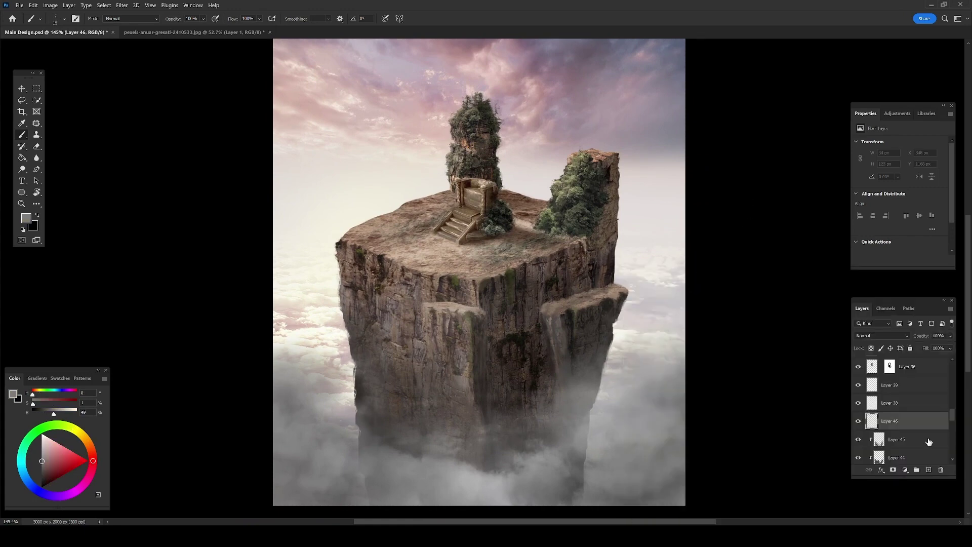
key(ctrl+shift+alt+n)
key(ctrl+bracketleft)
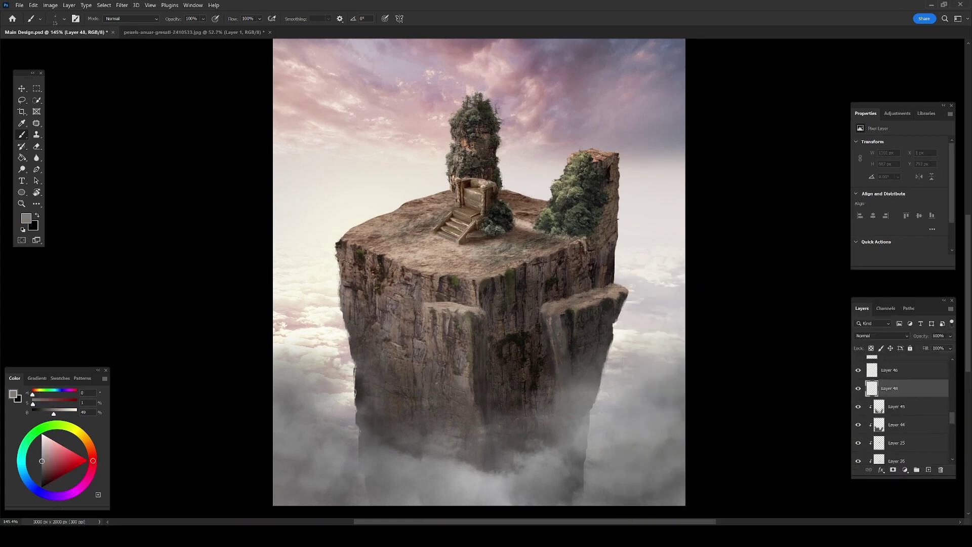
right_click(610, 354)
double_click(601, 379)
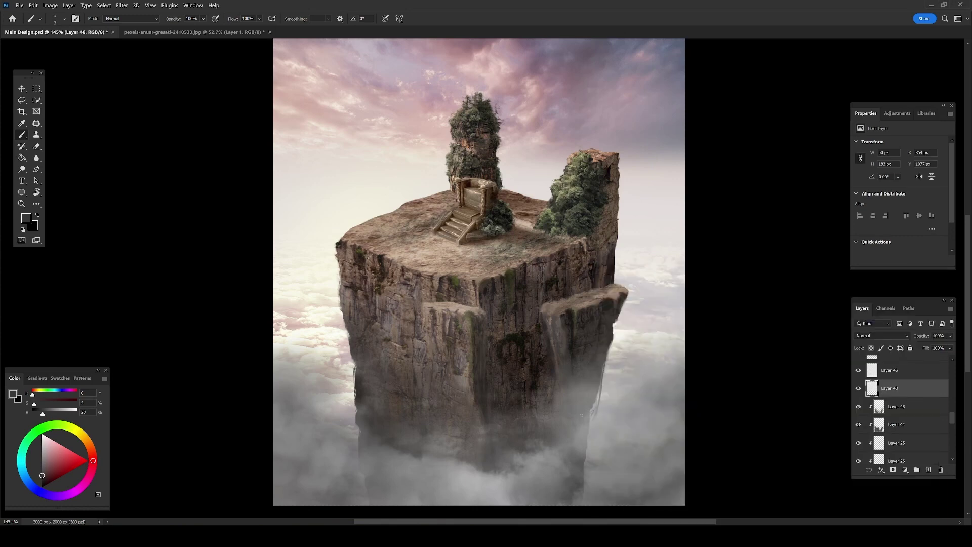
Paint hanging roots and green vines along the cliff edges, then lasso the left-edge vines
scroll(624, 294, up, 5)
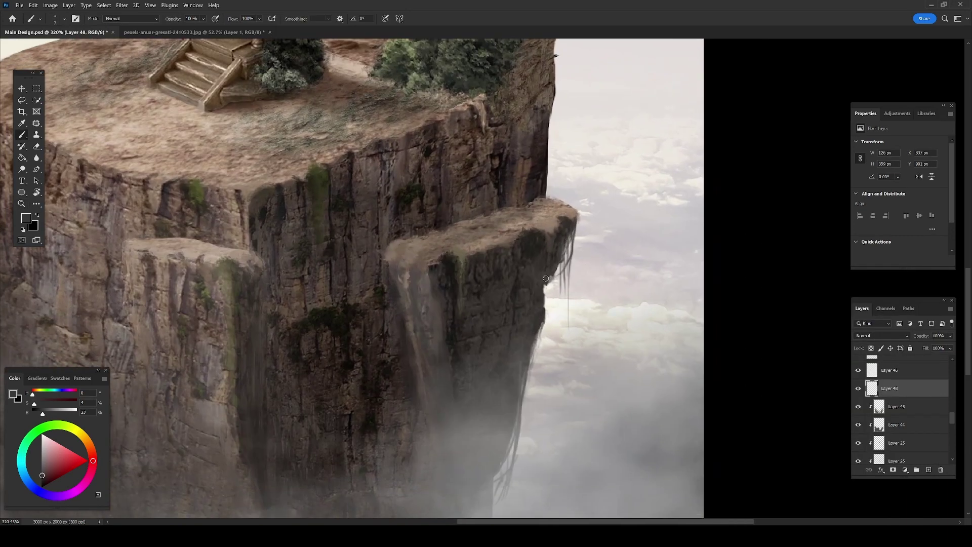
key(ctrl+0)
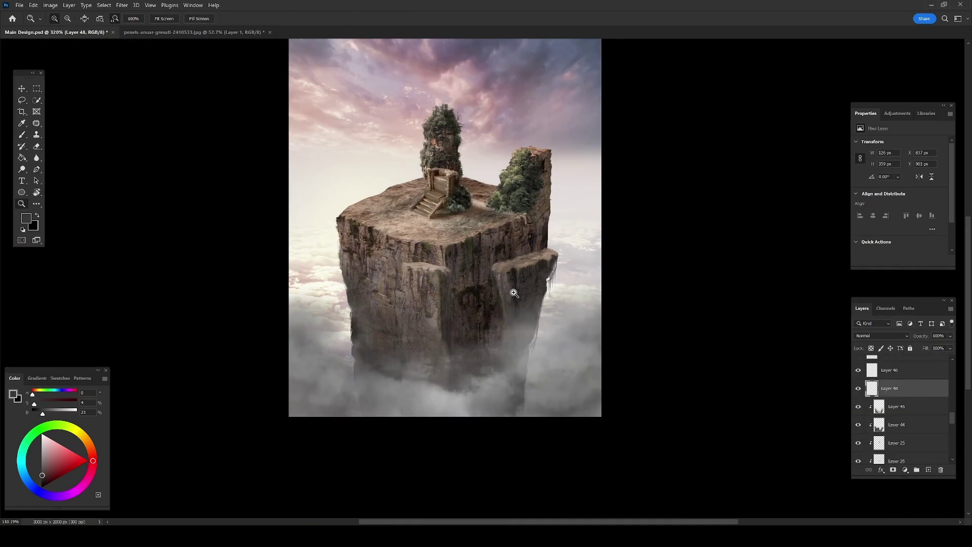
scroll(555, 307, up, 5)
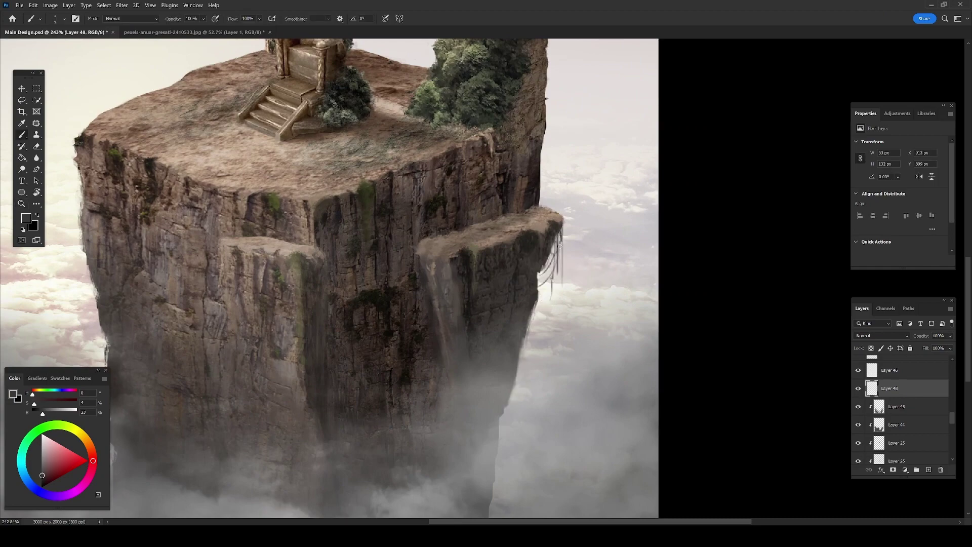
scroll(553, 240, down, 3)
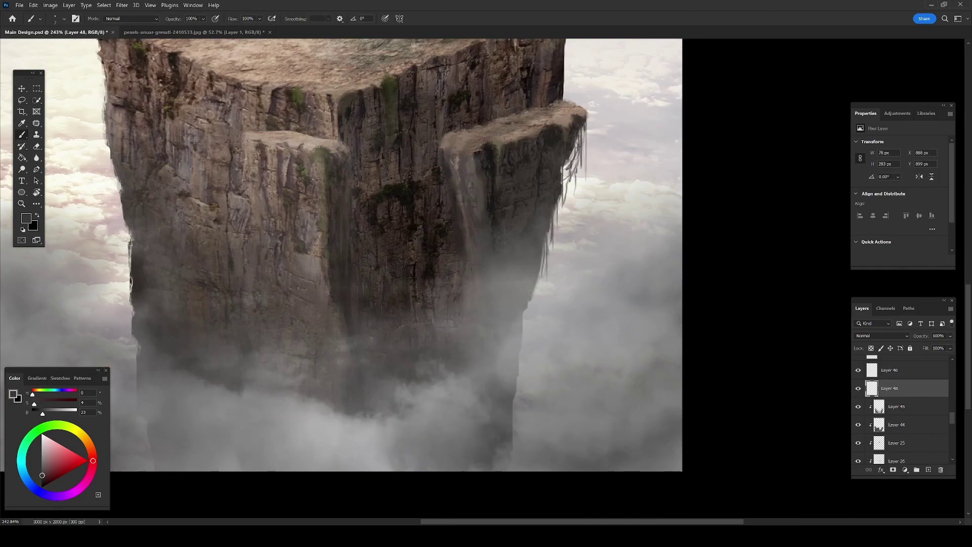
scroll(556, 204, up, 2)
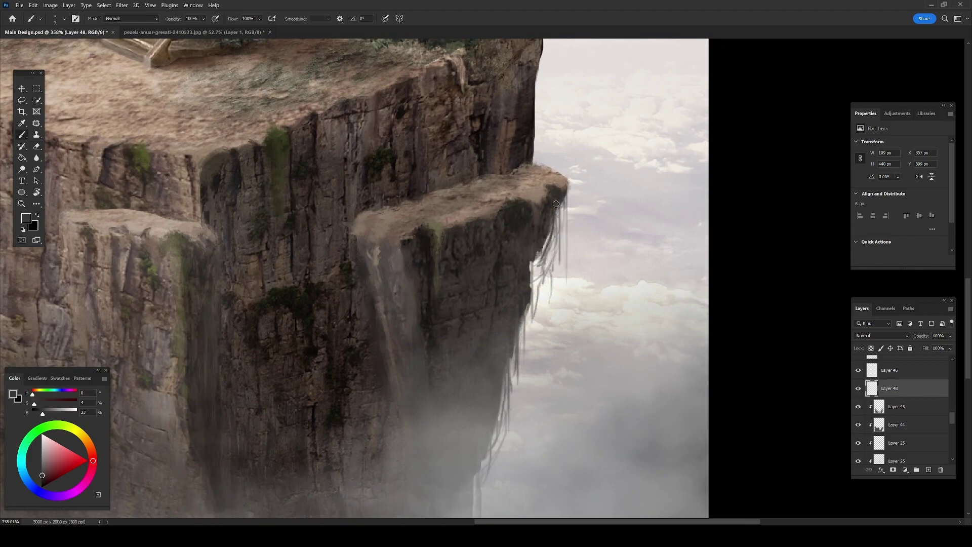
scroll(529, 274, down, 2)
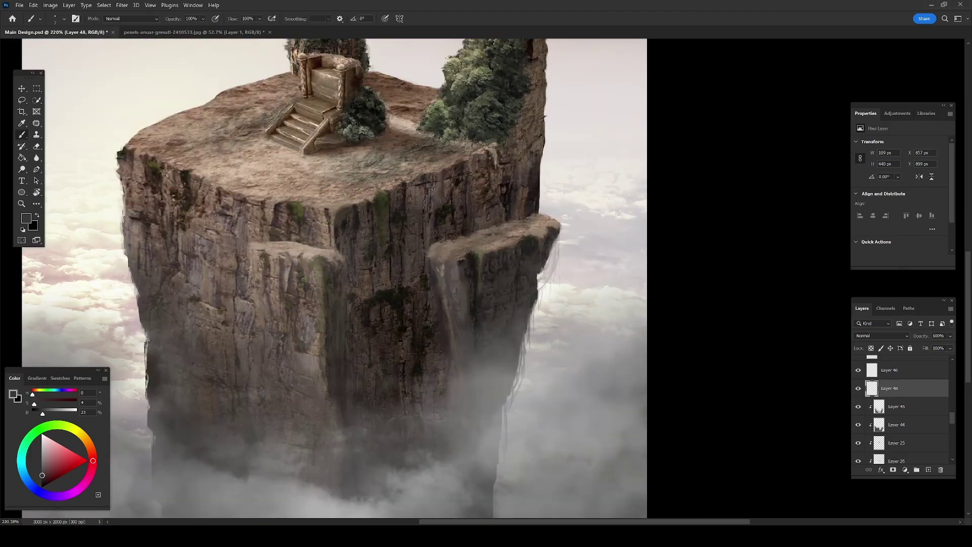
scroll(553, 252, up, 2)
scroll(543, 276, down, 10)
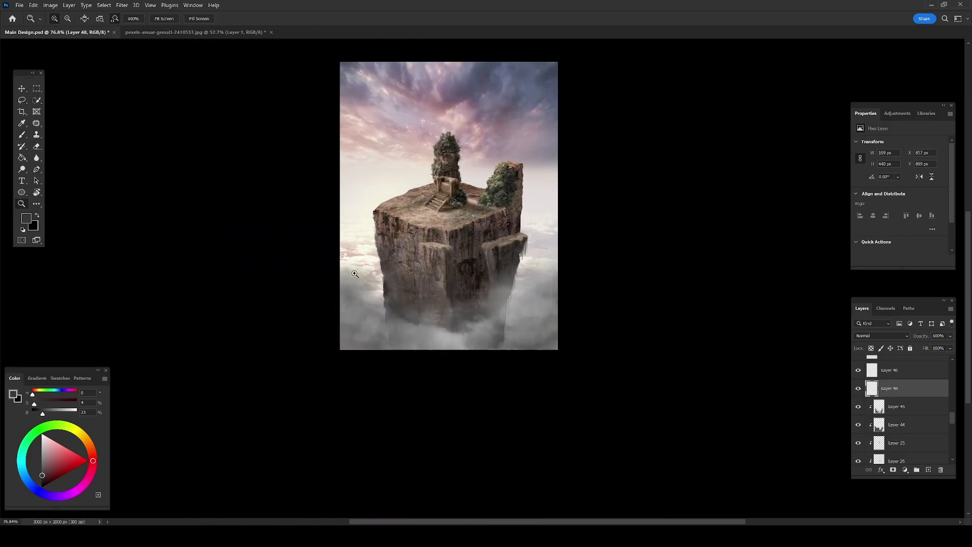
scroll(403, 231, up, 9)
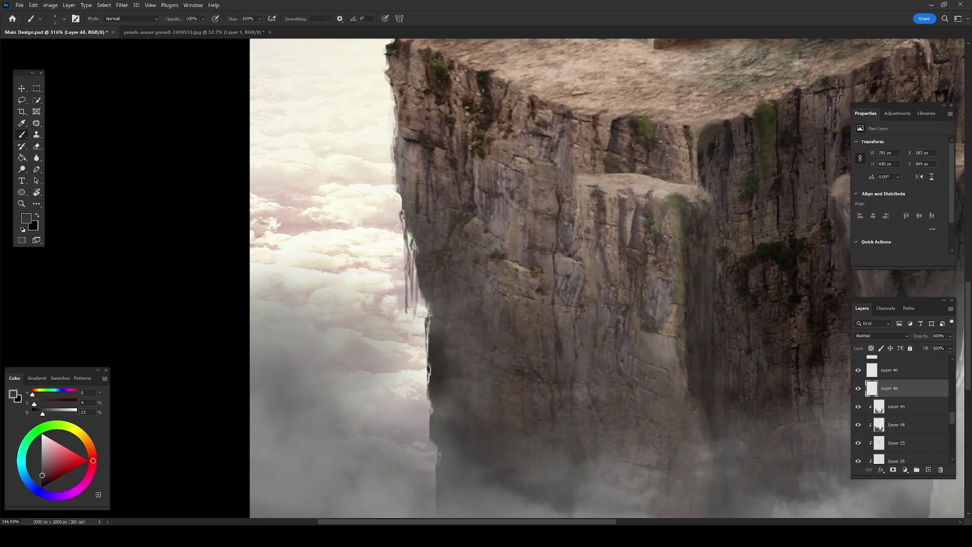
scroll(429, 235, down, 10)
scroll(429, 236, up, 12)
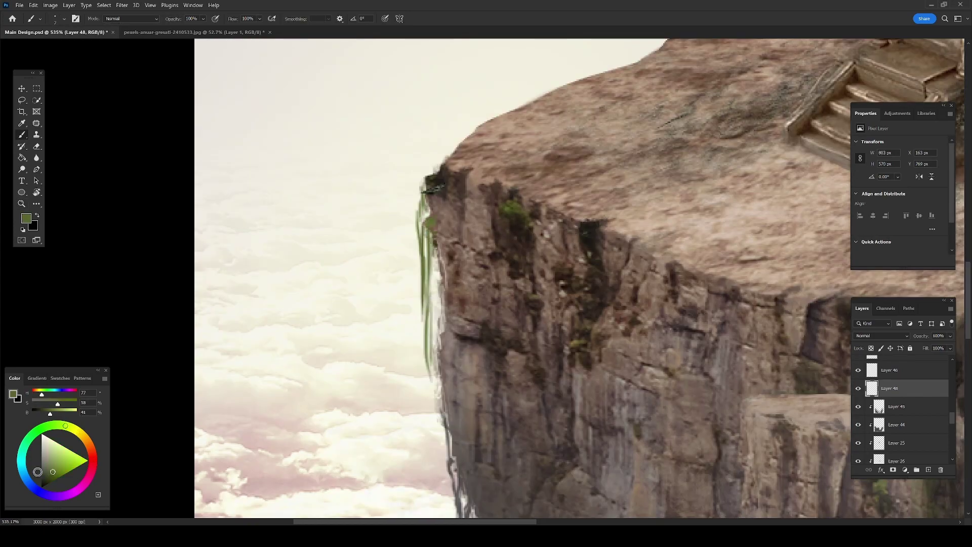
scroll(288, 268, down, 2)
scroll(288, 269, down, 2)
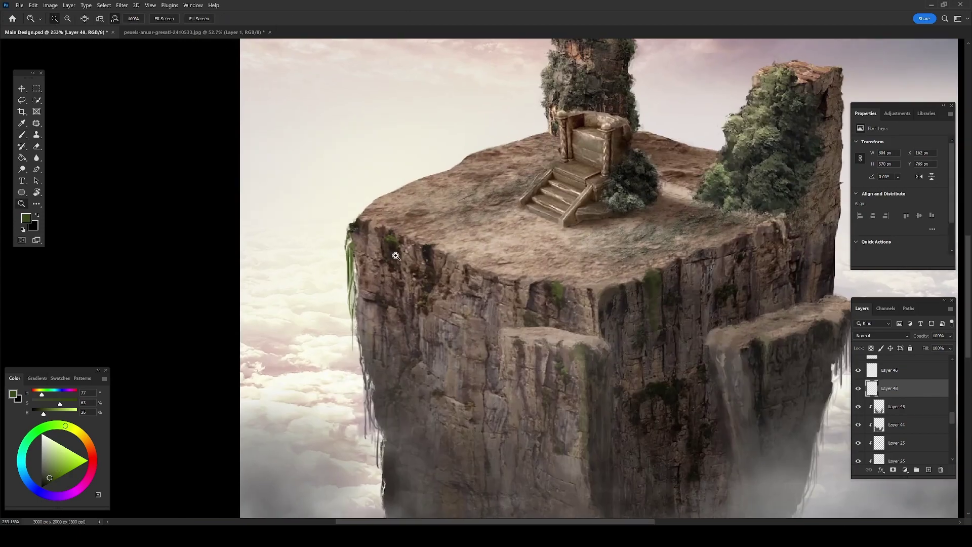
key(l)
drag(354, 206, 357, 208)
Mute the vines' green with Hue/Saturation and set white as the painting colour
key(ctrl+u)
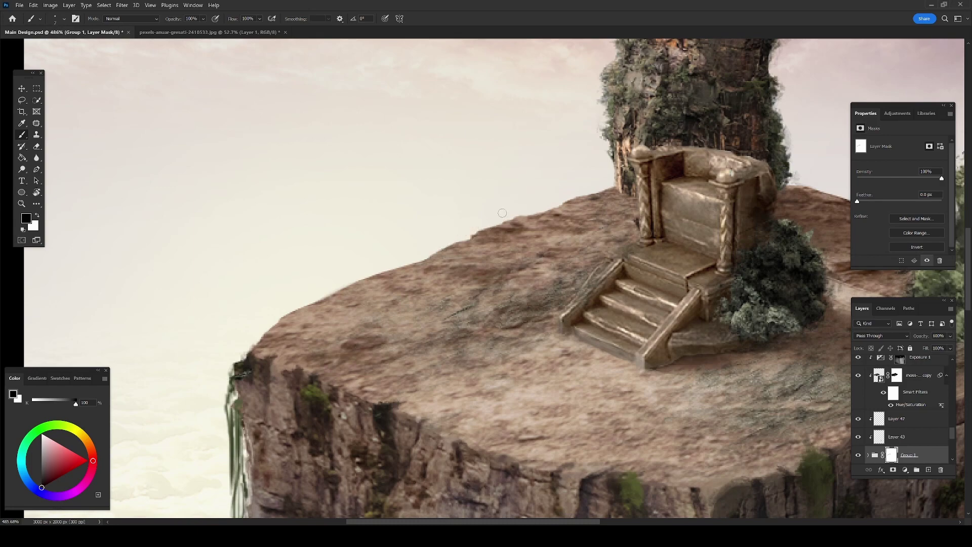
drag(503, 213, 550, 203)
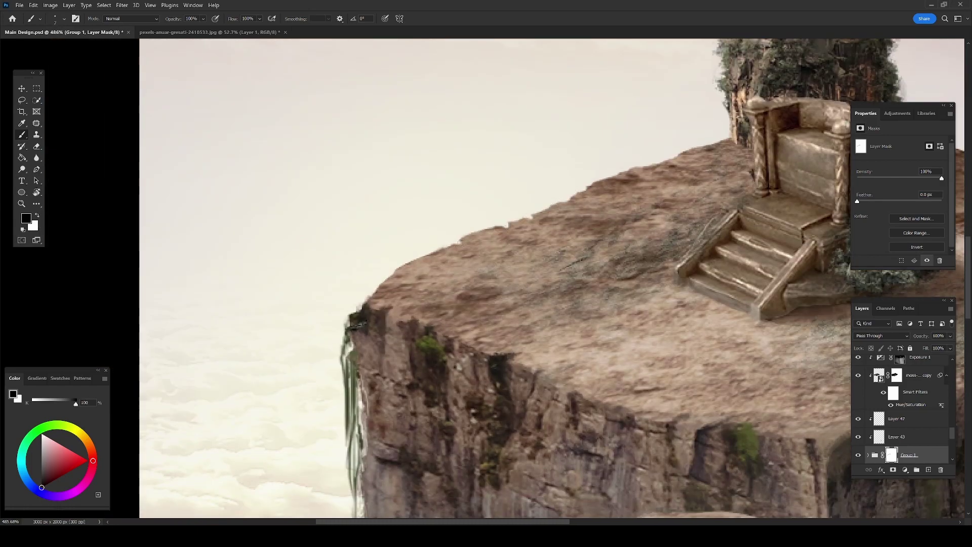
scroll(377, 288, up, 1)
key(x)
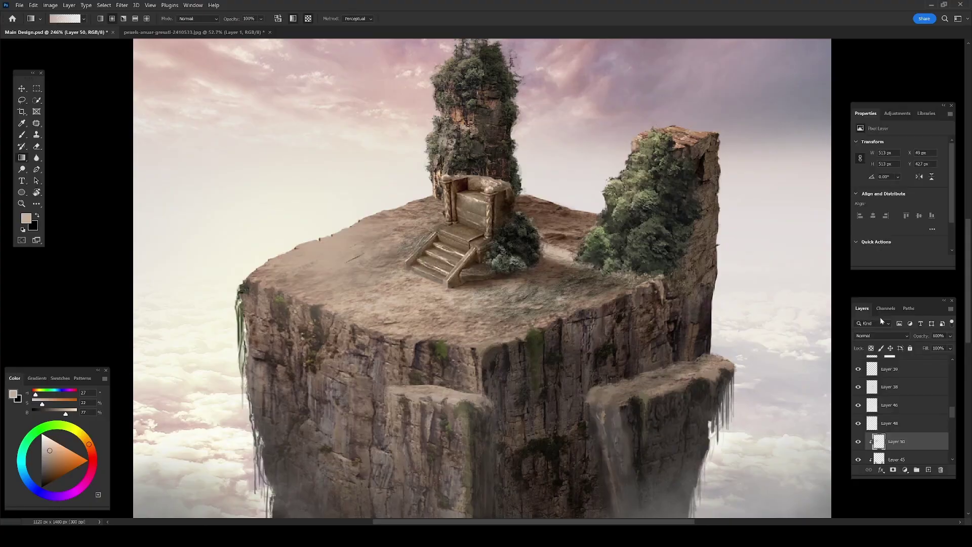
Set Layer 50 to Hard Light at 56% opacity
click(881, 336)
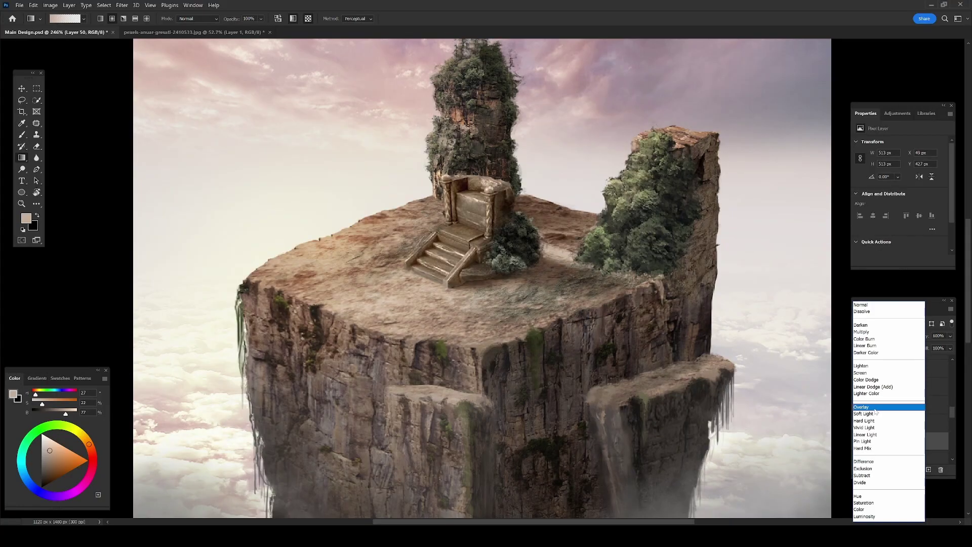
click(868, 404)
key(ctrl+a)
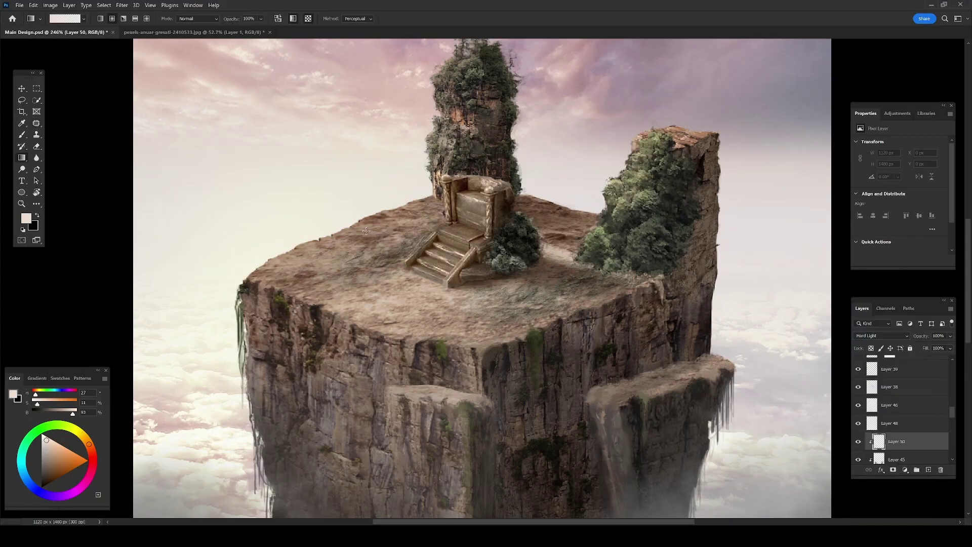
key(4)
key(8)
double_click(916, 441)
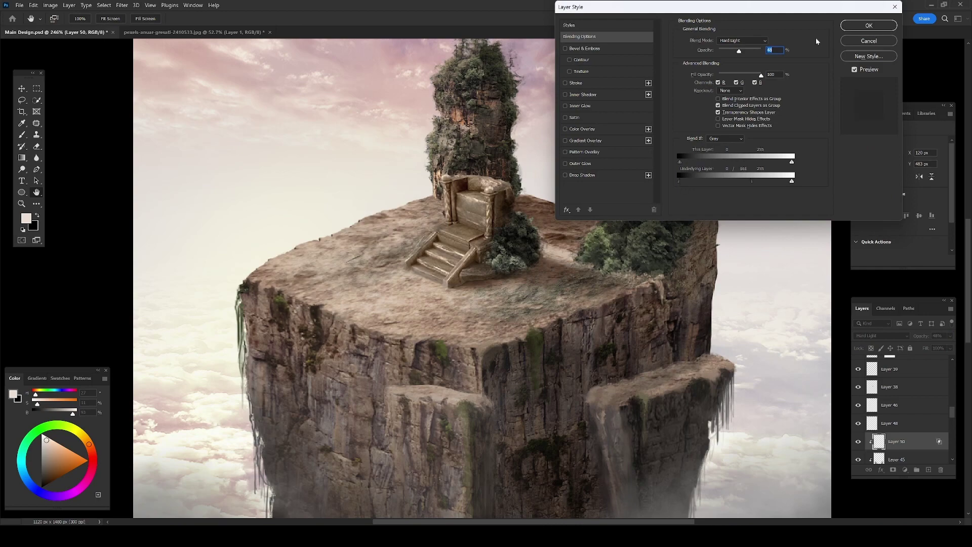
text(56)
key(Return)
Lasso the plateau patch and fill it with a dark brown gradient on a new Multiply layer
key(ctrl+0)
scroll(507, 212, up, 3)
key(l)
drag(461, 192, 553, 223)
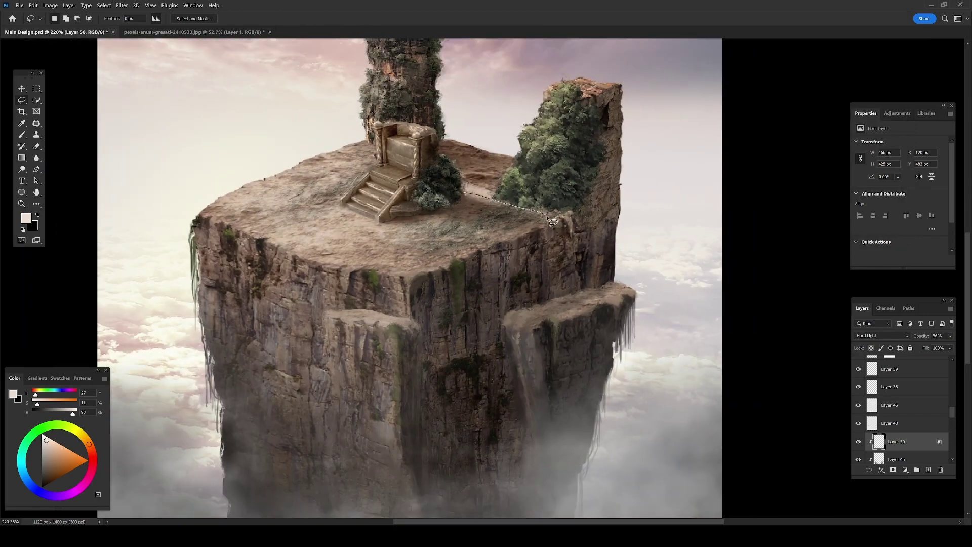
drag(437, 217, 429, 215)
key(g)
key(ctrl+shift+alt+n)
drag(355, 243, 480, 223)
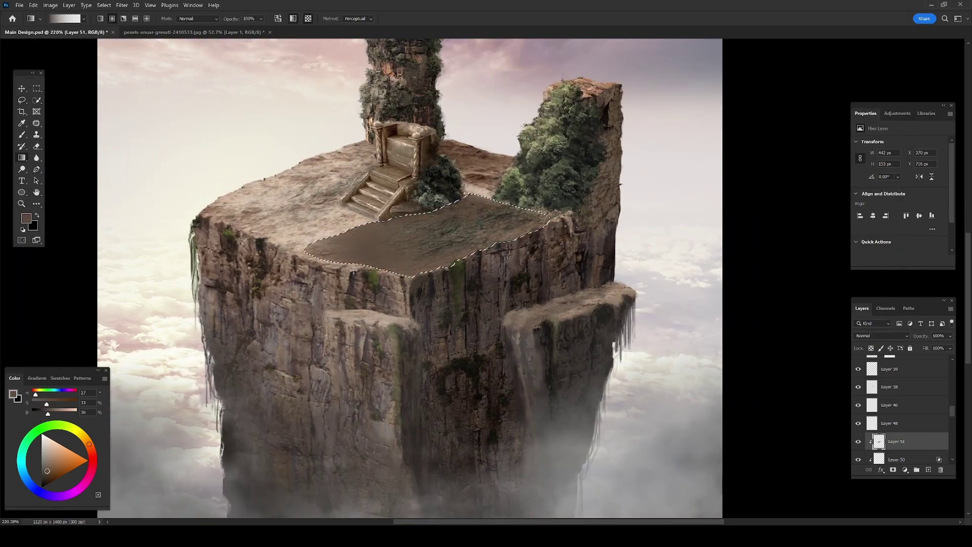
click(881, 336)
Blend the shadow layer and mask it with a soft black brush to lighten the plateau
double_click(930, 441)
drag(793, 182, 778, 168)
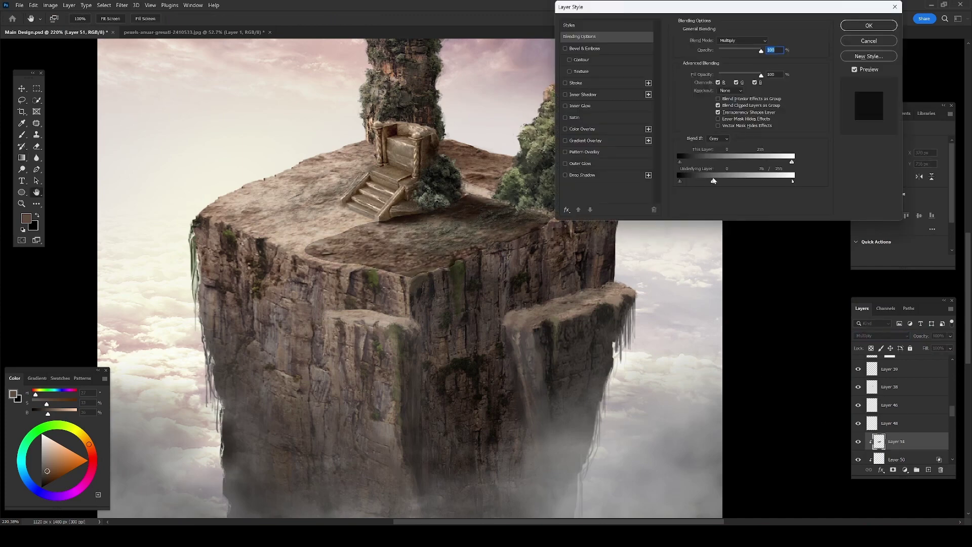
key(Return)
click(893, 470)
key(b)
key(x)
right_click(327, 227)
double_click(554, 319)
drag(314, 237, 338, 285)
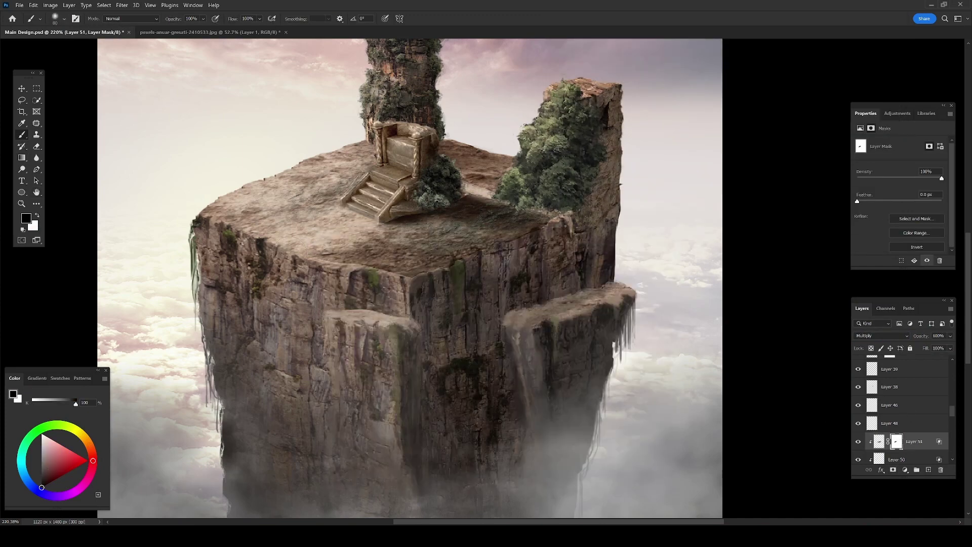
drag(493, 196, 385, 248)
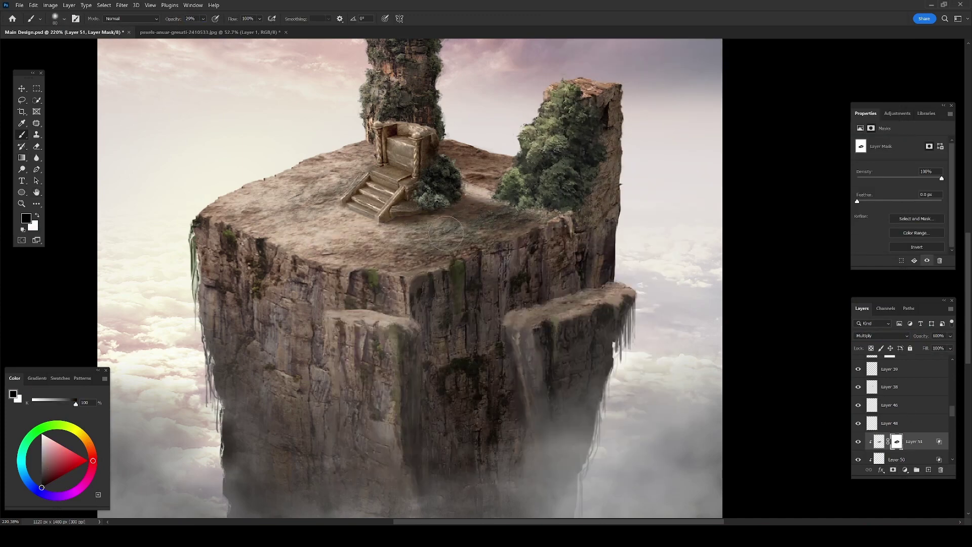
key(ctrl+0)
key(x)
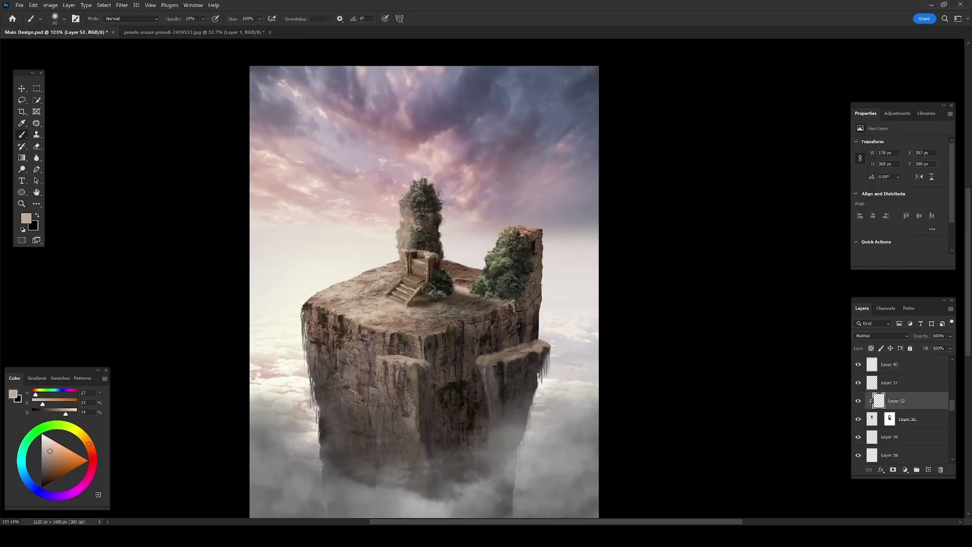
Set Layer 52 to Hard Light and paint Blend If–softened cliff-top highlights on a new Hard Light layer
click(881, 335)
click(871, 419)
drag(952, 406, 954, 417)
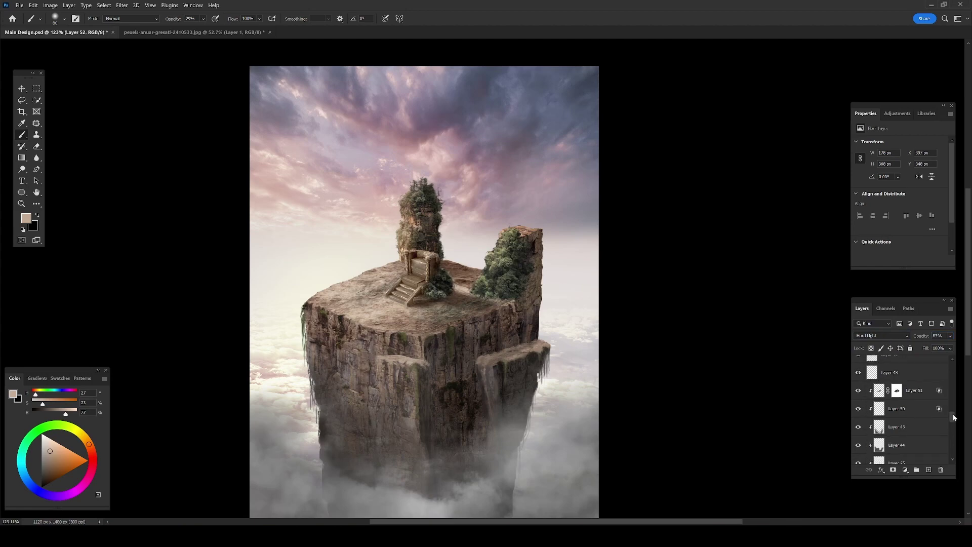
click(911, 390)
click(929, 470)
click(881, 336)
click(873, 428)
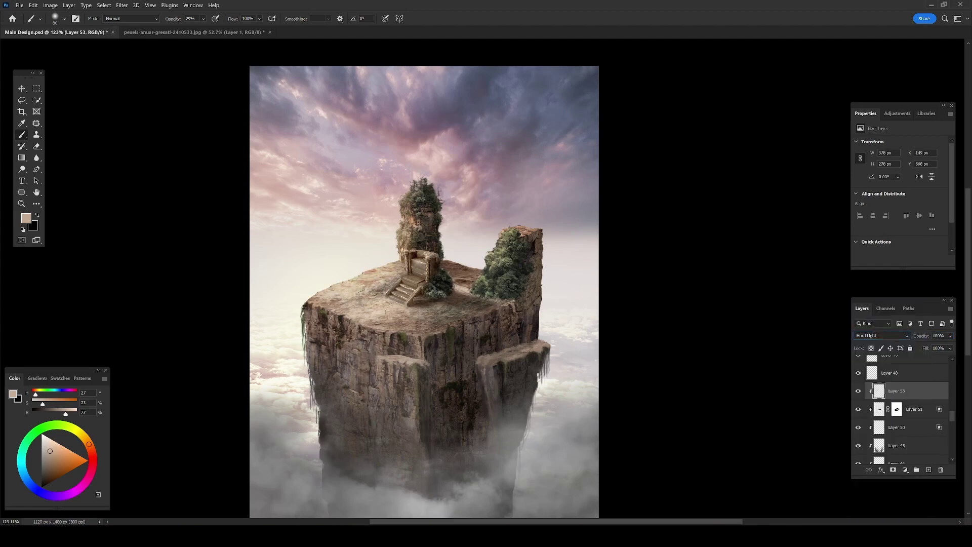
drag(357, 307, 309, 406)
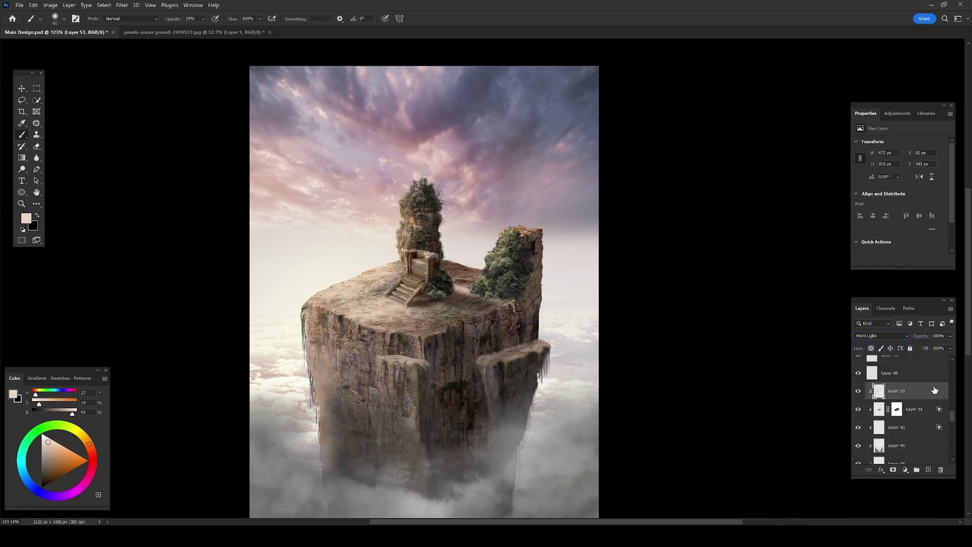
double_click(916, 390)
drag(678, 181, 724, 180)
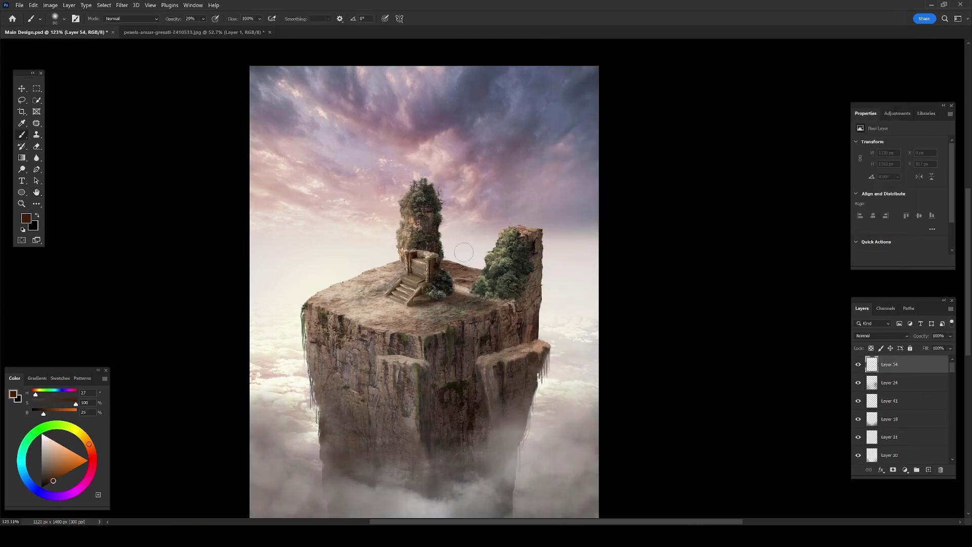
Paint a warm Linear Dodge (Add) glow on the island's left side
right_click(463, 252)
click(881, 335)
click(881, 425)
click(131, 19)
click(132, 120)
key(0)
click(283, 314)
drag(921, 336, 836, 337)
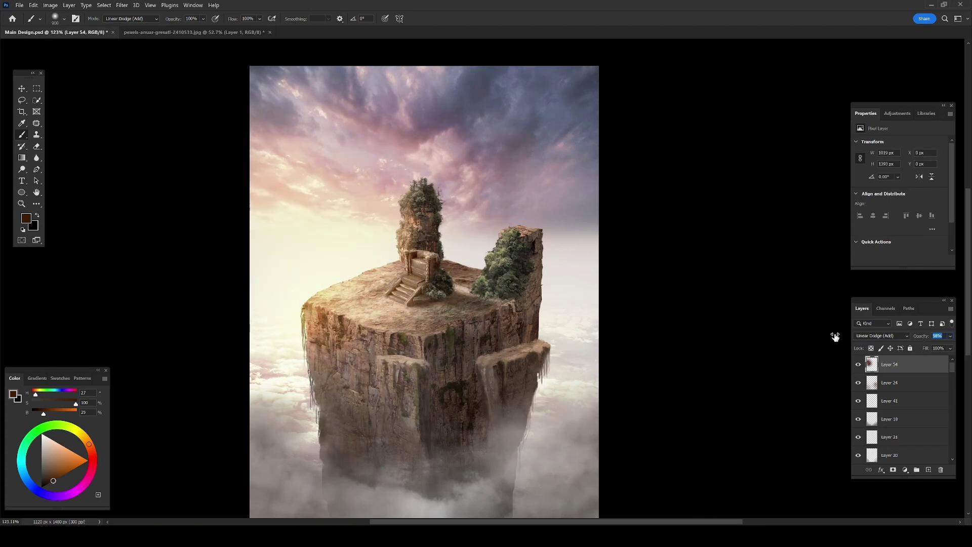
Paint brown over the right cliff face on a new layer with a Normal brush
click(911, 400)
key(ctrl+shift+alt+n)
alt+click(535, 244)
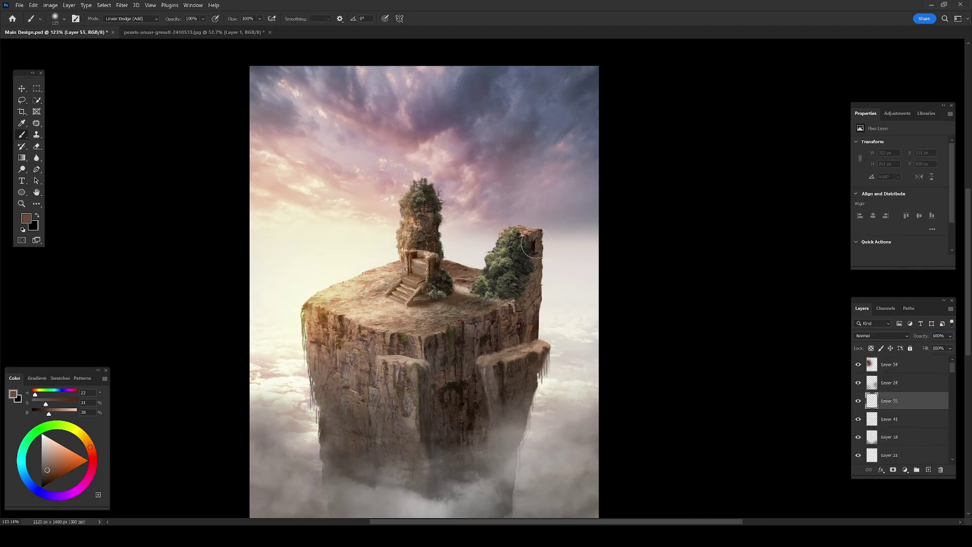
click(130, 19)
click(117, 26)
drag(537, 233, 515, 424)
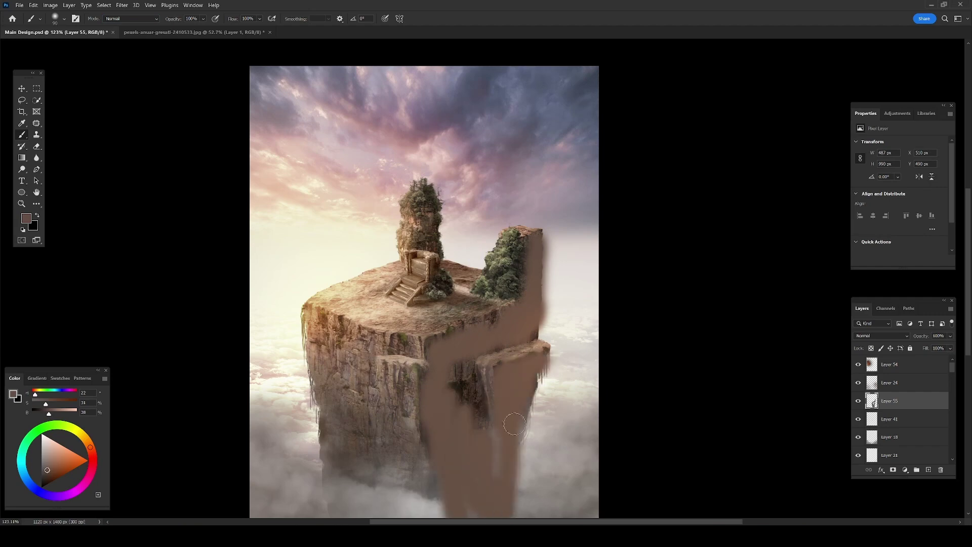
Set the shadow layer to Multiply at 60% opacity and lasso the right cliff edge
drag(889, 400, 889, 458)
click(881, 335)
click(871, 360)
drag(922, 335, 905, 338)
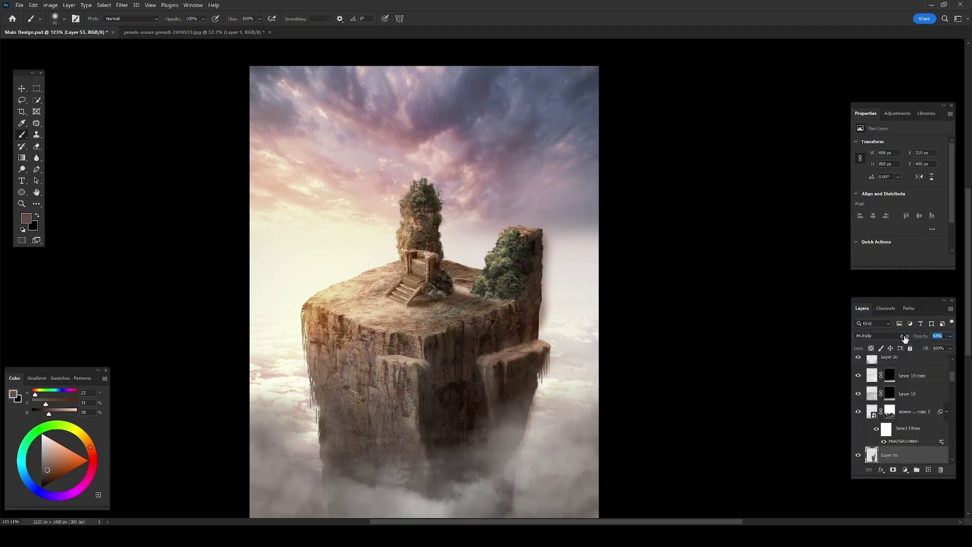
text(60)
key(Return)
key(l)
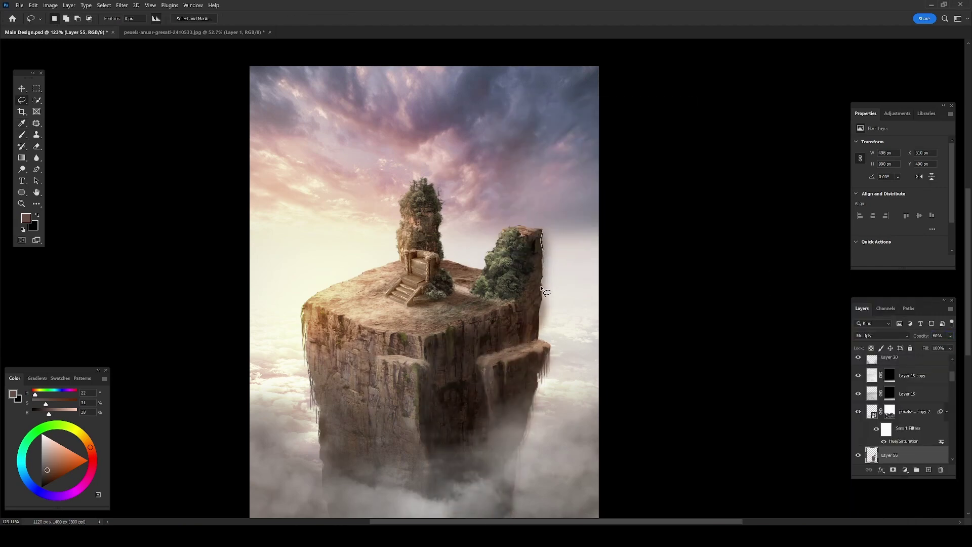
drag(542, 288, 536, 304)
scroll(537, 304, down, 3)
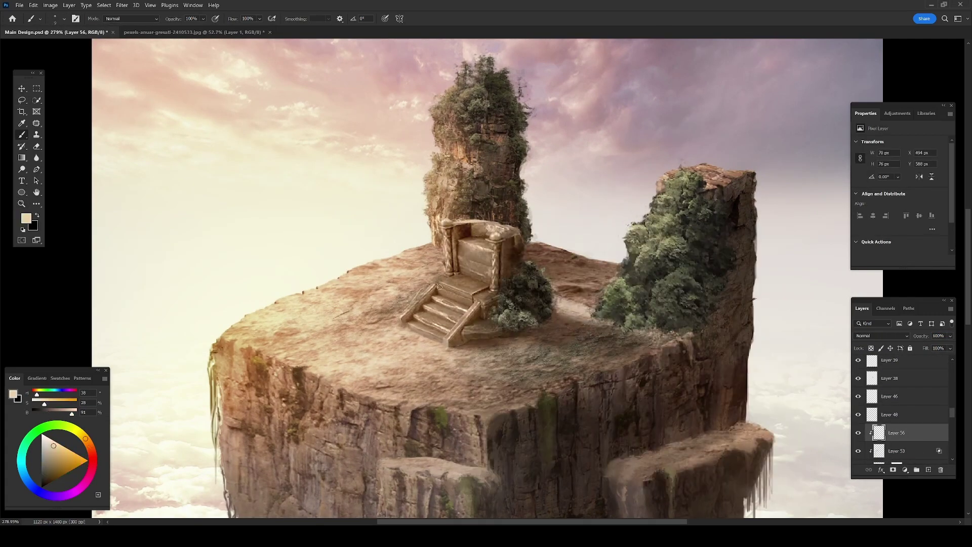
Set Layer 56 to Overlay and brighten the throne steps
click(882, 336)
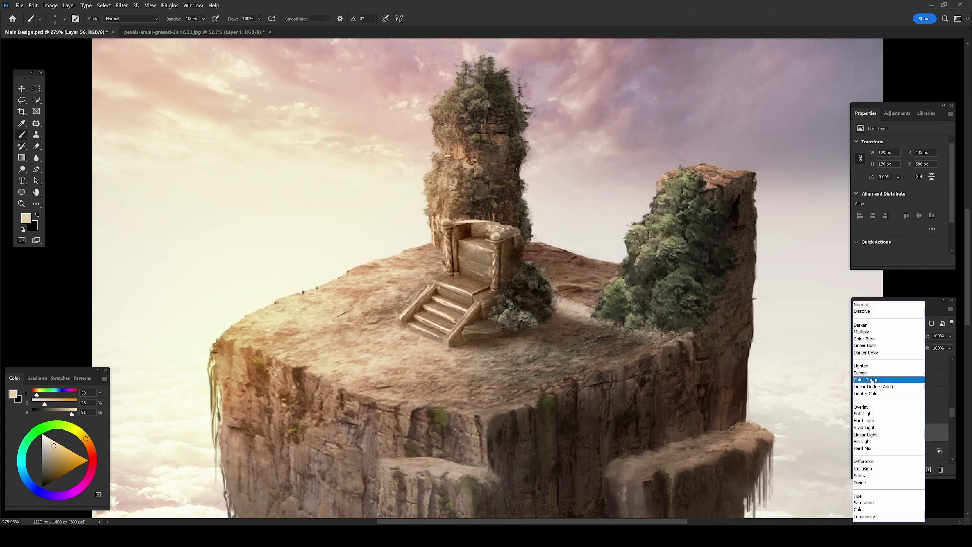
click(883, 407)
key(e)
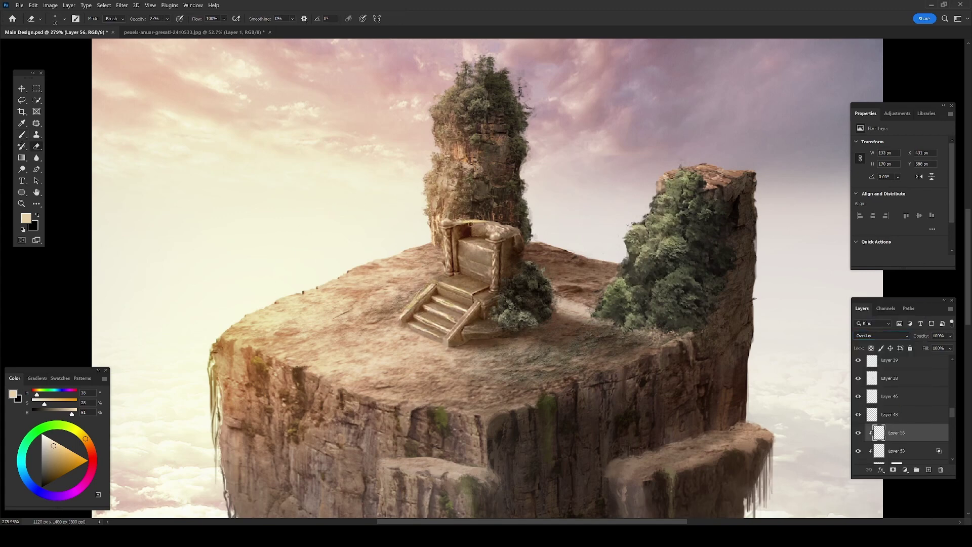
key(b)
key(e)
key(b)
drag(445, 302, 474, 337)
key(e)
key(b)
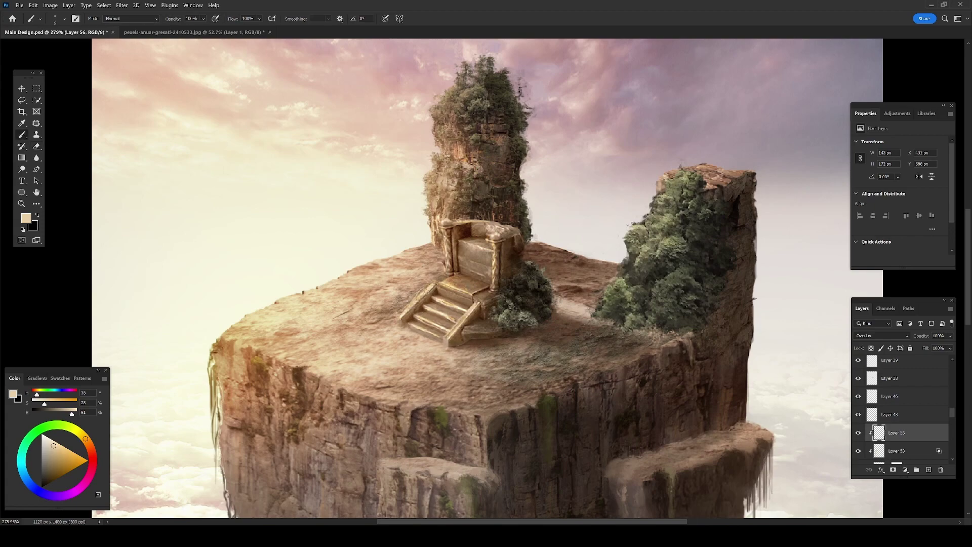
key(ctrl+0)
scroll(541, 278, up, 5)
Brighten the left and right rock ledges with overlay highlights
drag(482, 337, 495, 347)
key(e)
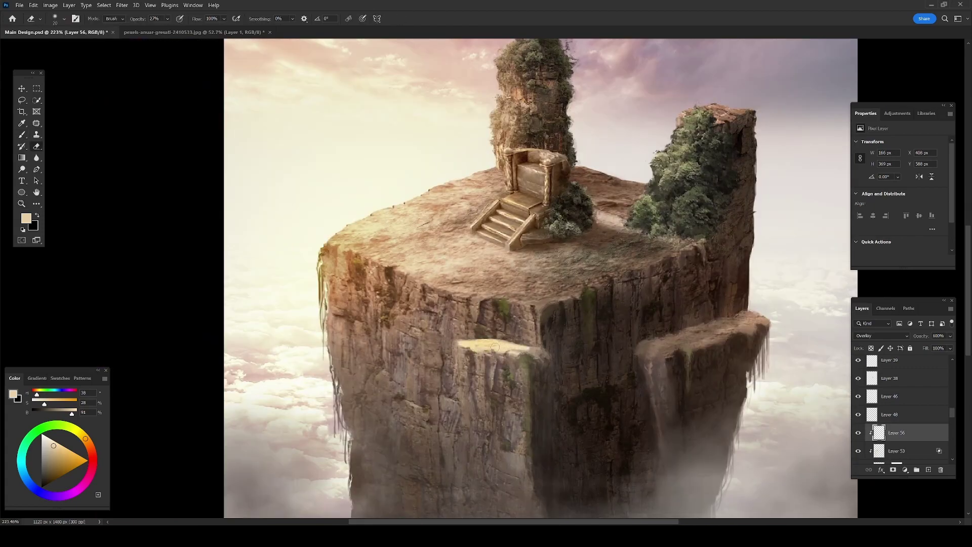
key(b)
drag(758, 322, 630, 306)
drag(554, 334, 628, 306)
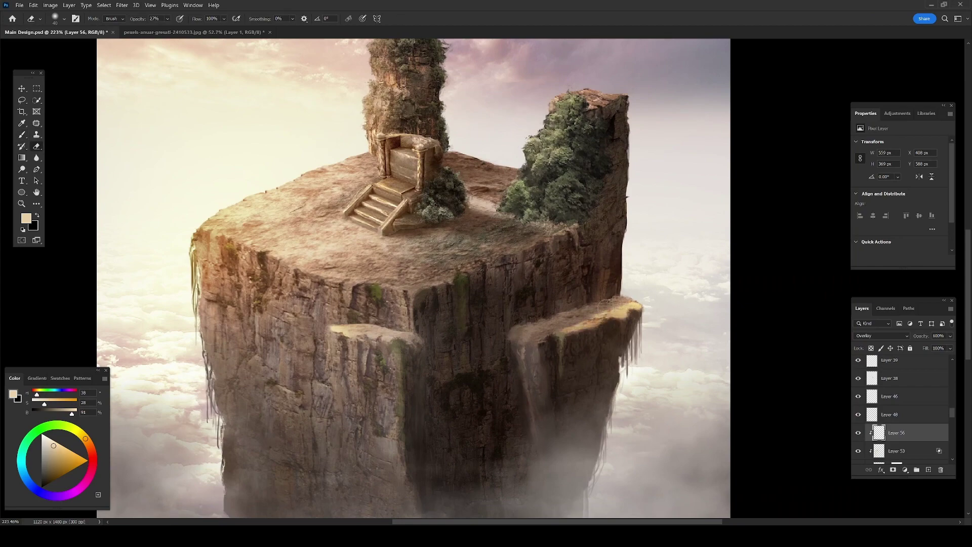
key(ctrl+0)
scroll(509, 258, up, 5)
Add Layer 57 and adjust its Blend If blending options
click(930, 471)
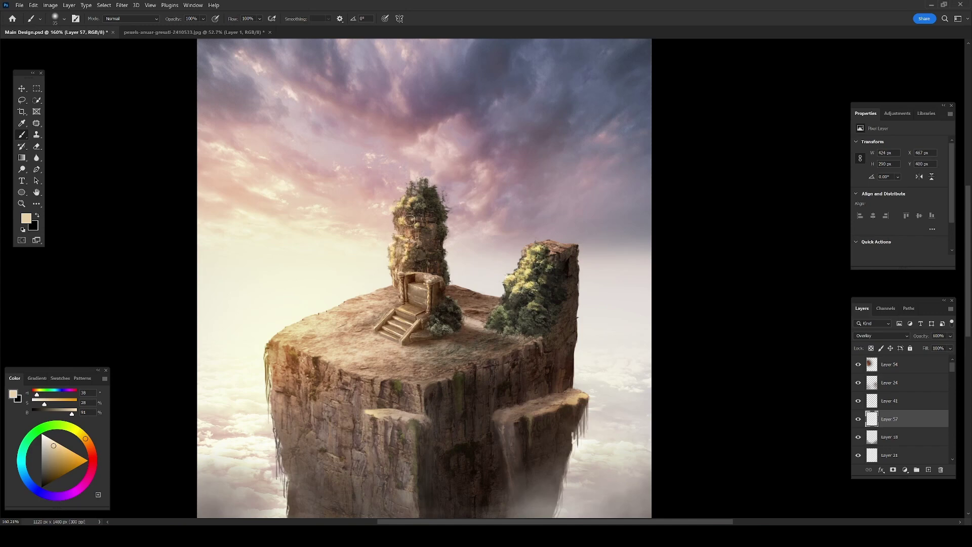
double_click(929, 419)
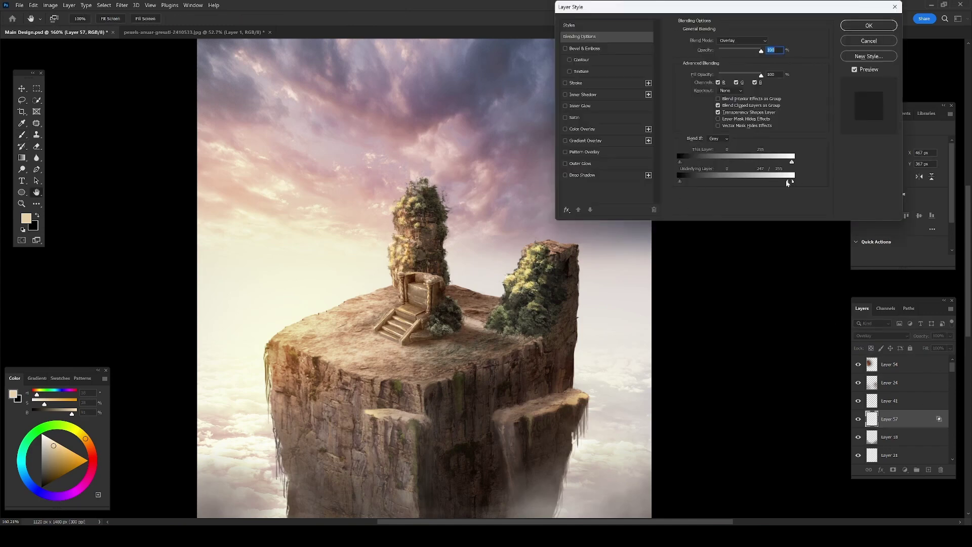
key(Return)
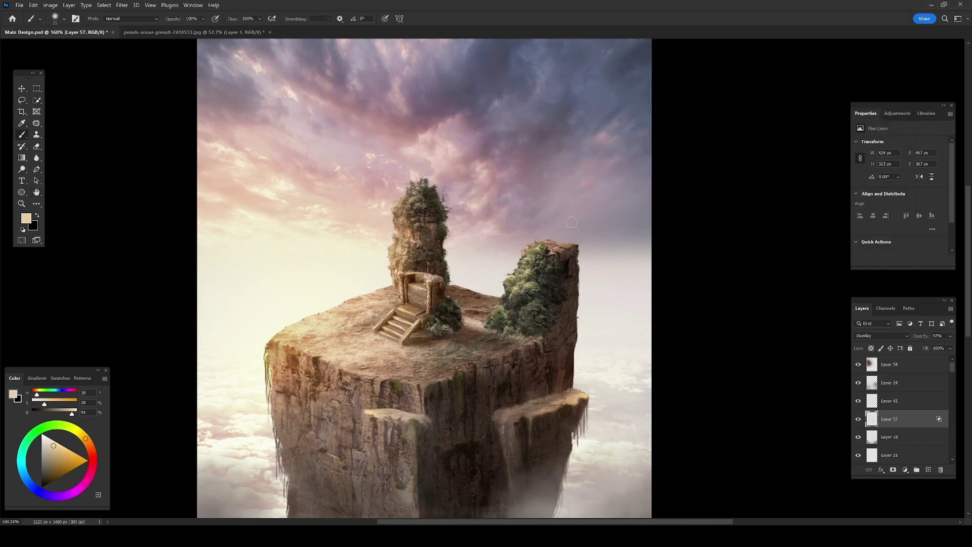
scroll(397, 270, down, 3)
click(397, 270)
key(ctrl+shift+alt+n)
Set up a soft round brush in Linear Dodge (Add) mode with a dark red-brown colour
key(b)
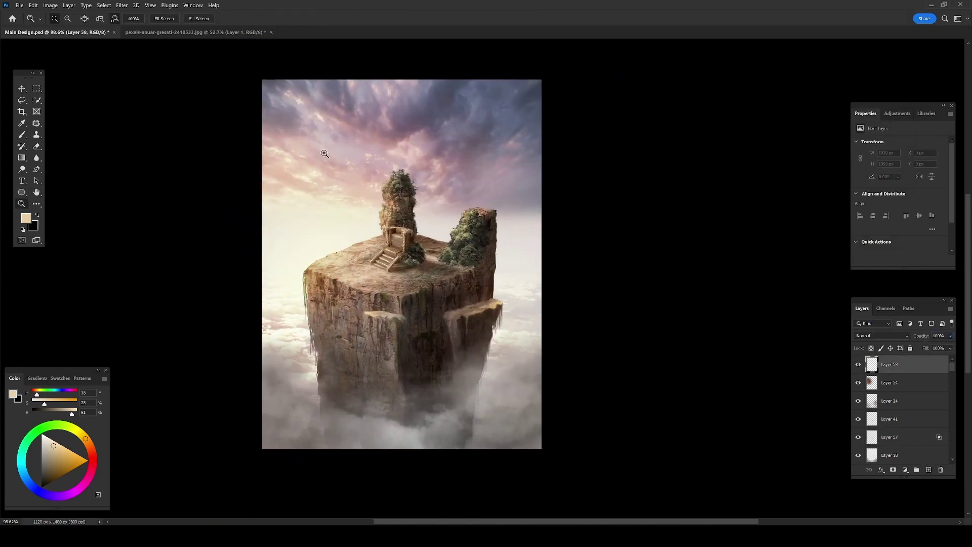
right_click(430, 273)
double_click(701, 366)
click(131, 19)
click(137, 86)
click(882, 336)
click(880, 384)
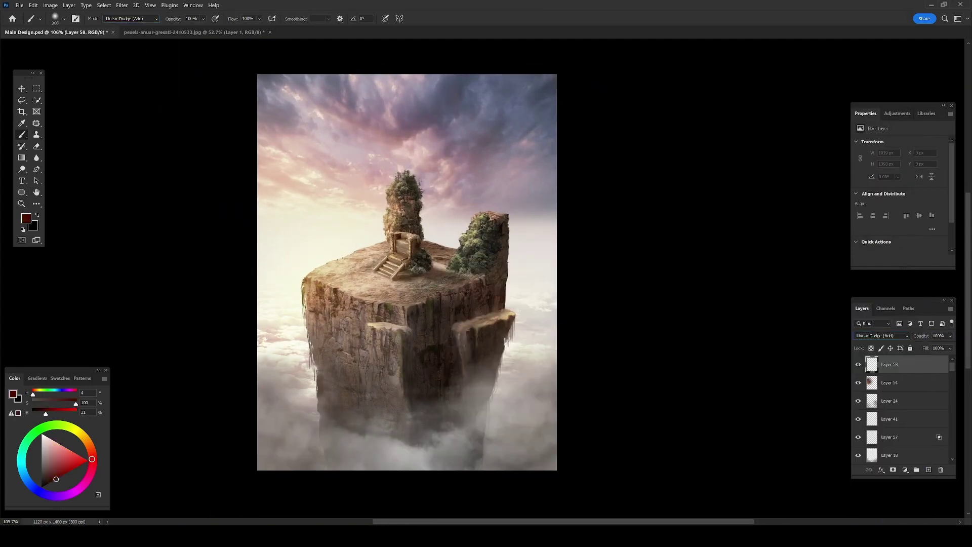
drag(53, 464, 56, 479)
Paint a warm sun glow across the upper sky with a larger brush
click(392, 103)
key(ctrl+z)
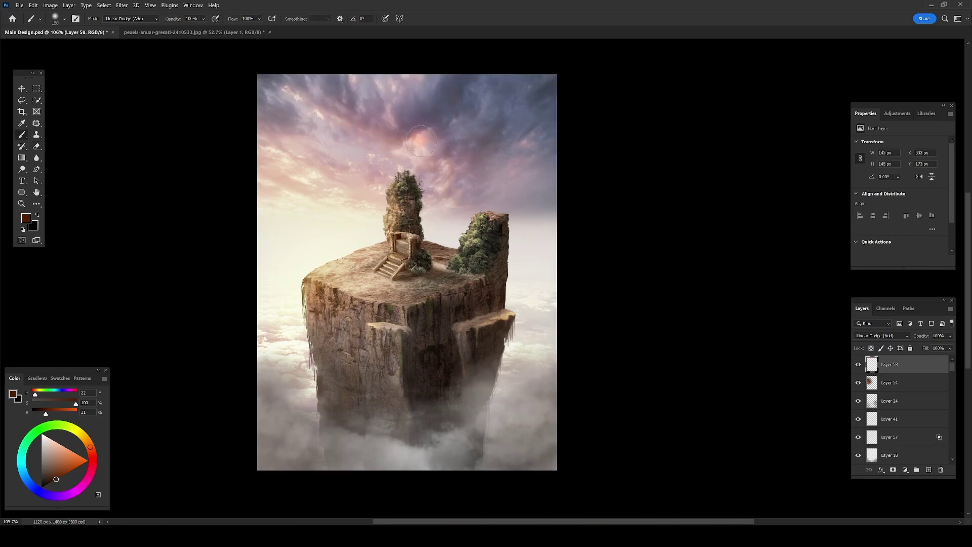
key(bracketright)
click(421, 141)
click(382, 107)
click(352, 146)
click(309, 126)
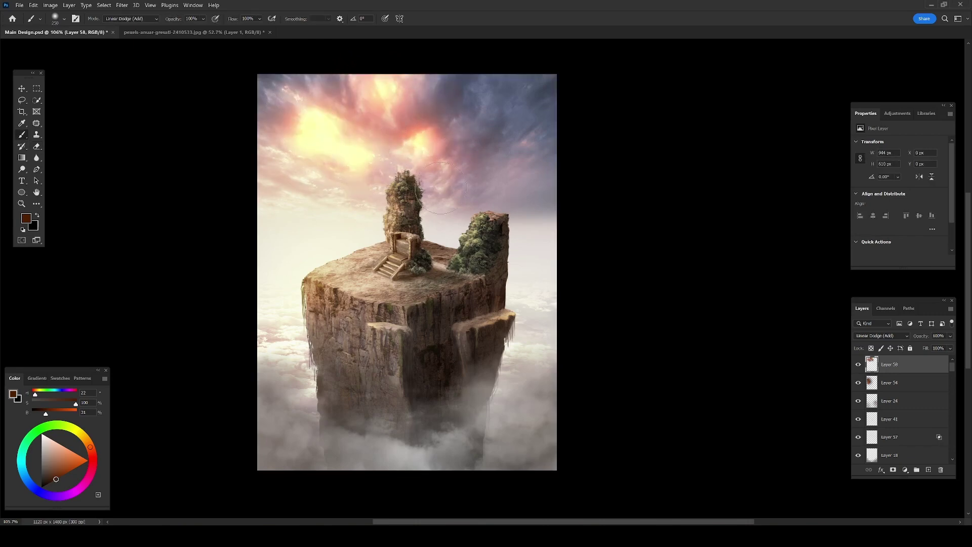
click(439, 188)
click(334, 183)
key(bracketright)
click(466, 107)
Lower the sky glow layer to 25% opacity and erase excess glow in the upper-right sky
drag(920, 336, 792, 341)
key(e)
drag(471, 107, 502, 130)
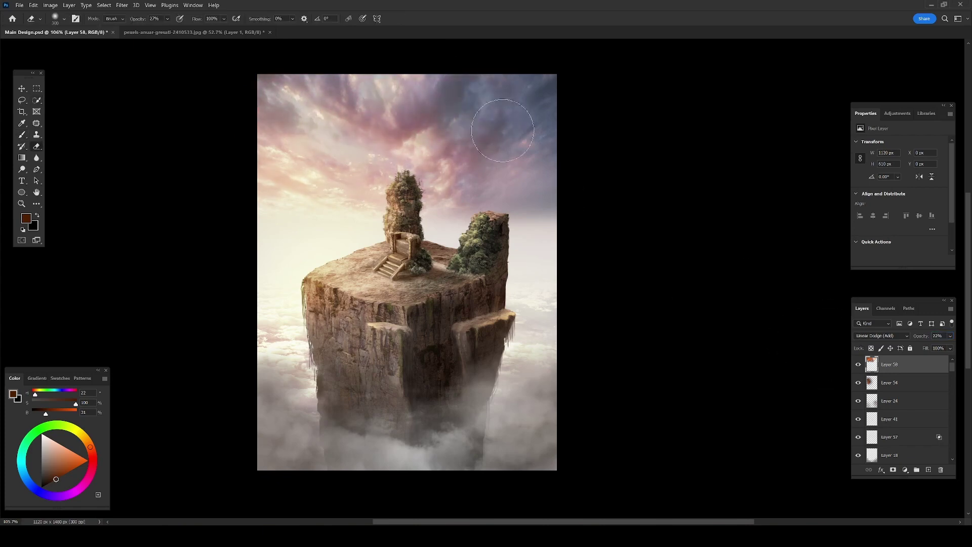
key(b)
Brighten the upper-left sky on a new Linear Dodge (Add) layer at 61% opacity
click(929, 470)
click(881, 336)
click(876, 365)
click(324, 132)
drag(921, 335, 843, 388)
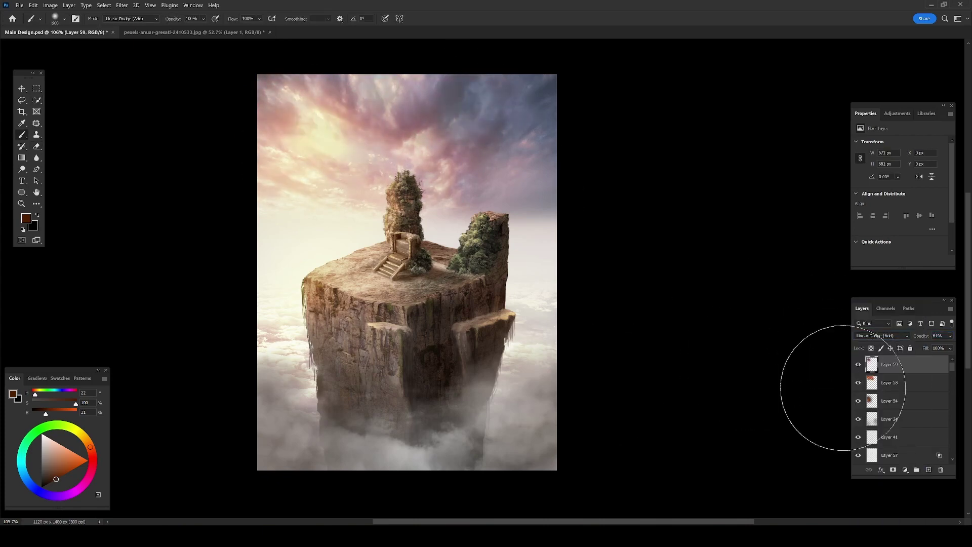
Paint a faint warm glow along the left edge on another layer at 30% opacity
key(bracketleft)
key(bracketleft)
key(bracketleft)
click(929, 470)
drag(284, 306, 259, 430)
key(alt+shift+a)
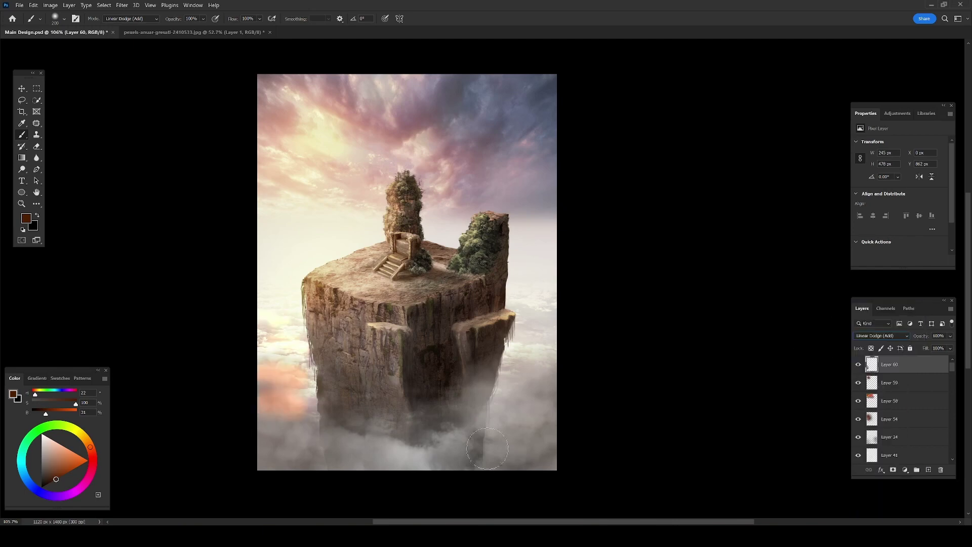
drag(920, 335, 881, 336)
key(bracketright)
key(bracketright)
key(bracketright)
Choose a cloud brush tip, make white the paint colour, and add a new cloud layer
right_click(507, 264)
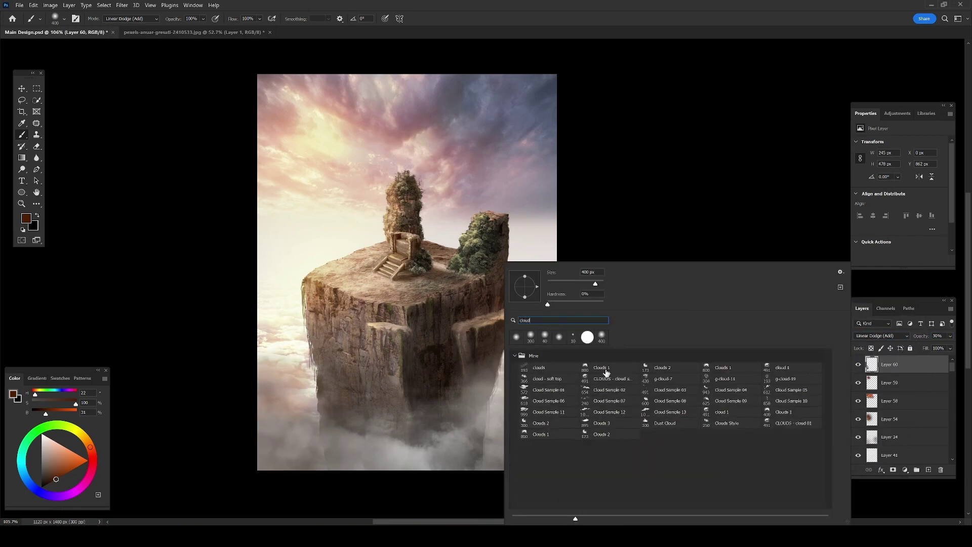
double_click(606, 372)
key(d)
key(x)
key(ctrl+shift+alt+n)
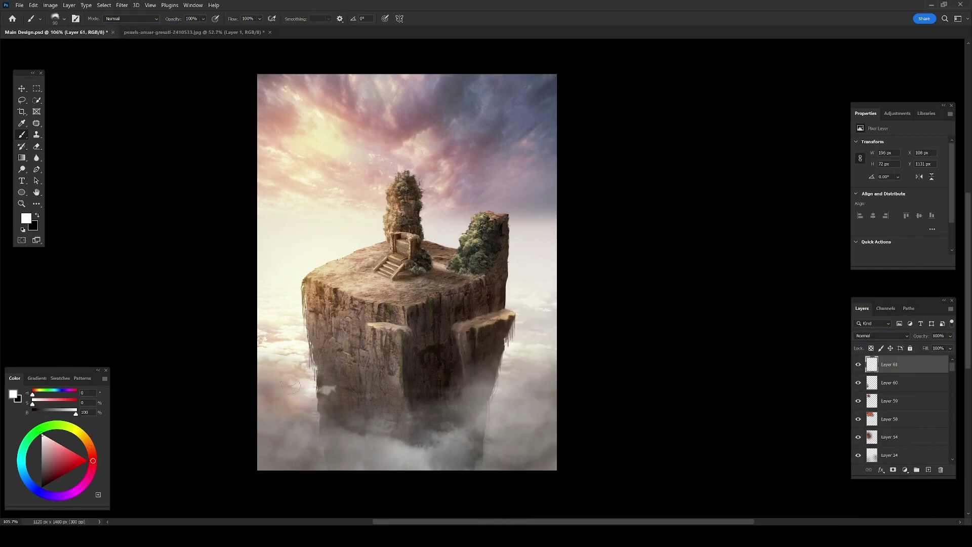